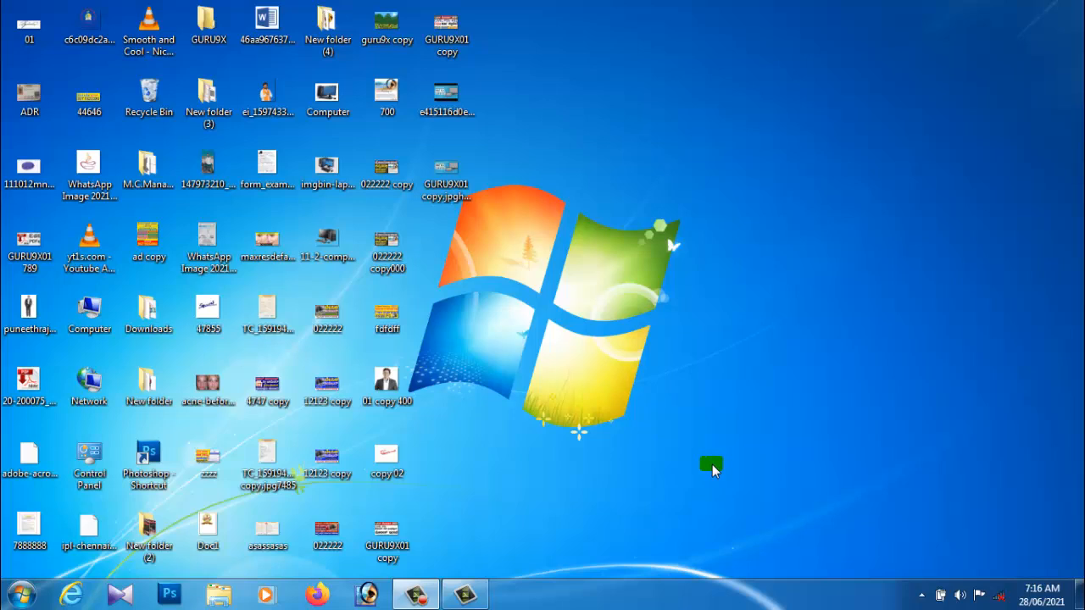
Step: View the desktop photo puneethrajkumar_012_2 in the image viewer and close it
double_click(16, 319)
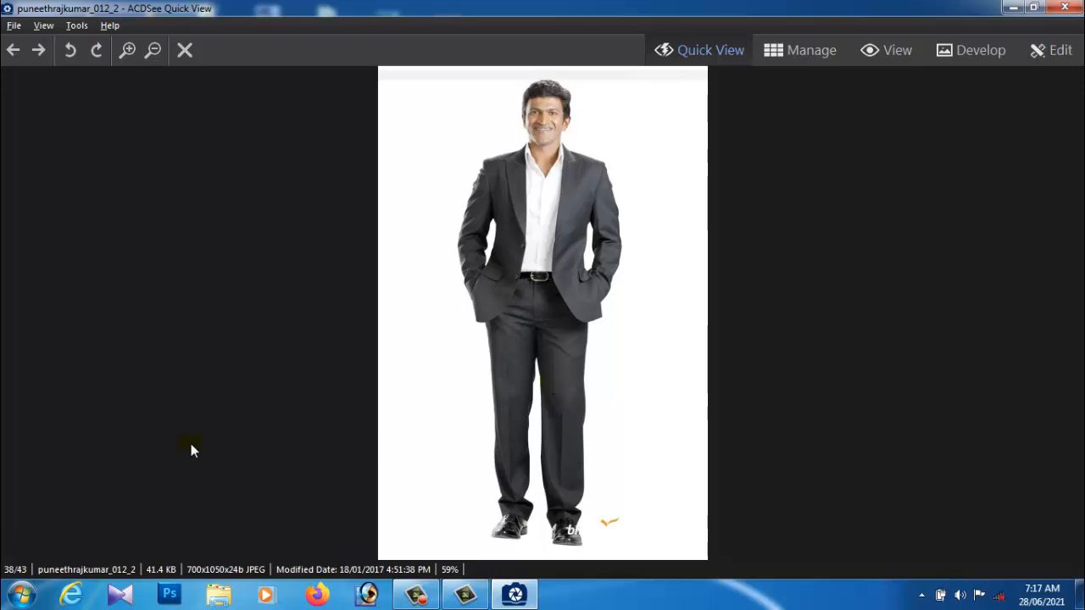
left_click(1077, 9)
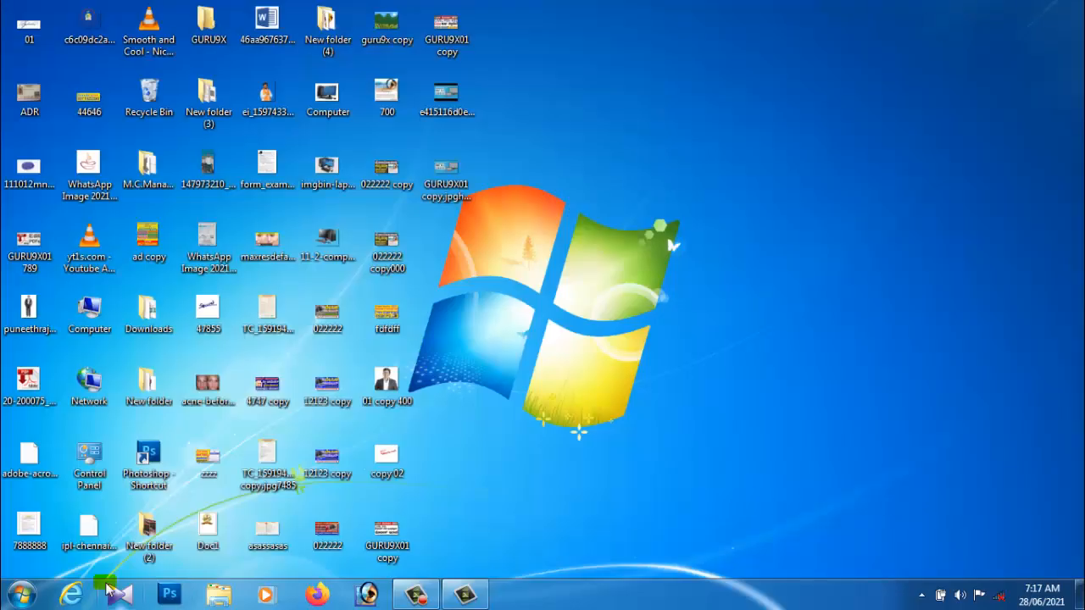
Step: Launch Adobe Photoshop 7.0 from the installed programs
left_click(20, 595)
left_click(22, 526)
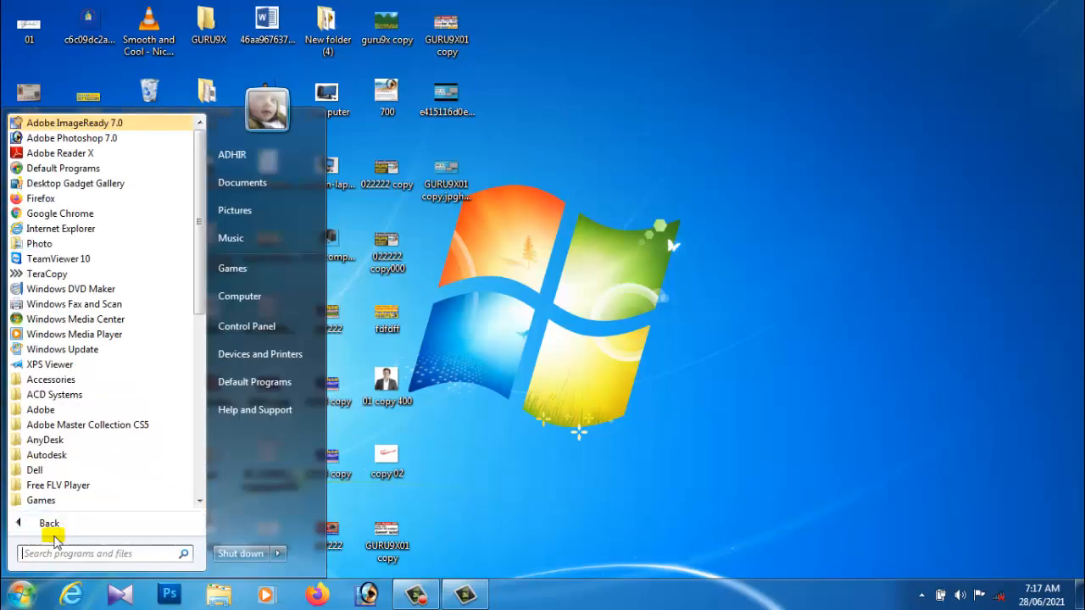
left_click(111, 142)
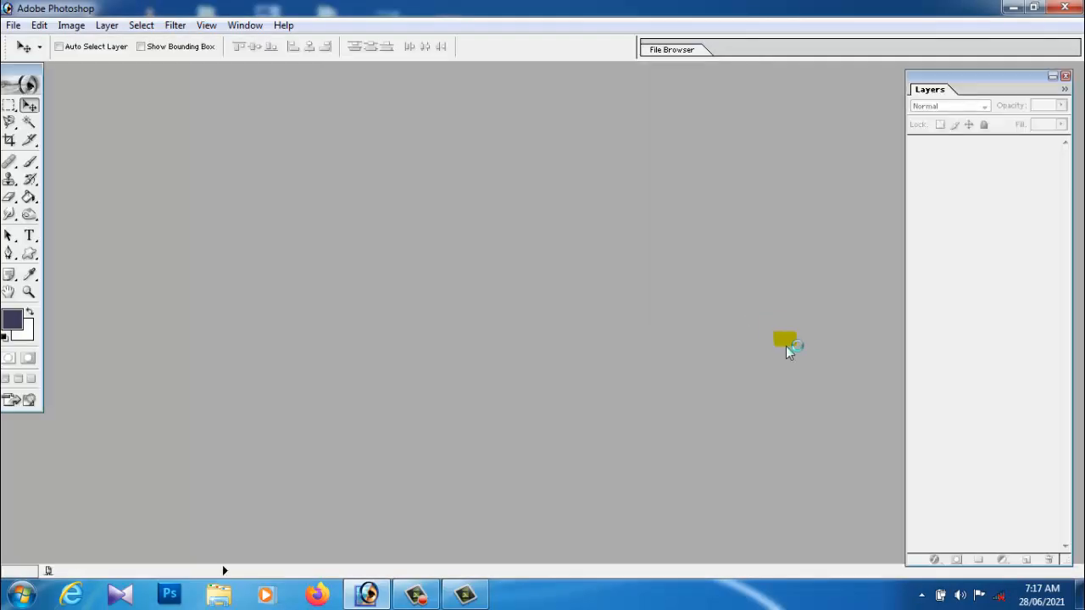
Step: Create a new 8 by 6 inch RGB document at 300 pixels/inch with white contents and maximize its window
left_click(13, 24)
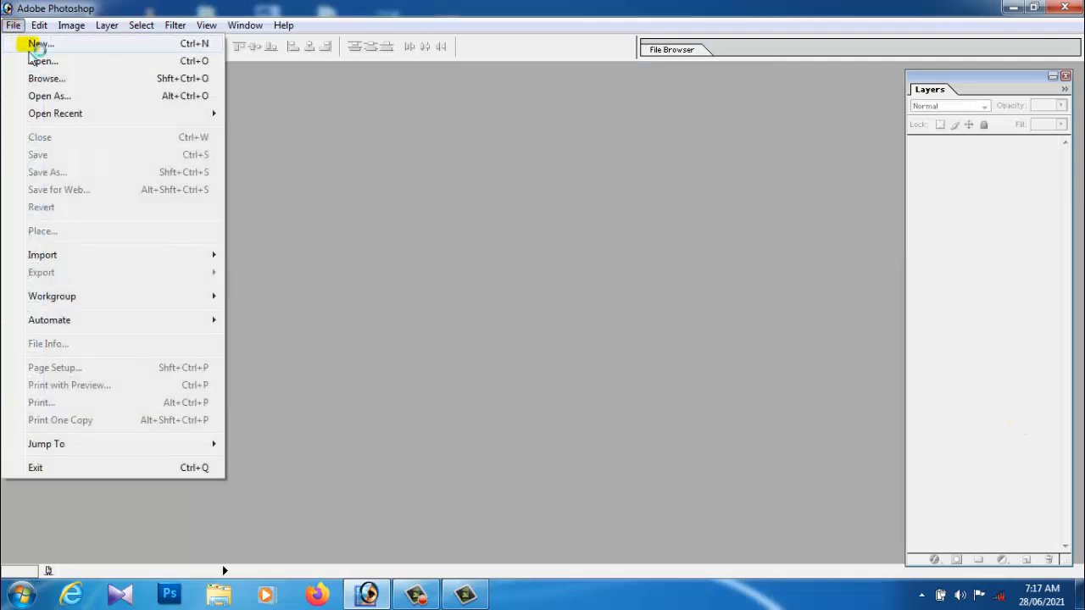
left_click(38, 44)
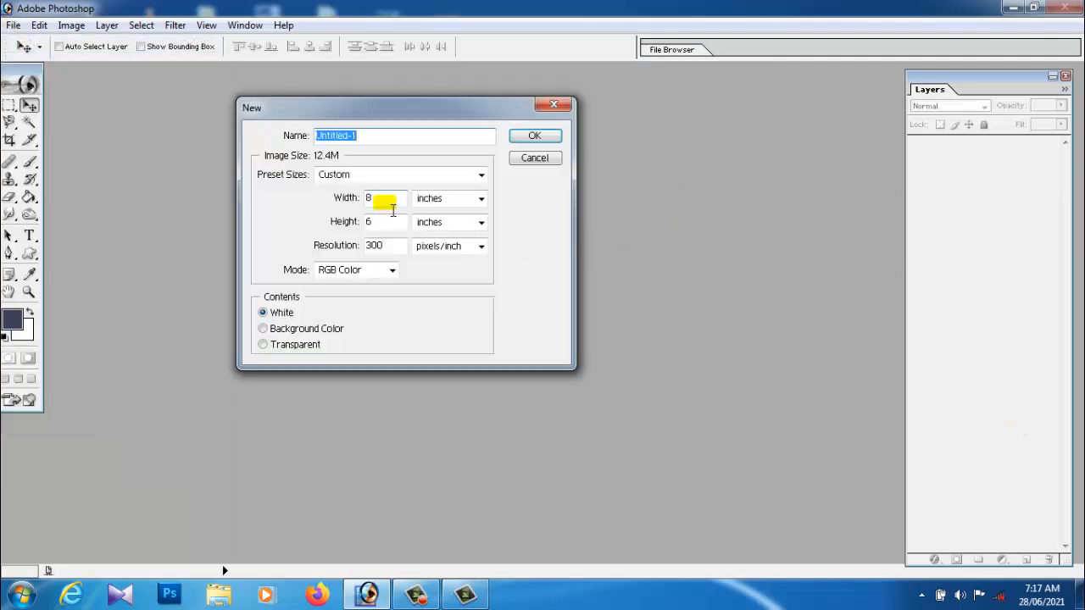
left_click(390, 227)
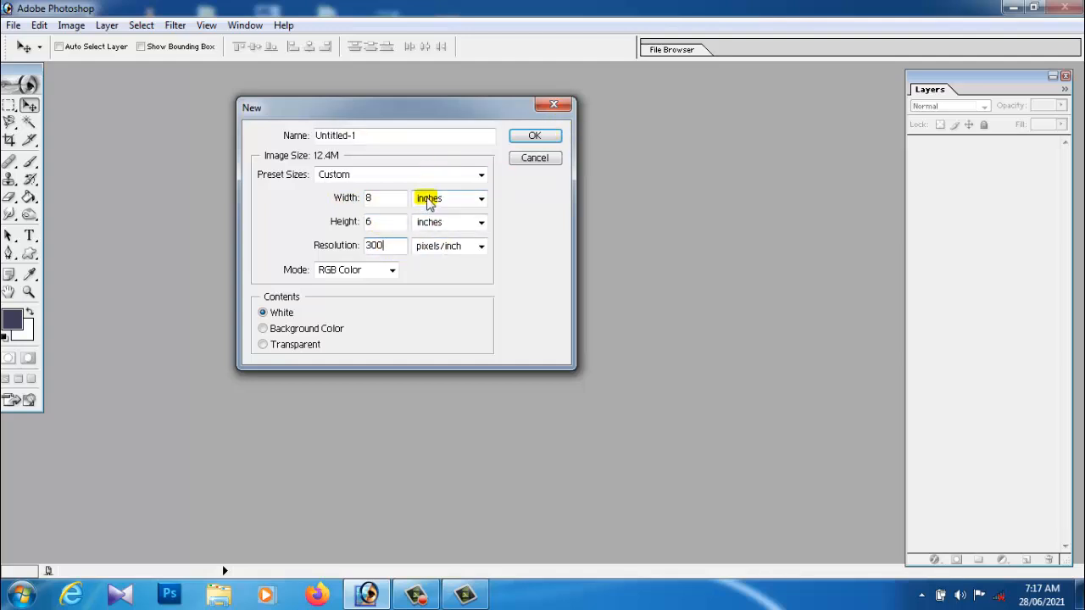
left_click(538, 137)
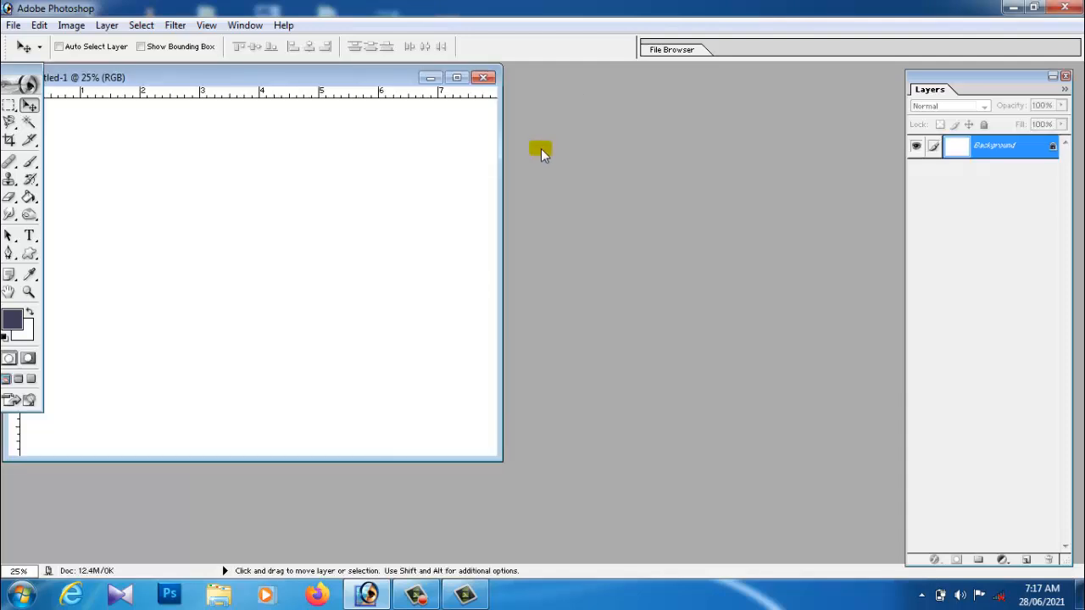
left_click(460, 81)
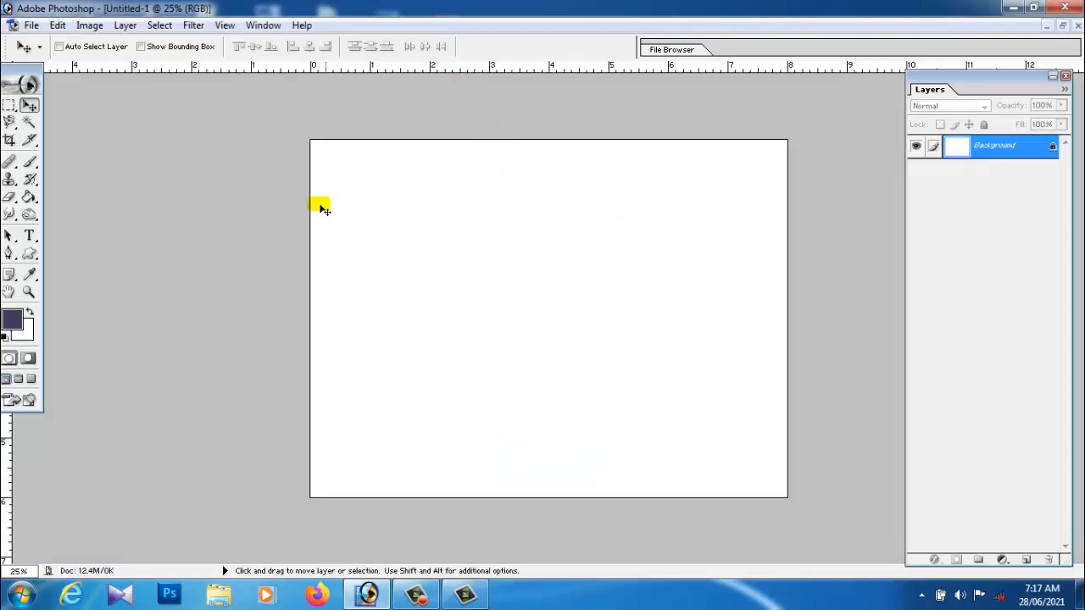
Step: Open the image puneethrajkumar_012_2 from the Desktop and place its window beside the blank document
left_click(30, 25)
left_click(51, 61)
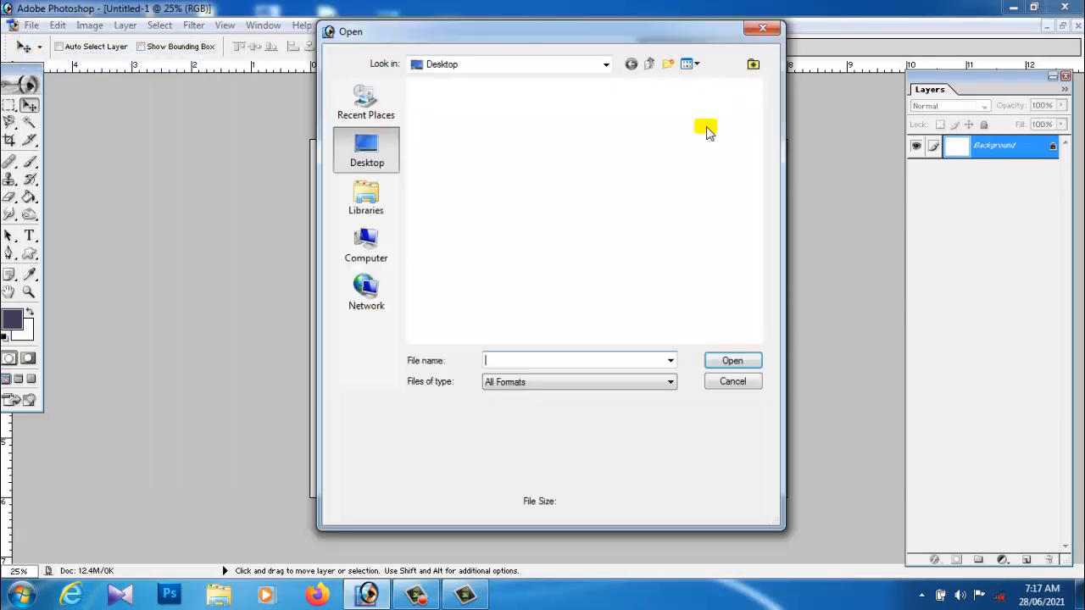
left_click_drag(755, 126, 714, 262)
left_click(616, 329)
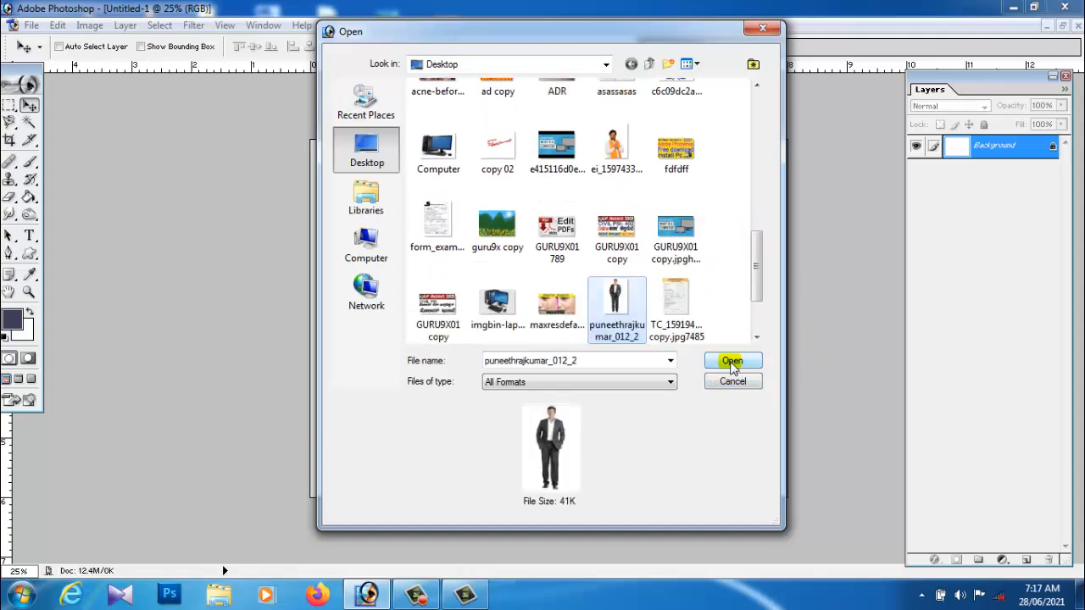
left_click(731, 363)
left_click_drag(174, 89, 624, 88)
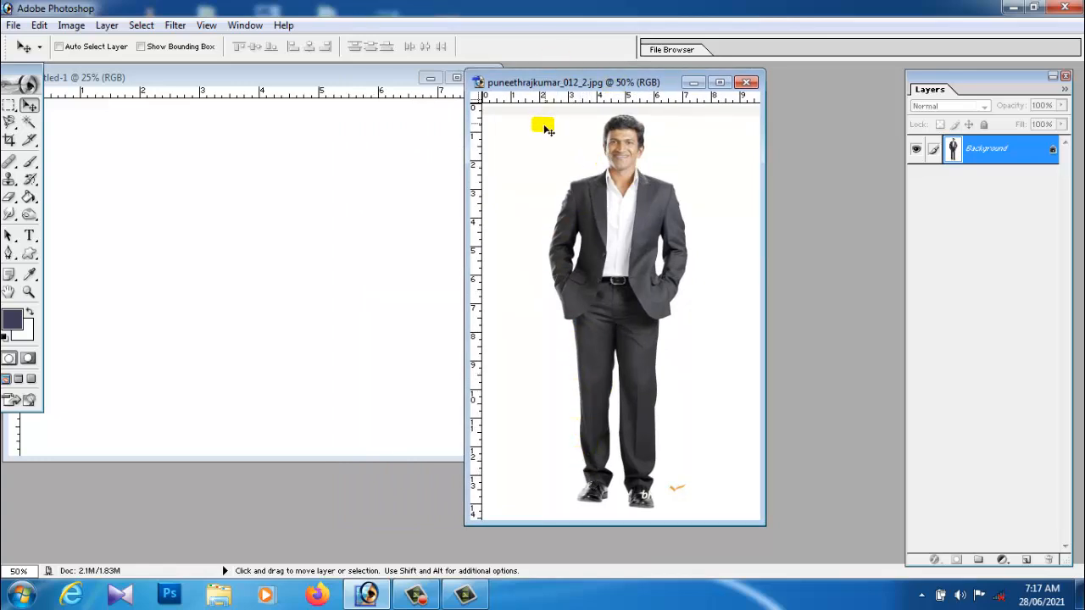
Step: Select the man by tracing his outline with the Magnetic Lasso and feather the selection
mouse_move(6, 118)
left_mouse_down()
mouse_move(53, 125)
mouse_move(68, 155)
left_mouse_up()
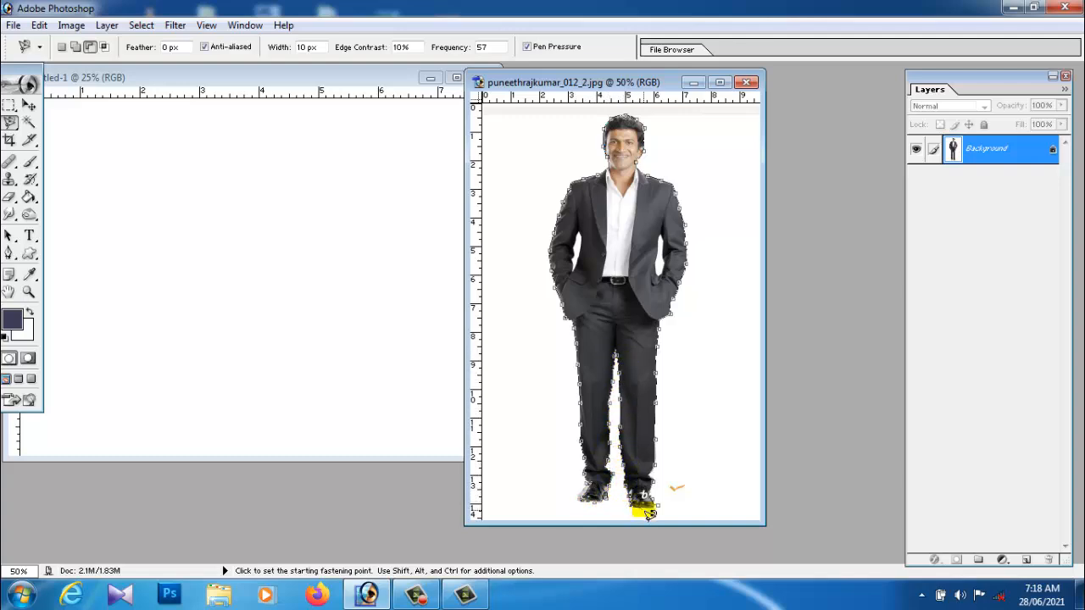
left_click(662, 511)
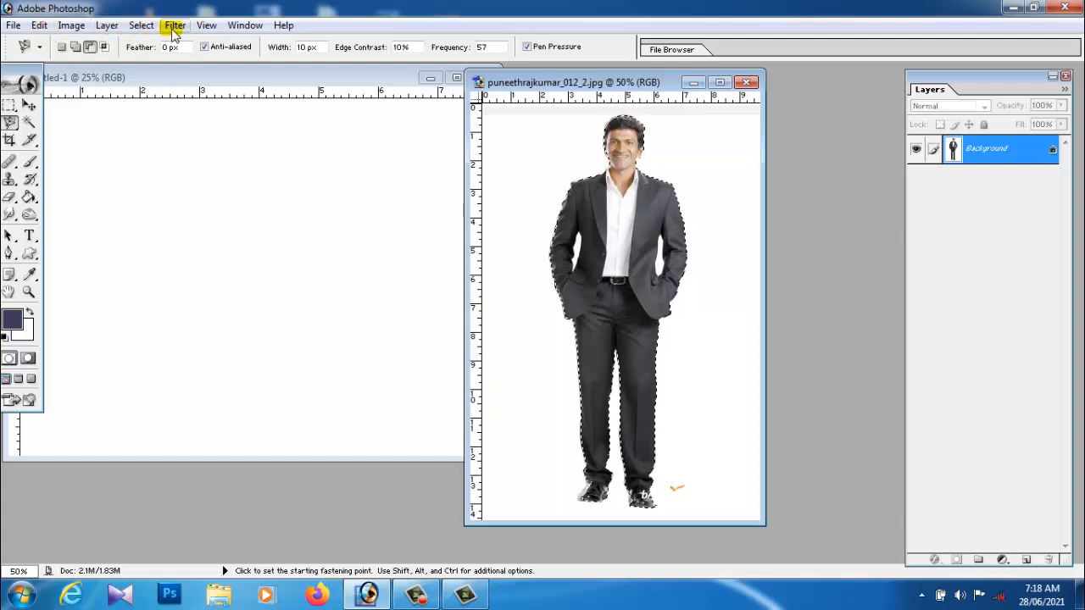
left_click(175, 25)
mouse_move(141, 25)
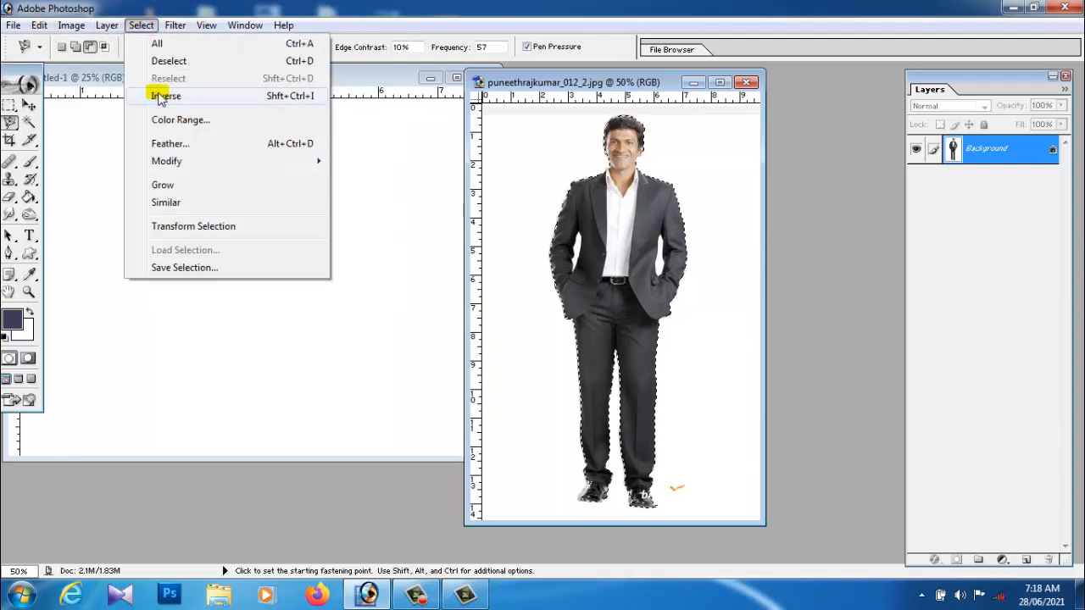
left_click(170, 142)
left_click(610, 293)
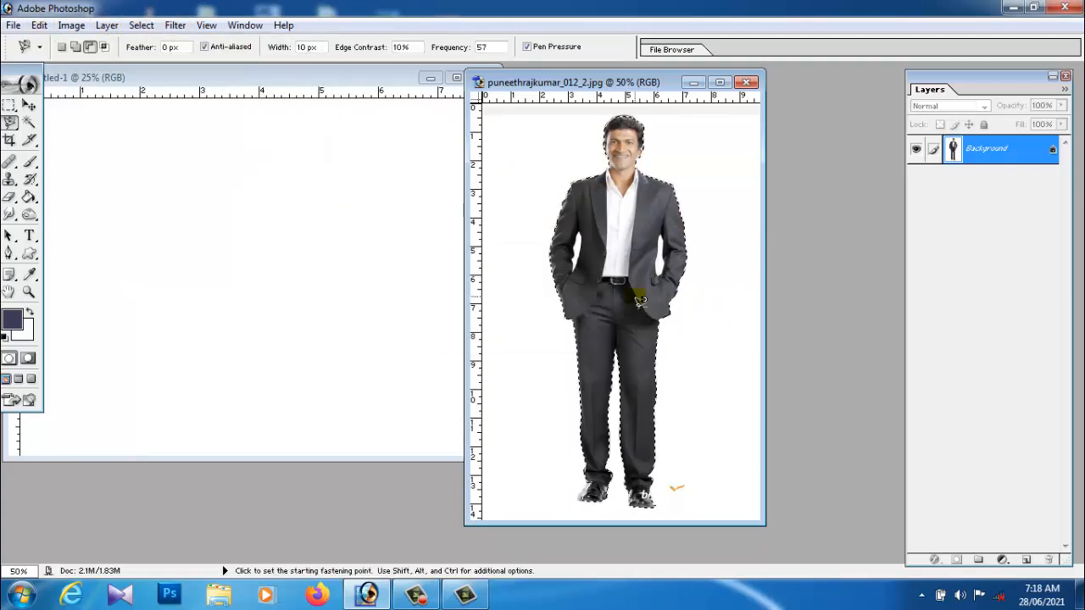
Step: Cut the selected man out of the photo and close the photo's document
key("ctrl+x")
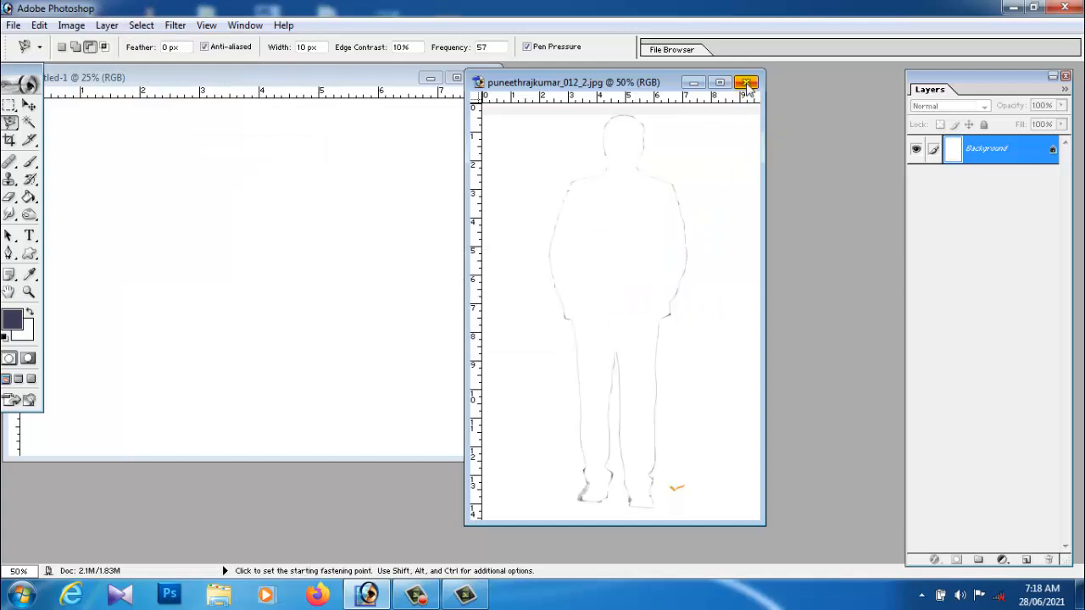
left_click(746, 82)
left_click(545, 237)
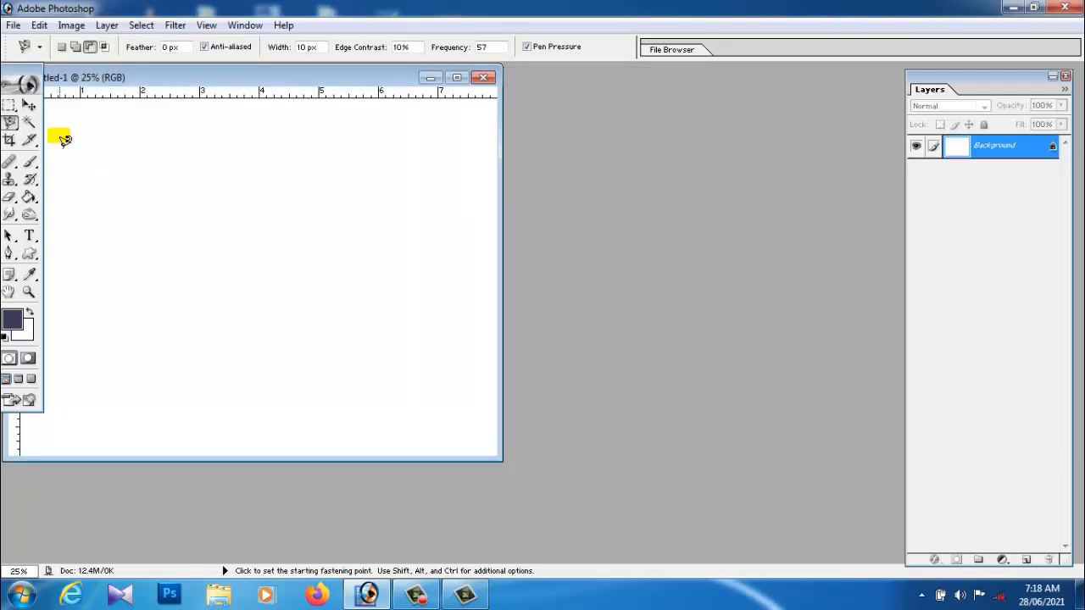
Step: Paste the cut-out man into the maximized Untitled-1 document and move him to the canvas's lower-left corner
left_click(29, 104)
left_click(456, 77)
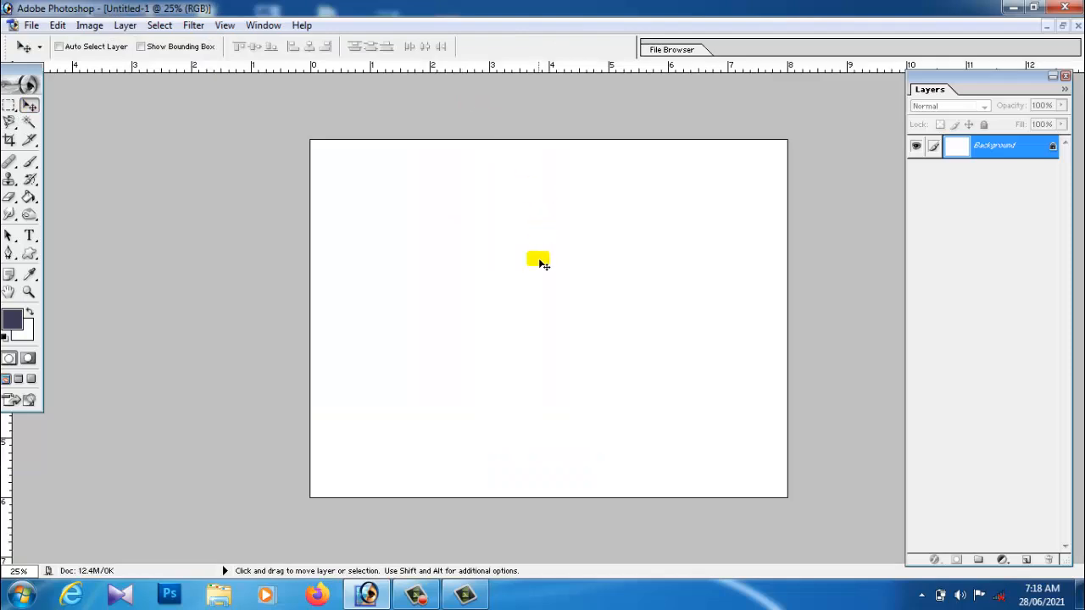
key("ctrl+v")
left_click_drag(548, 286, 350, 365)
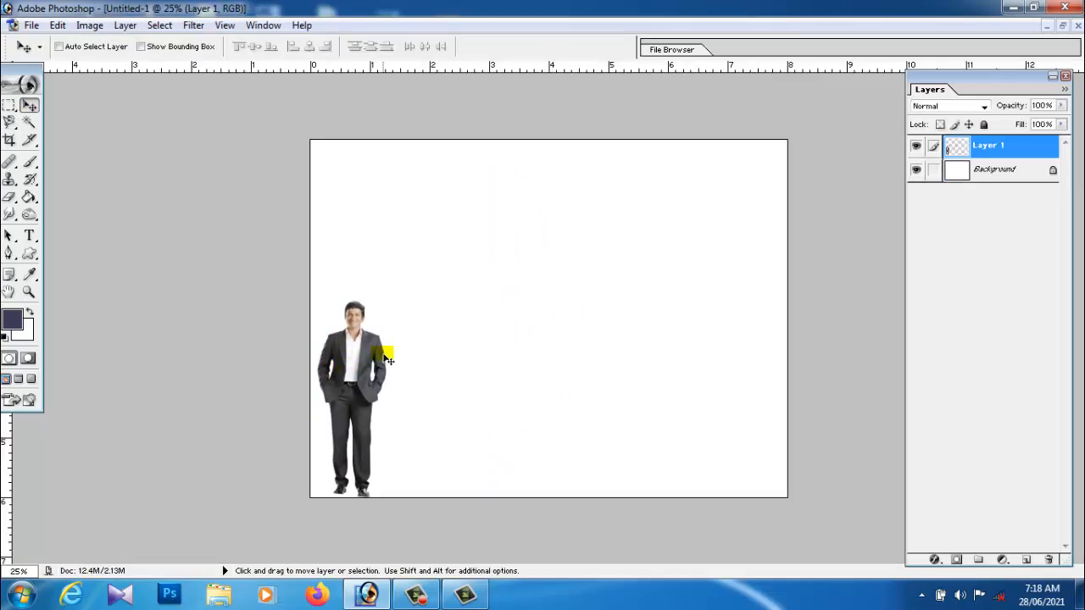
Step: Scale the pasted man up proportionally to nearly the full canvas height and shift him slightly to the right
left_click(58, 25)
mouse_move(157, 346)
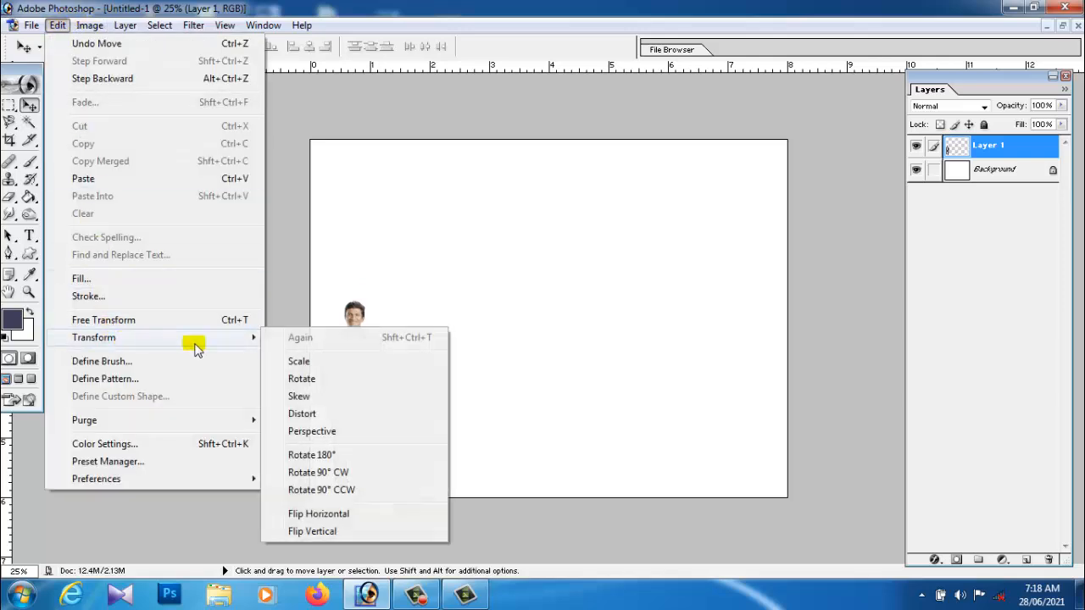
left_click(298, 361)
left_click_drag(390, 301, 500, 190)
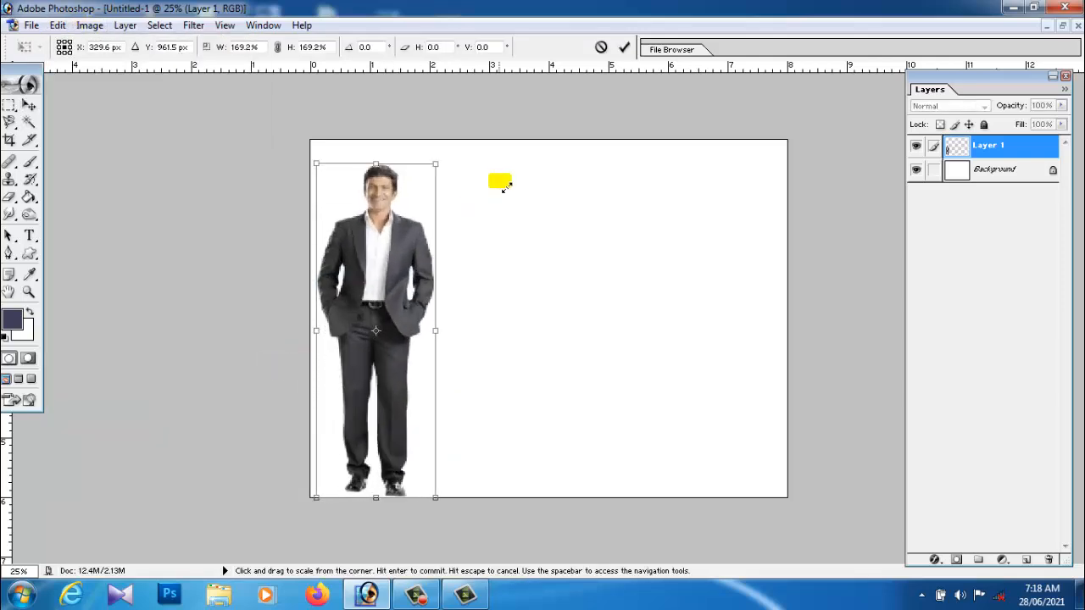
key("Return")
left_click_drag(364, 292, 383, 294)
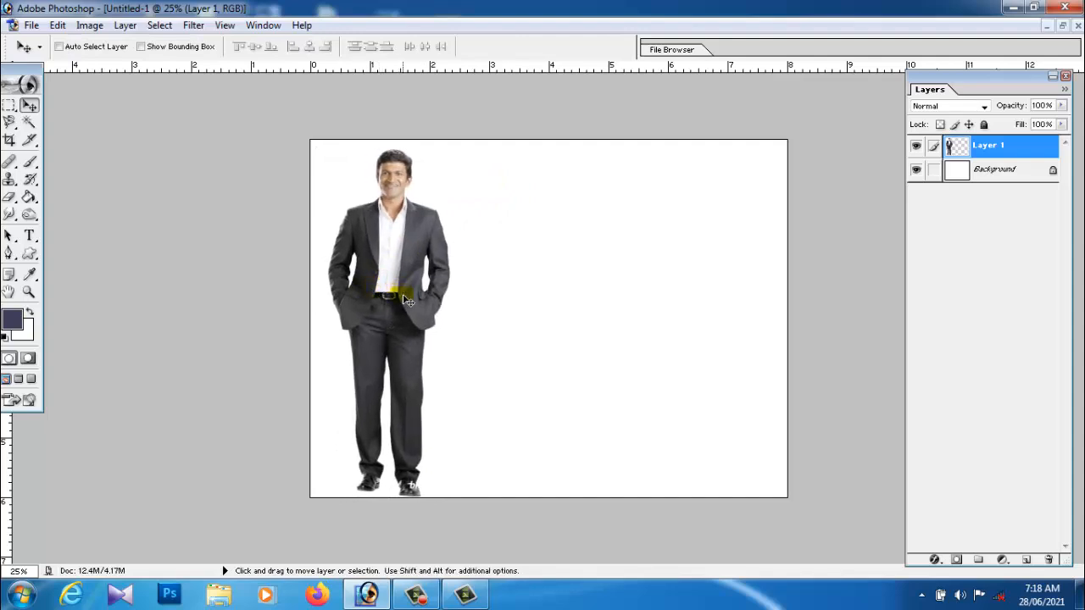
Step: Duplicate the man's layer twice and space the copies evenly across the centre and right of the canvas
key("ctrl+j")
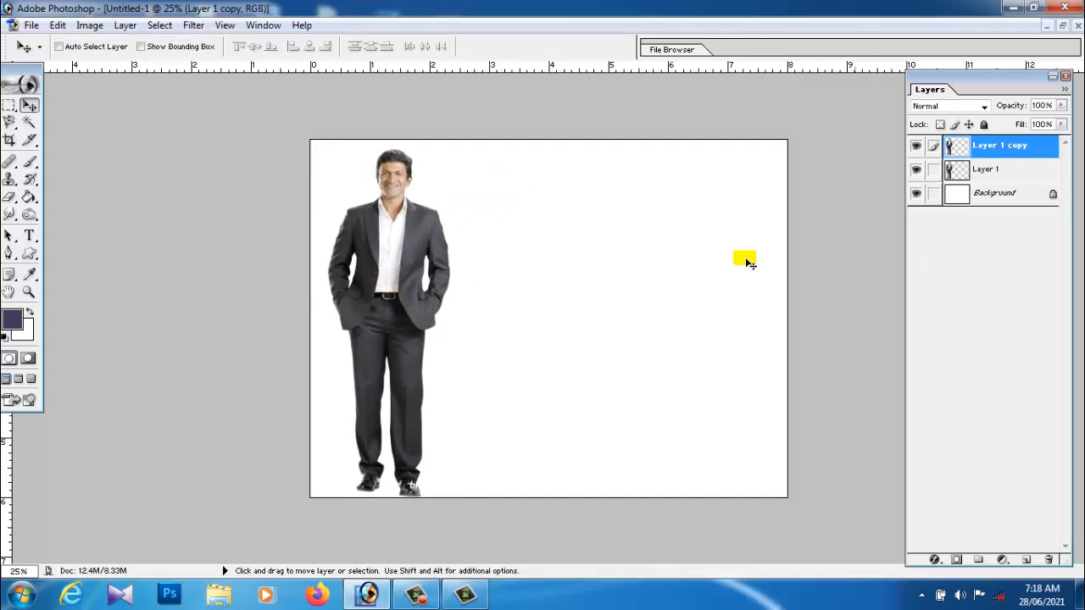
left_click_drag(382, 310, 695, 315)
key("ctrl+j")
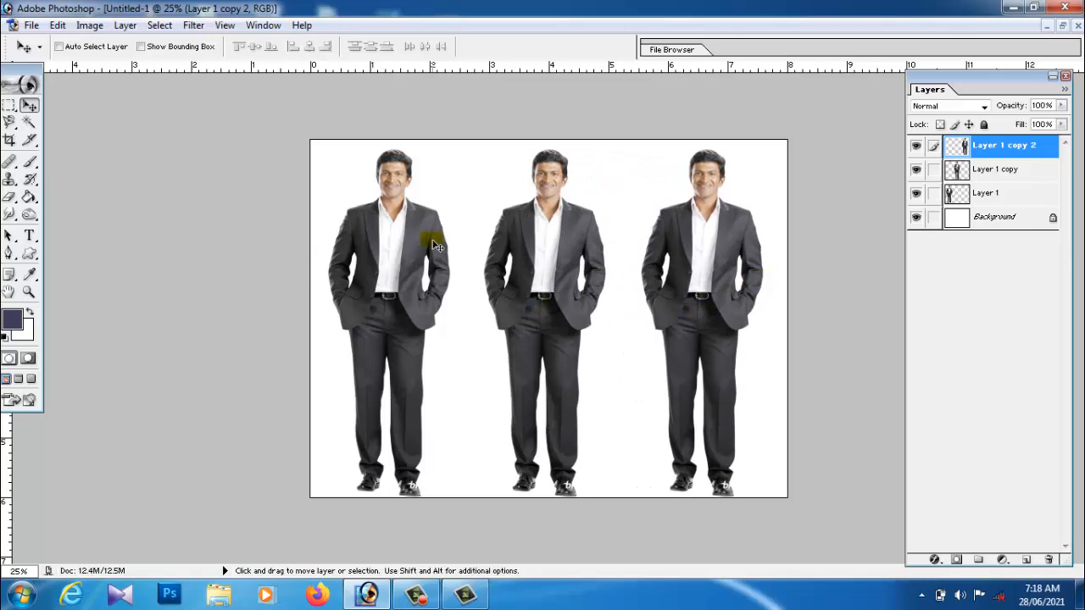
Step: Try to select the white gap inside the left figure's arm with the Magic Wand on Layer 1 copy 2
key("ctrl+plus")
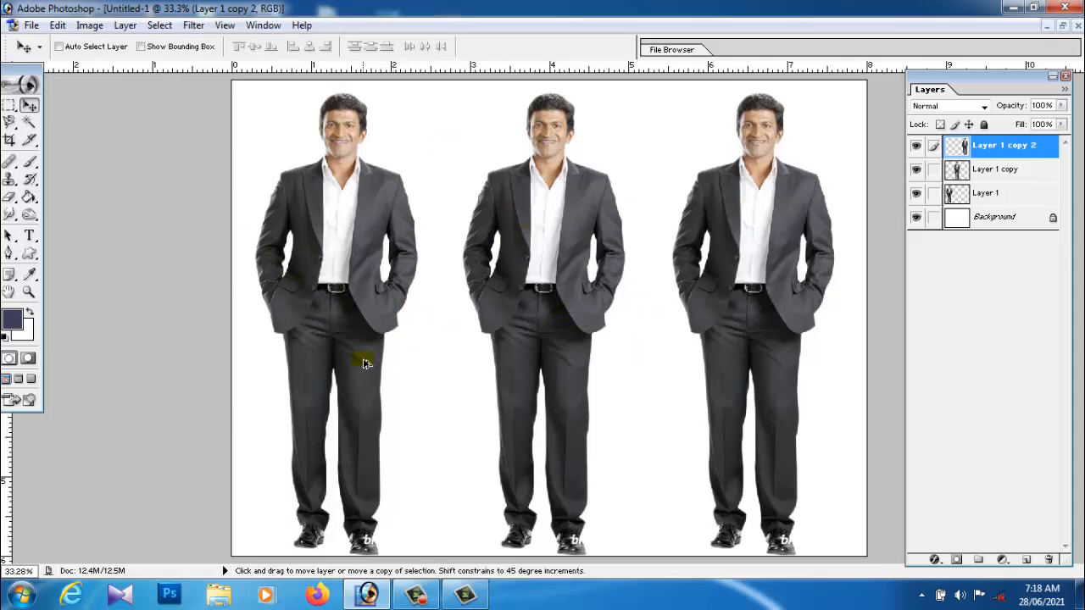
key("ctrl+plus")
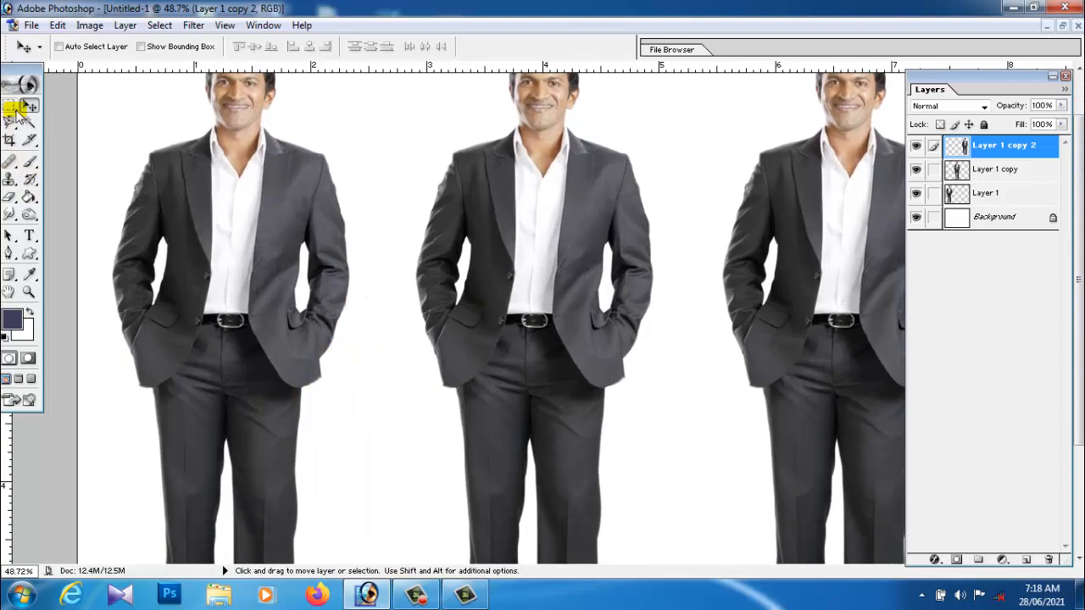
left_click_drag(395, 199, 242, 280)
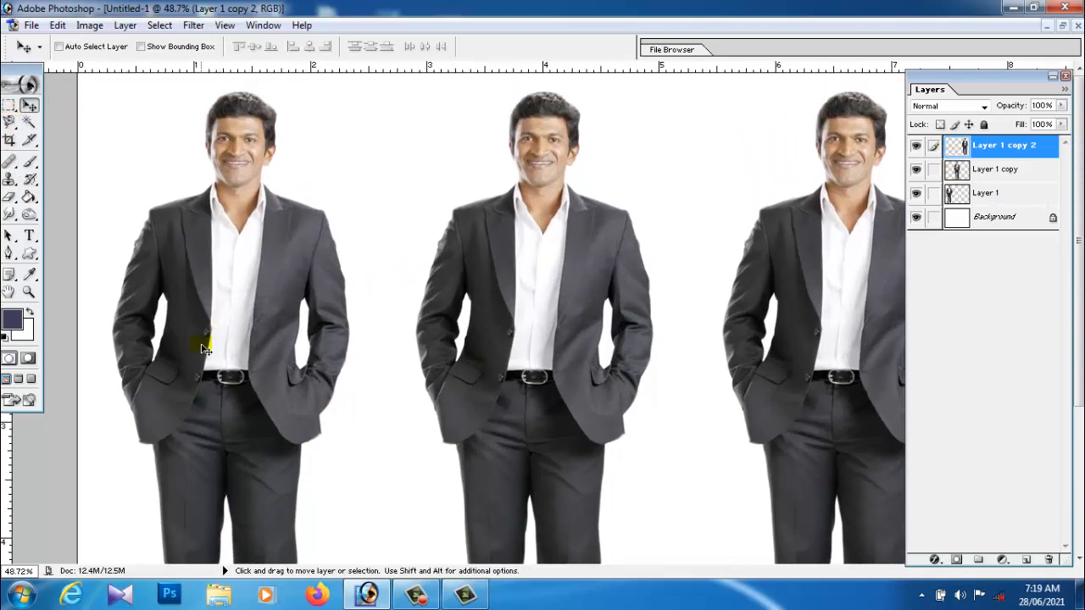
left_click(29, 122)
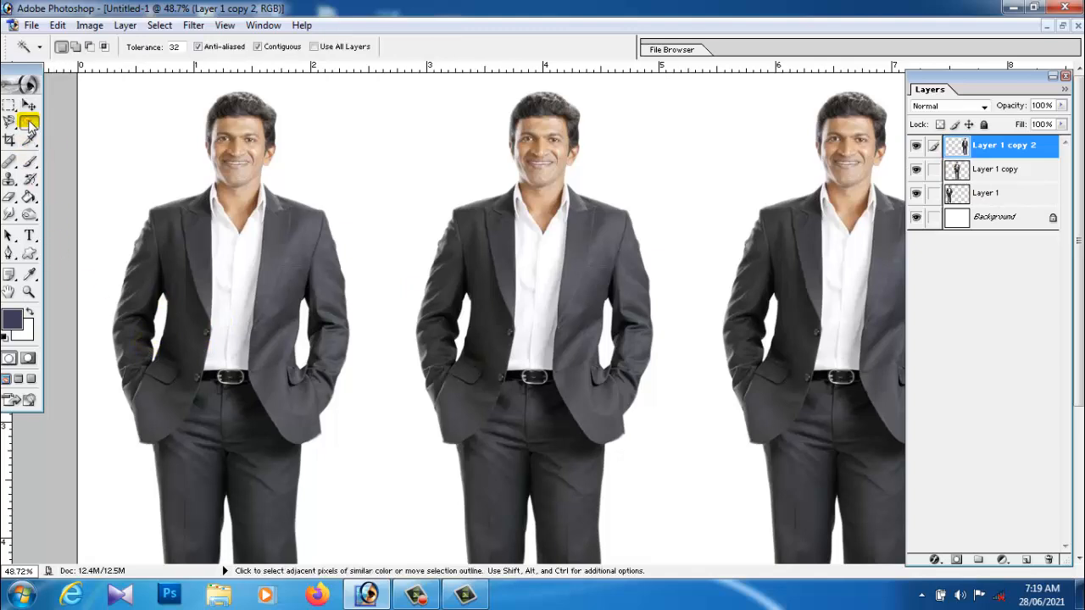
left_click(168, 339)
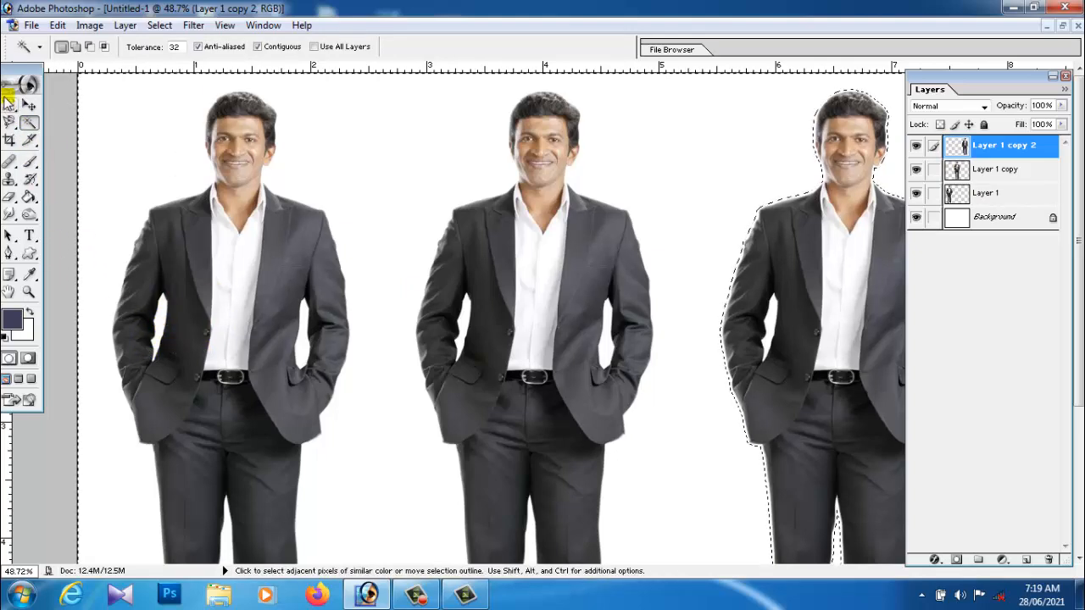
left_click(29, 104)
Step: On Layer 1, delete the white areas between the left figure's arms and jacket using Magic Wand selections
left_click(990, 195)
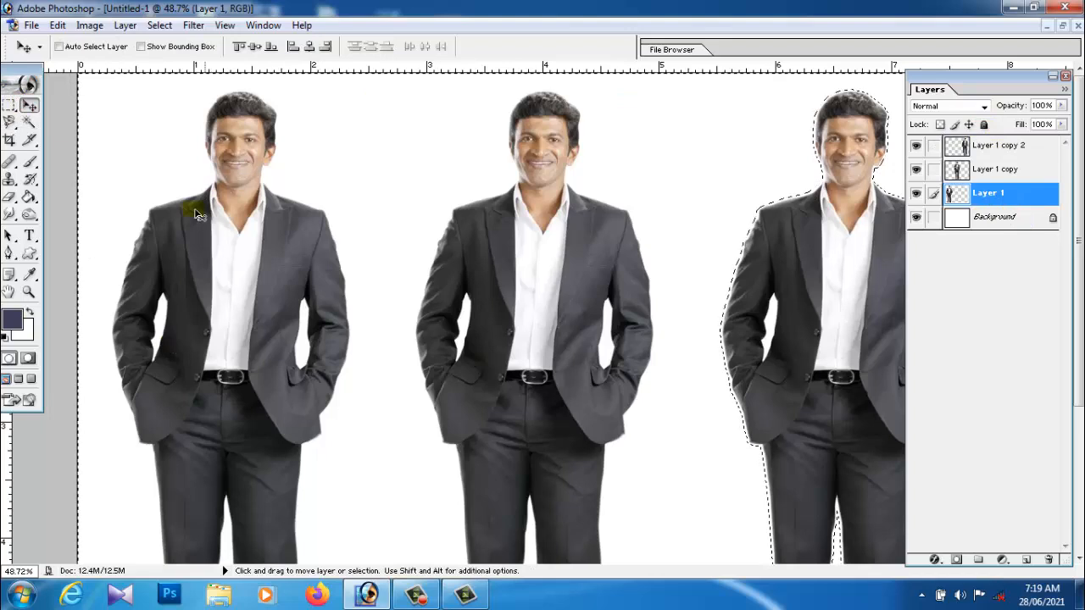
left_click(29, 124)
left_click(170, 332)
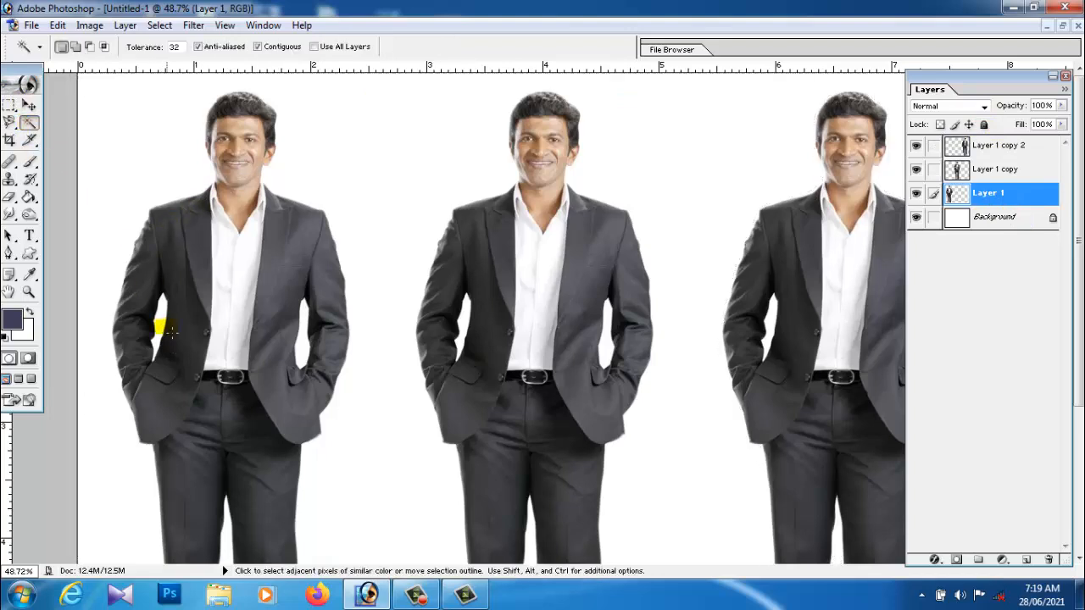
key("Delete")
left_click(301, 340)
key("Delete")
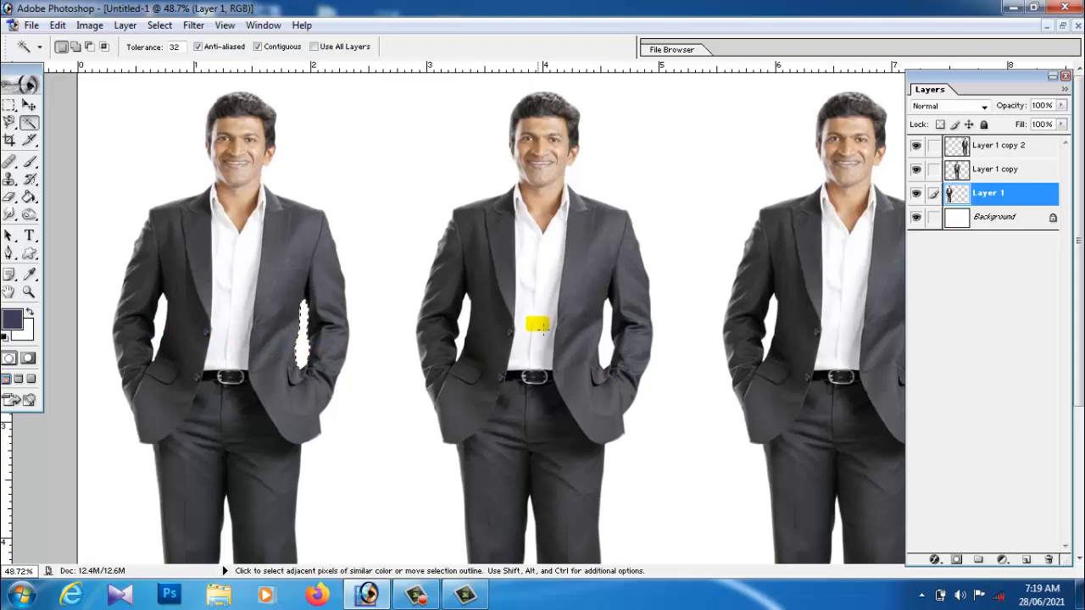
Step: On Layer 1 copy, delete the white gaps between the middle figure's arms and jacket with the Magic Wand, and hide the Background layer
left_click(1021, 169)
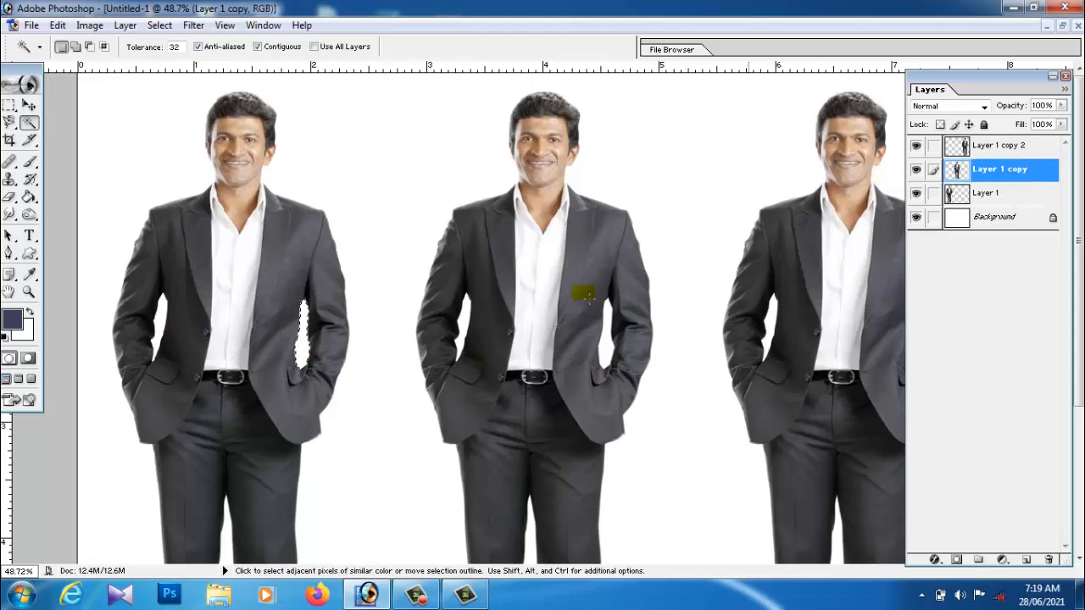
left_click(463, 335)
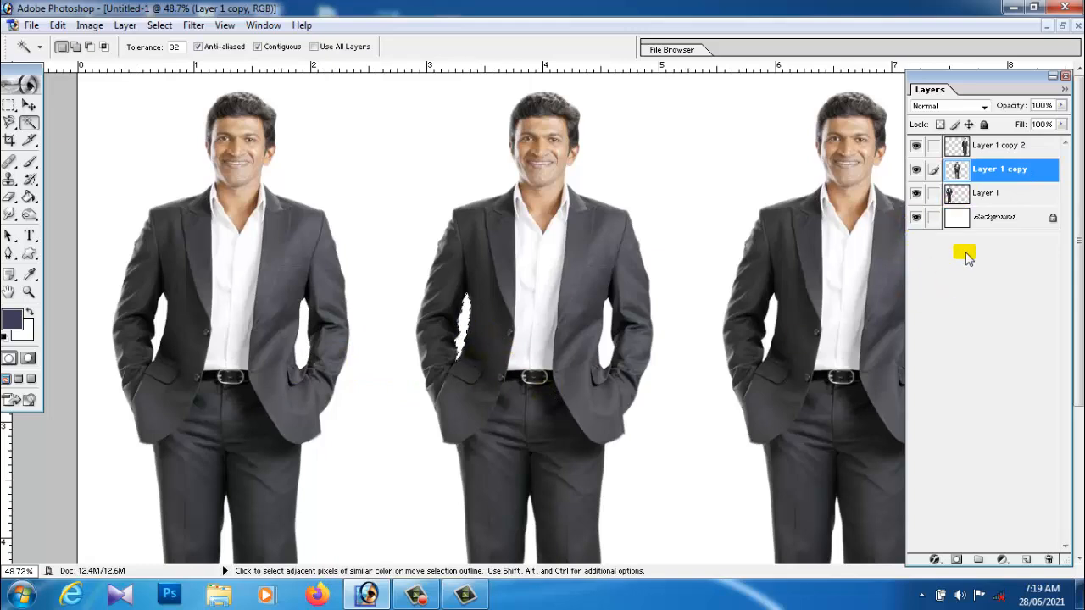
left_click(915, 217)
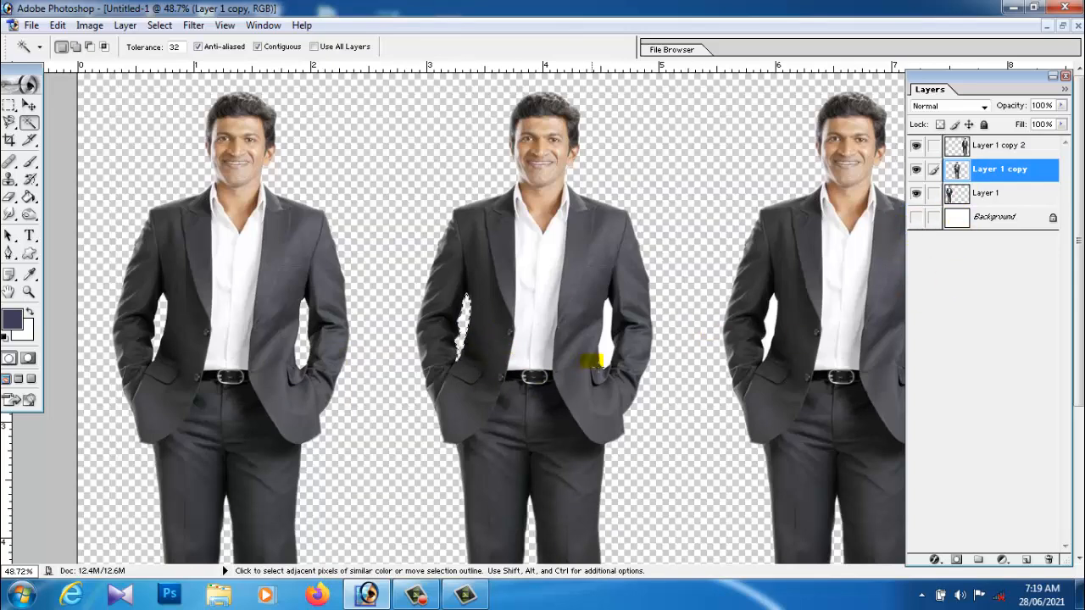
left_click(603, 358)
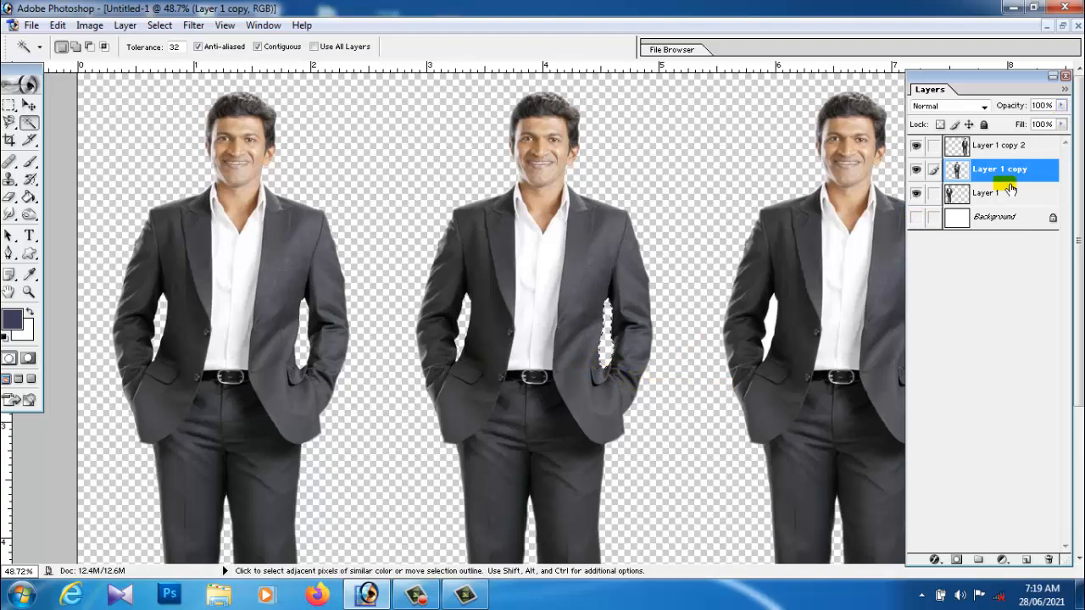
Step: On Layer 1 copy 2, delete the white gaps between the right figure's arms and jacket using Magic Wand selections, leaving nothing selected
key("space")
left_click_drag(792, 332, 620, 326)
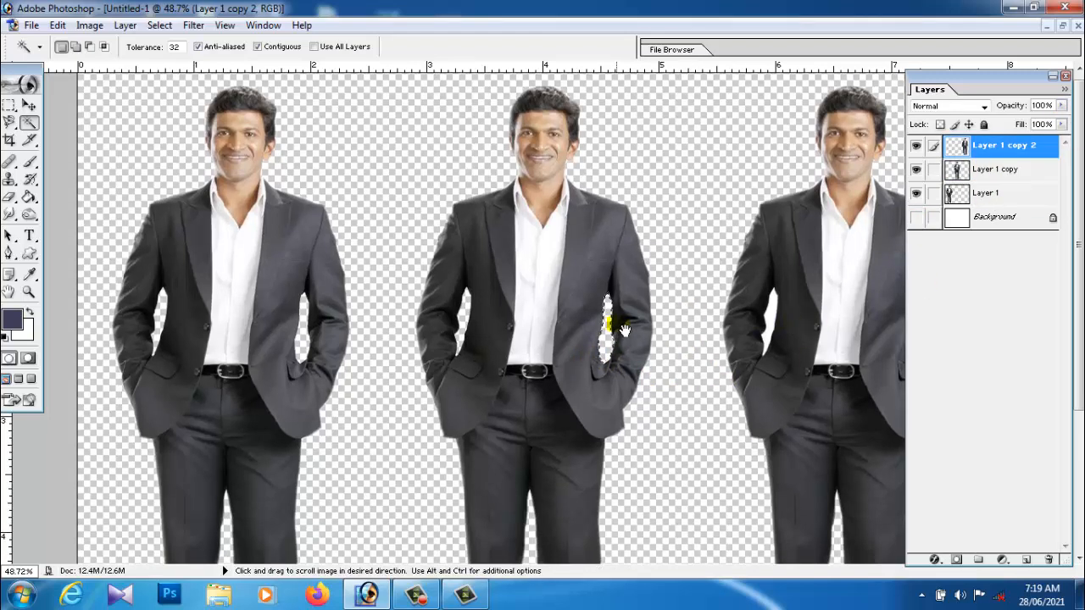
left_click_drag(1036, 89, 540, 98)
left_click(912, 339)
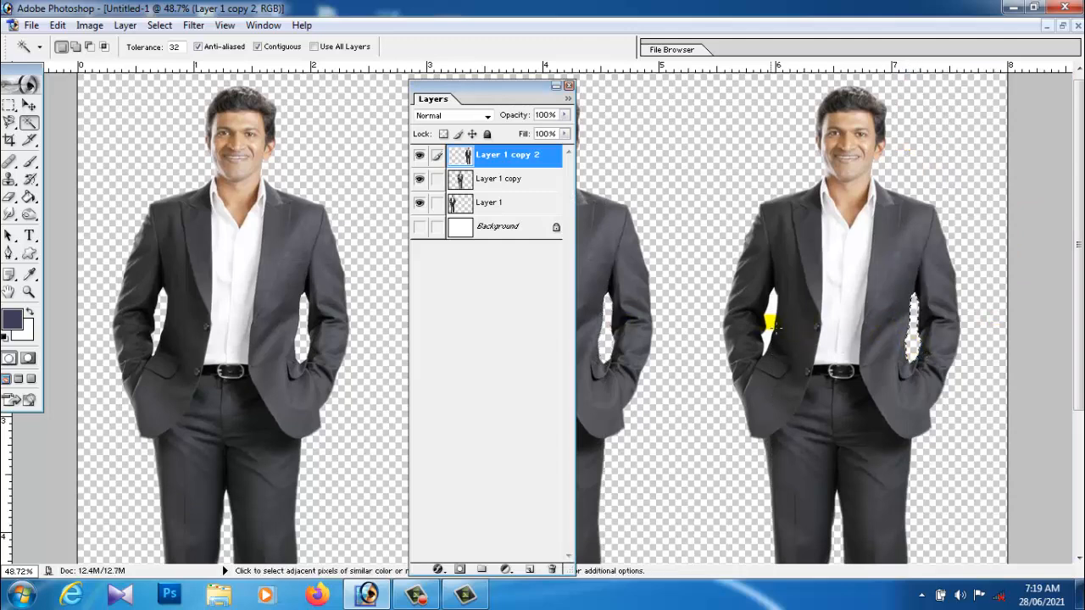
key("ctrl+d")
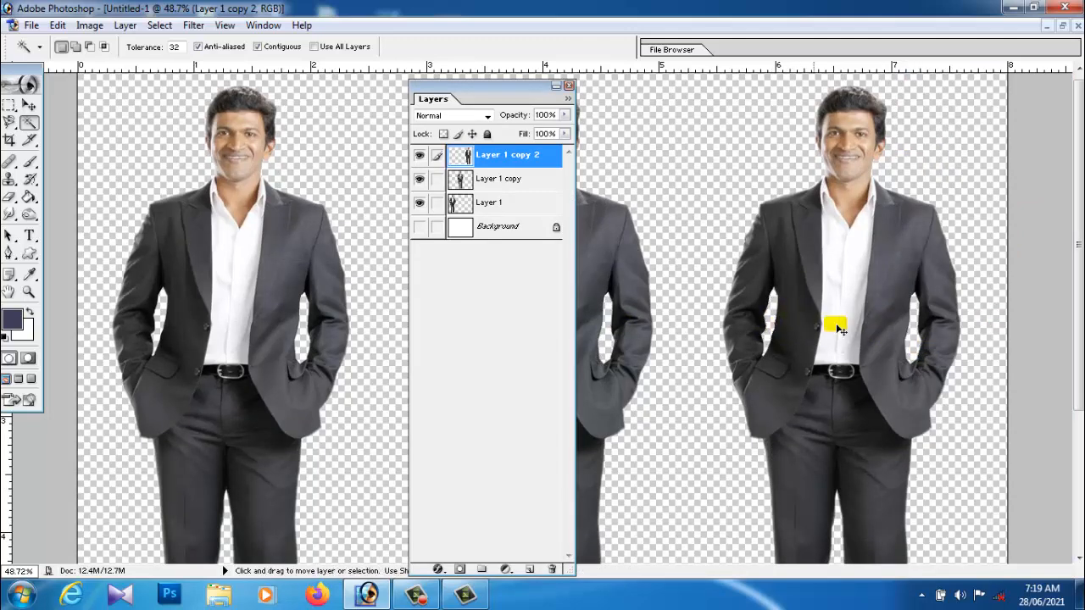
left_click_drag(504, 92, 1051, 102)
left_click(9, 121)
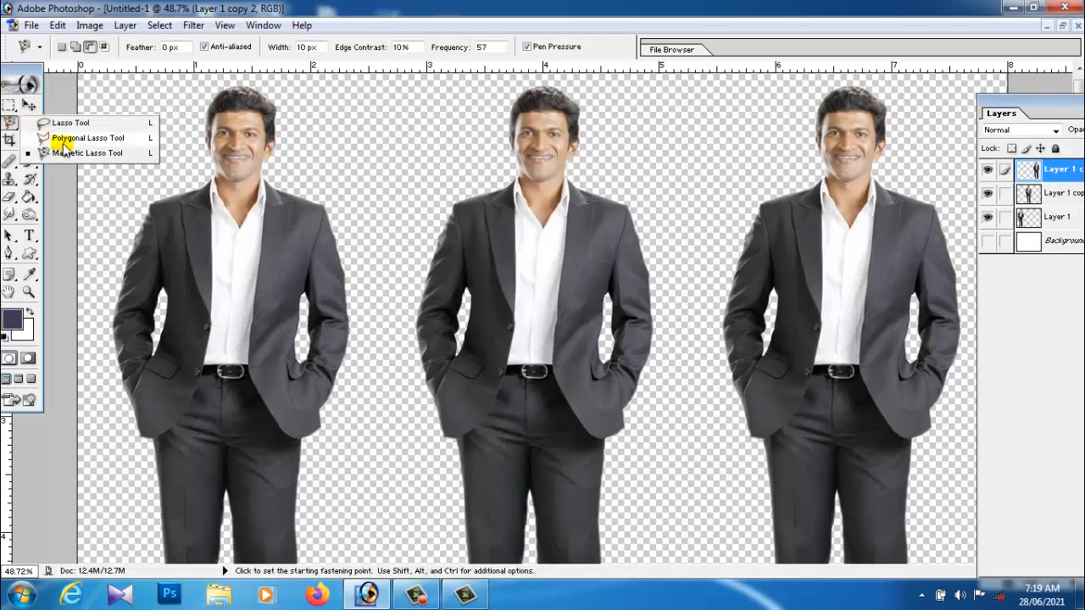
left_click(28, 104)
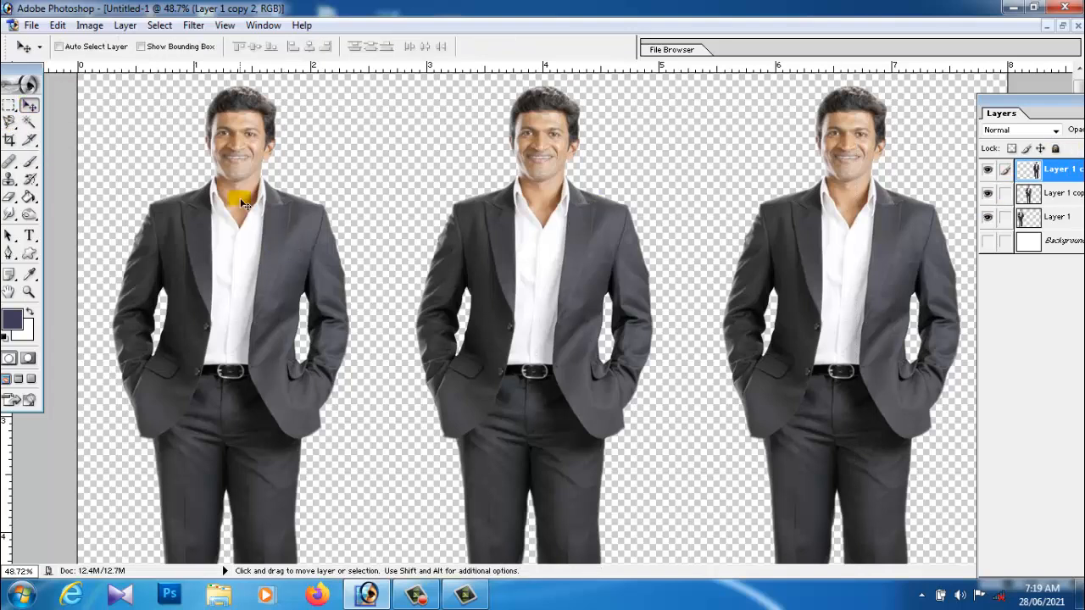
left_click(9, 121)
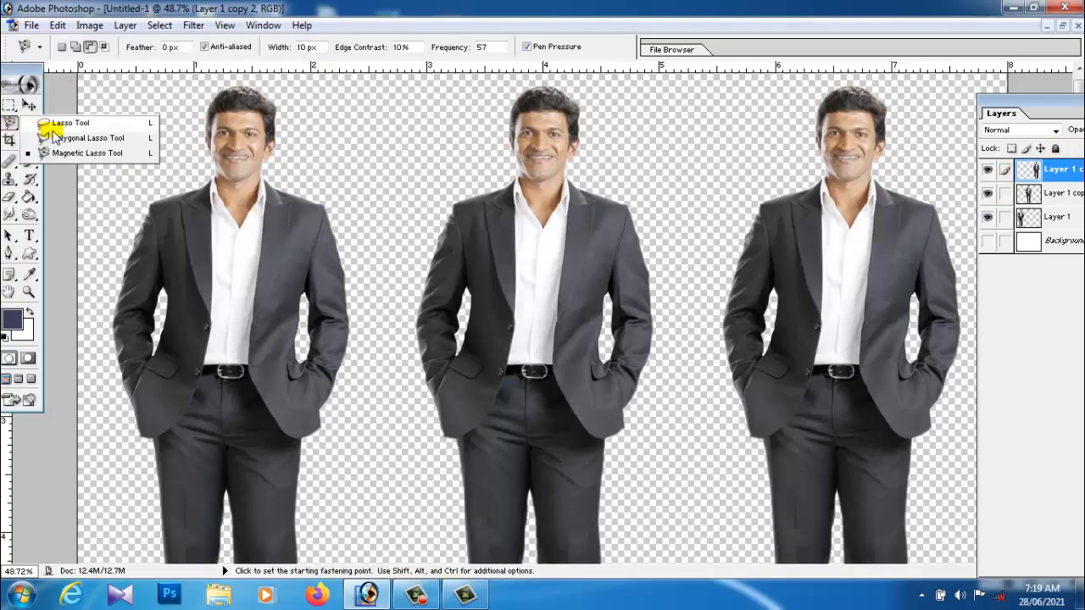
left_click(64, 152)
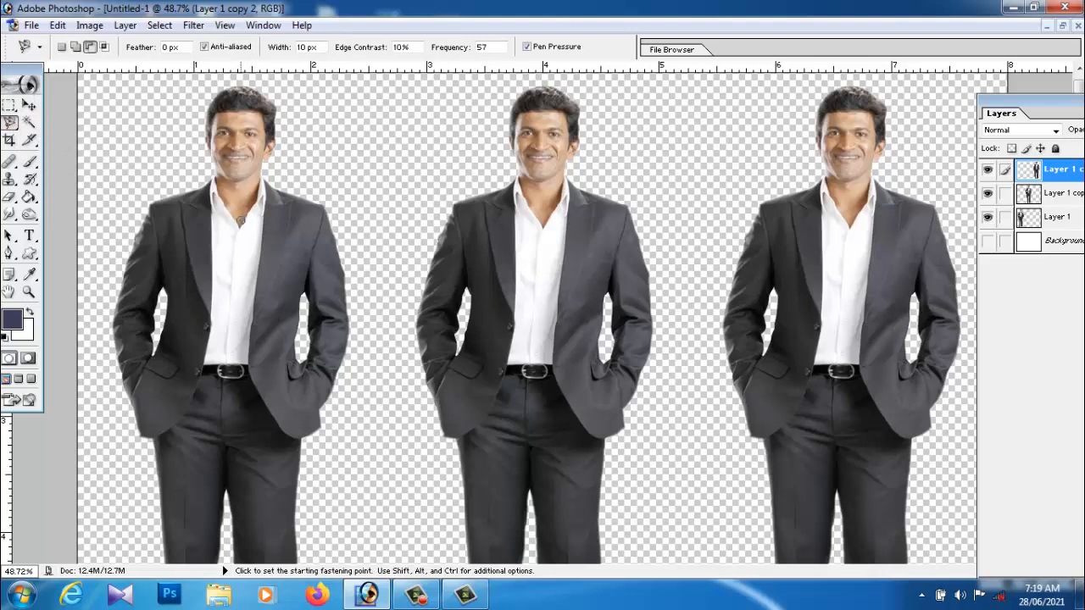
left_click(8, 122)
left_click(60, 154)
mouse_move(266, 175)
left_mouse_down()
mouse_move(308, 177)
mouse_move(345, 196)
mouse_move(367, 244)
mouse_move(381, 456)
left_mouse_up()
scroll(382, 456, "down", 3)
mouse_move(382, 189)
left_mouse_down()
mouse_move(387, 353)
mouse_move(351, 503)
mouse_move(325, 551)
left_mouse_up()
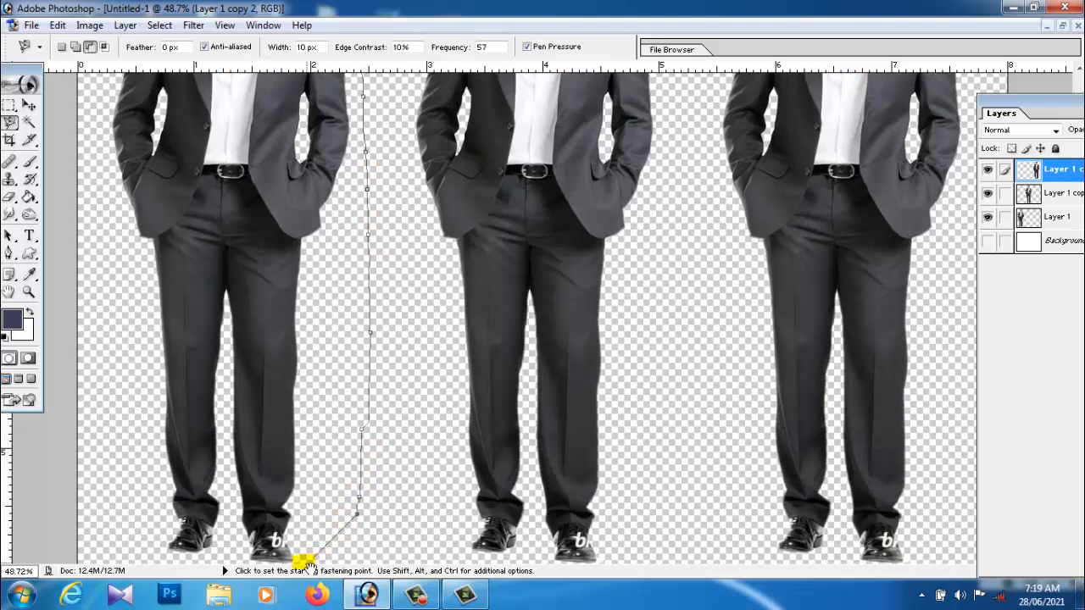
mouse_move(315, 449)
left_mouse_down()
mouse_move(330, 519)
mouse_move(314, 549)
left_mouse_up()
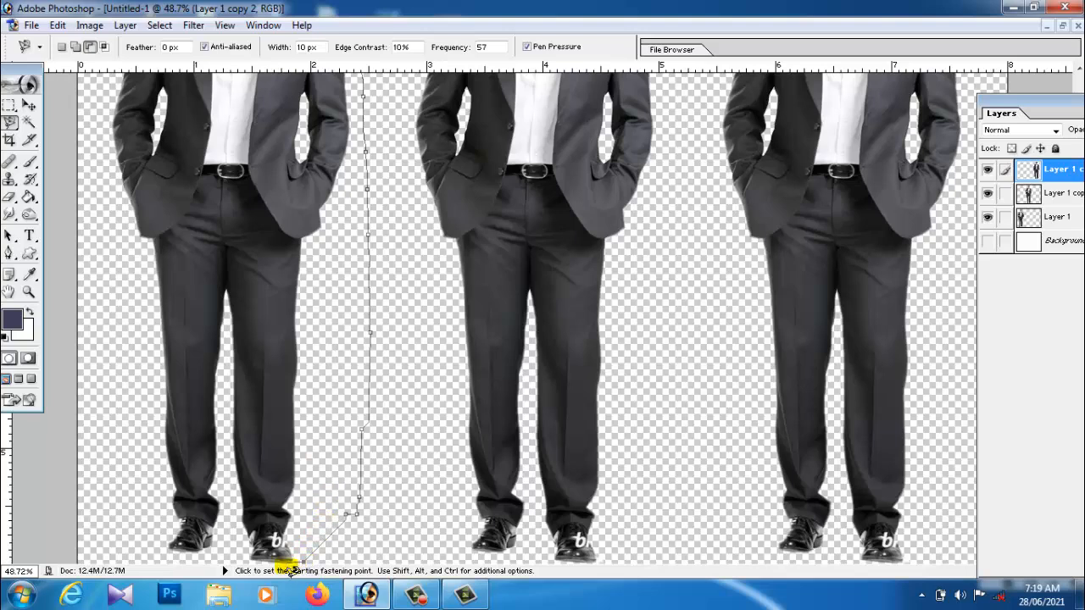
mouse_move(301, 566)
left_mouse_down()
mouse_move(140, 308)
mouse_move(296, 525)
mouse_move(303, 506)
left_mouse_up()
double_click(303, 506)
key("ctrl+d")
key("ctrl+0")
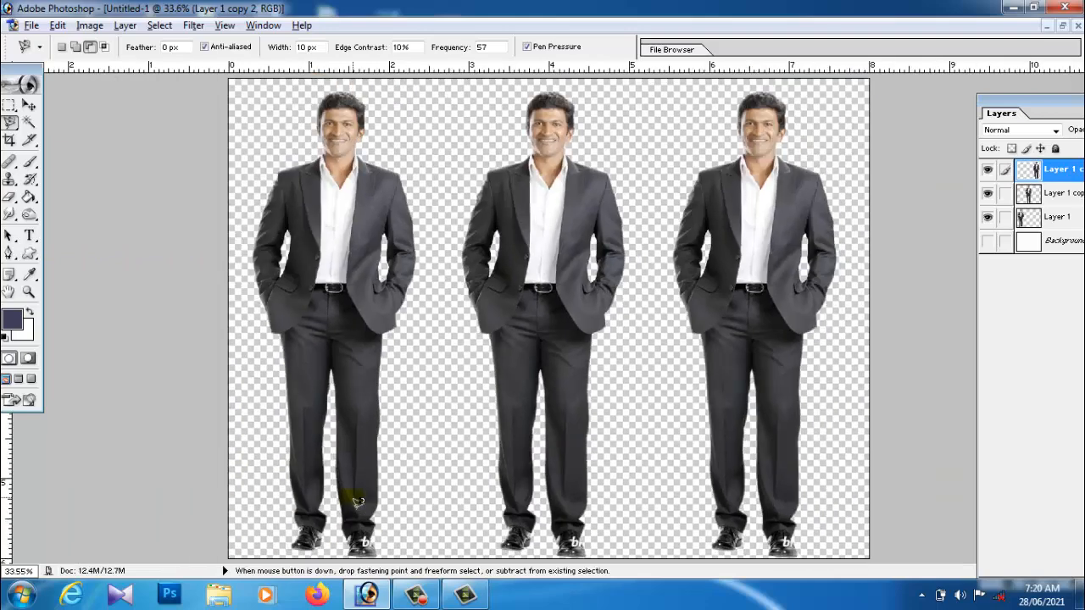
Step: Move the left figure on Layer 1 up slightly and scale it down a little with Free Transform
left_click(29, 103)
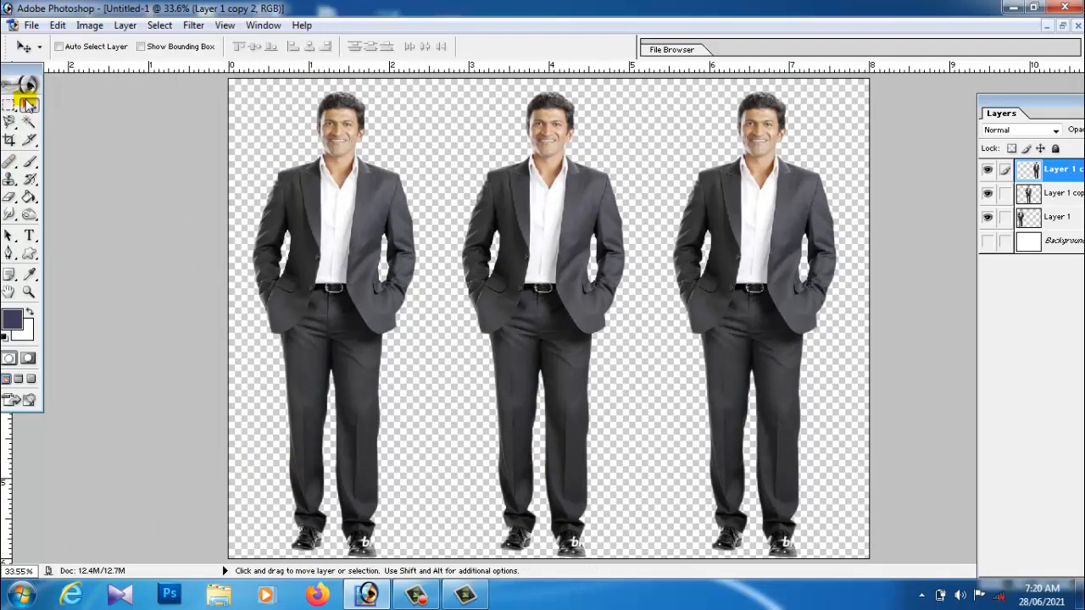
right_click(310, 346)
left_click(320, 355)
left_click_drag(320, 355, 320, 351)
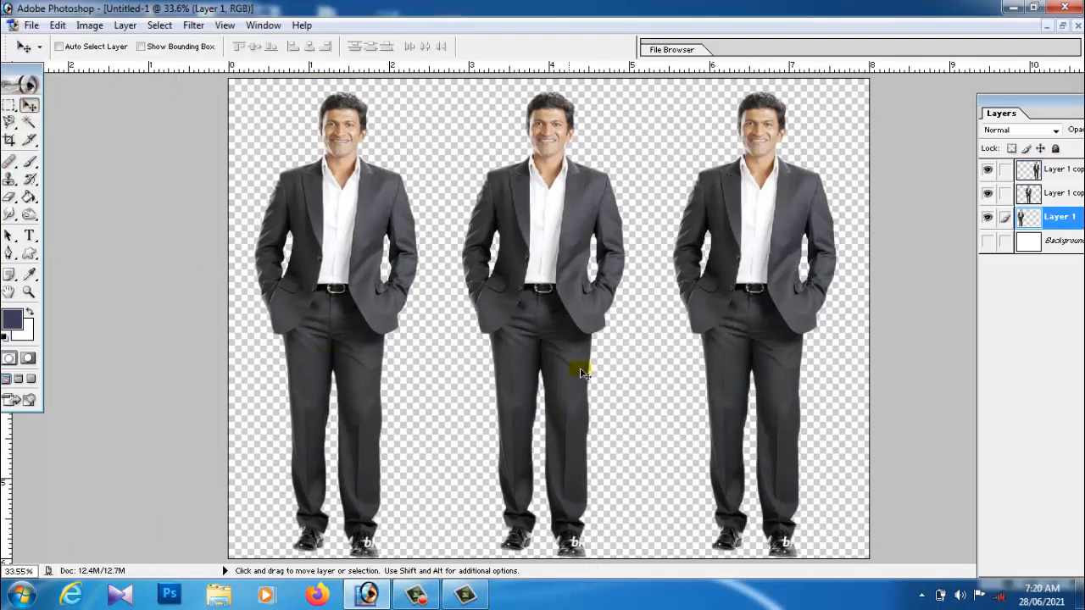
scroll(310, 347, "down", 1)
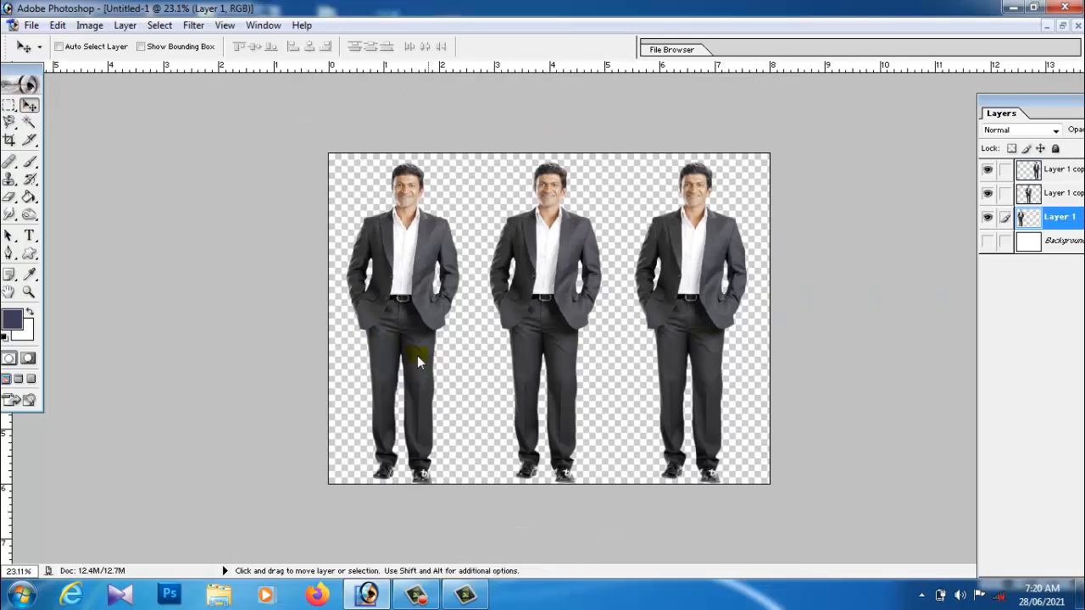
left_click_drag(424, 367, 423, 362)
key("ctrl+t")
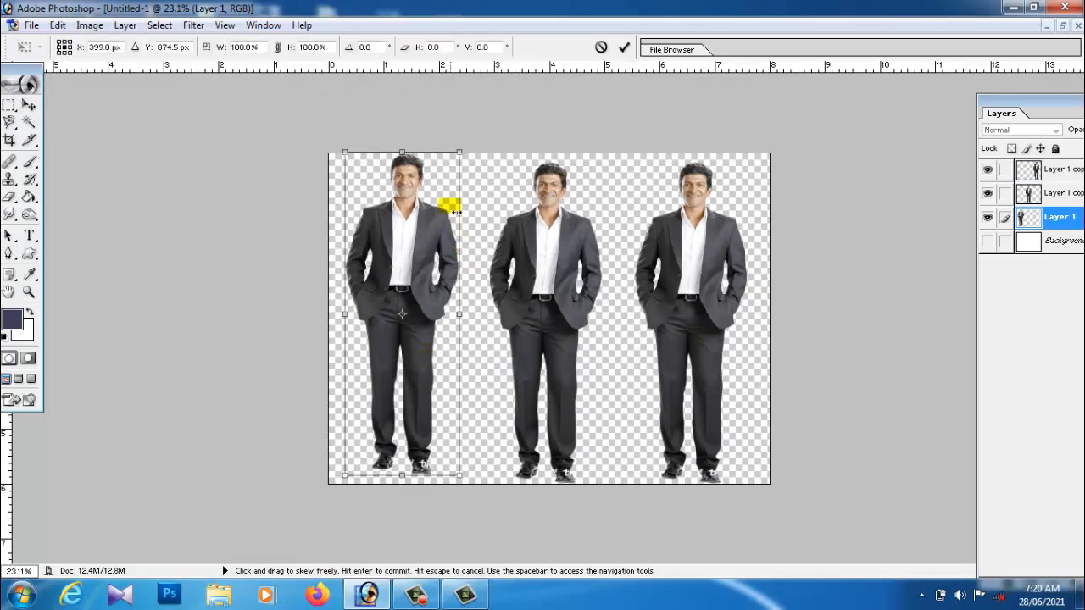
left_click_drag(462, 151, 455, 167)
key("Return")
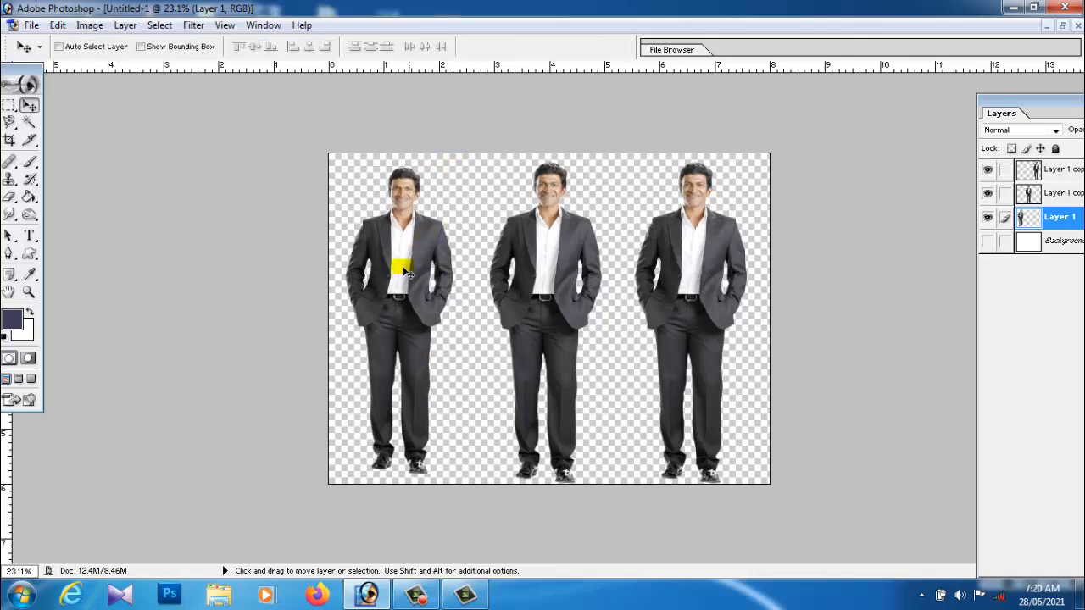
Step: Delete the middle and right figures' layers, Layer 1 copy and Layer 1 copy 2
left_click(568, 286)
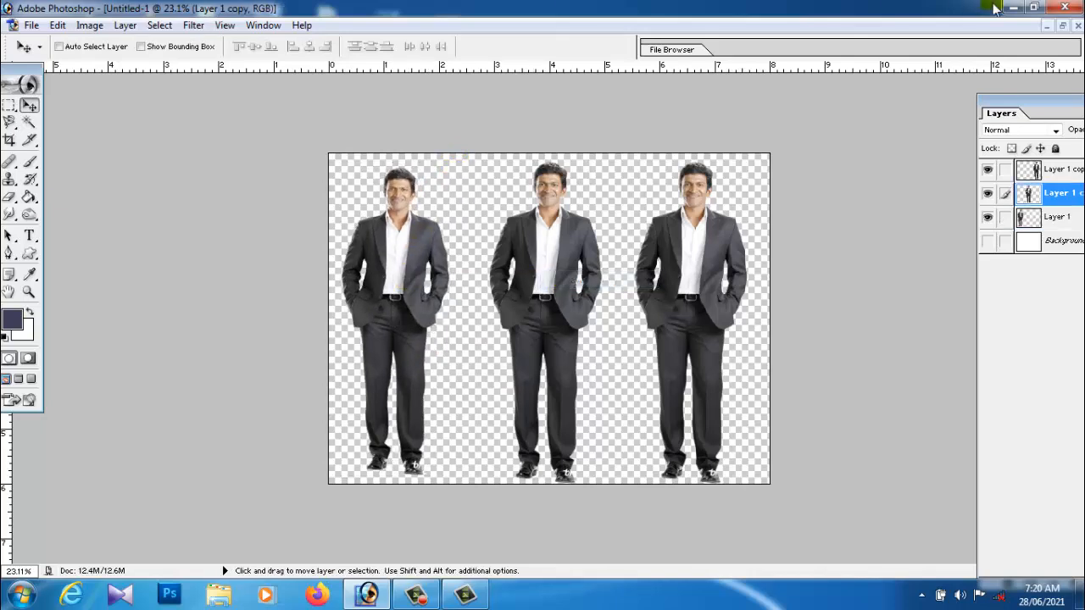
left_click_drag(1009, 100, 896, 65)
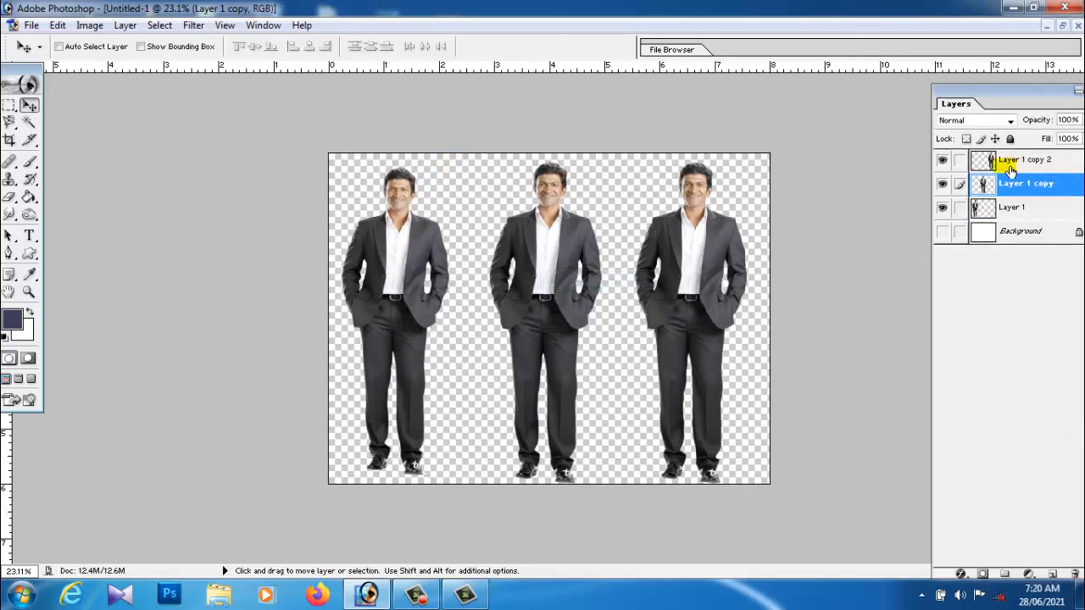
left_click_drag(949, 90, 907, 47)
left_click(1035, 531)
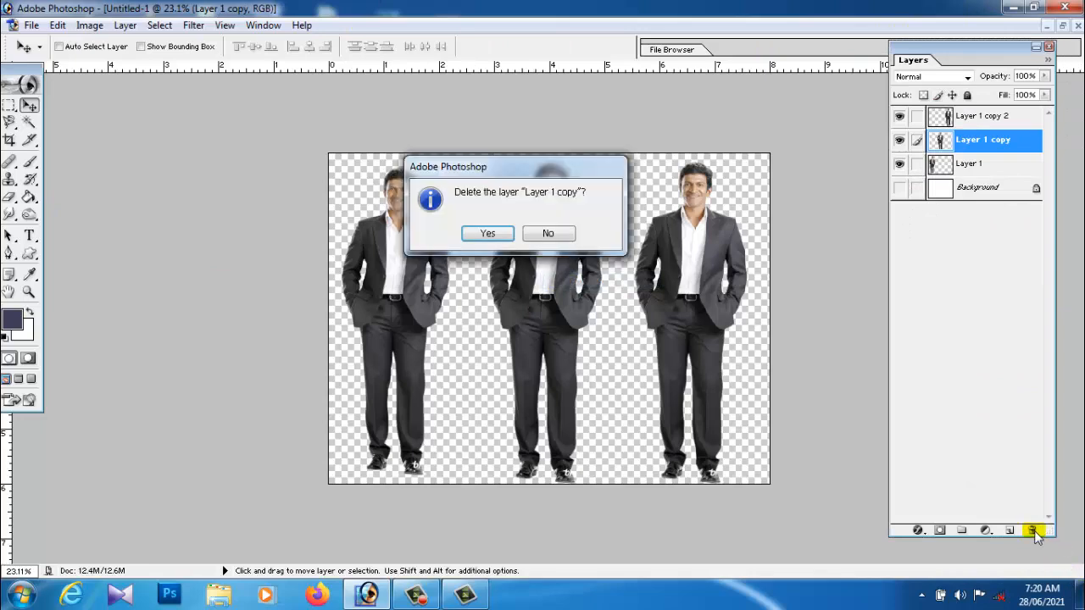
left_click(485, 238)
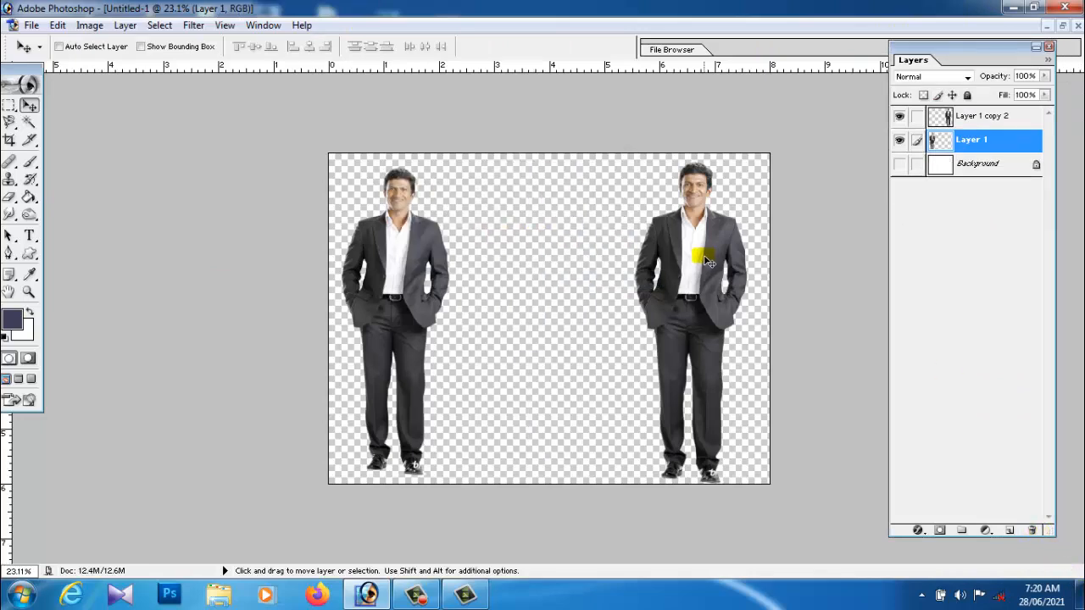
left_click(987, 116)
left_click(1032, 529)
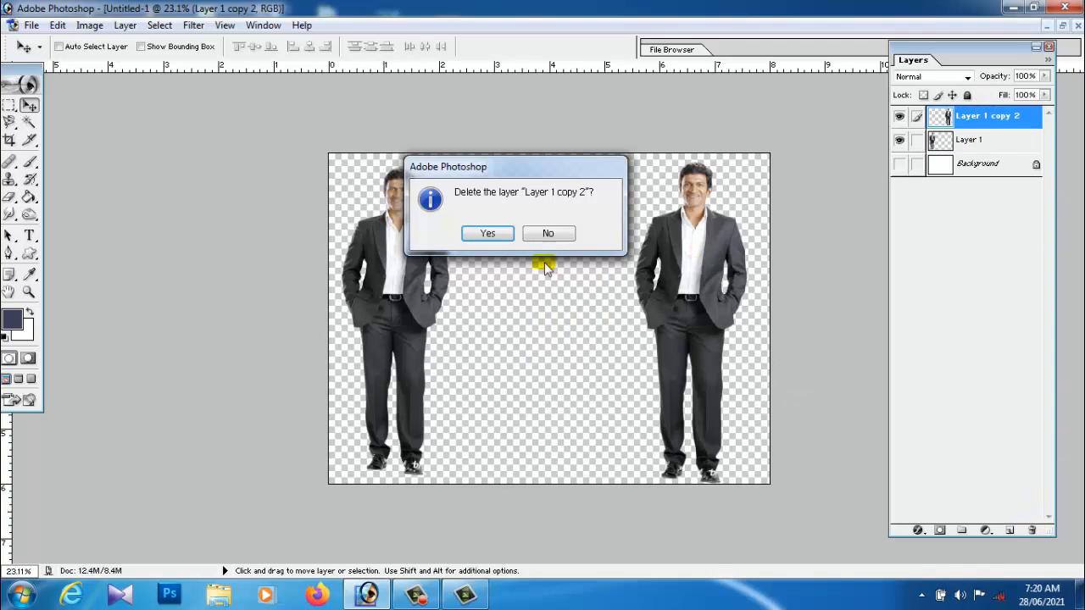
left_click(487, 233)
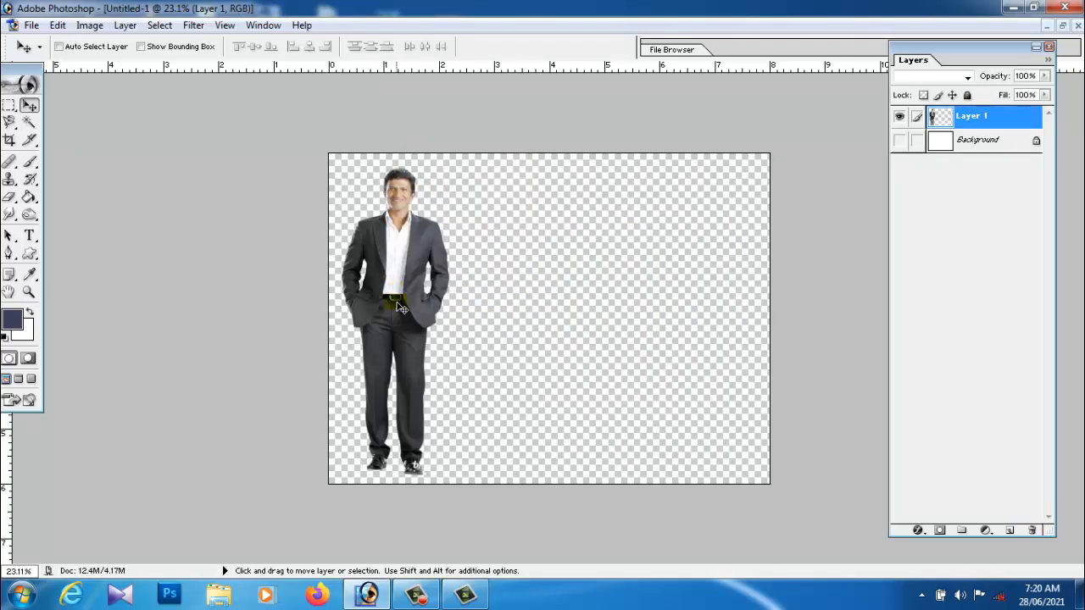
Step: Duplicate the resized figure on Layer 1 twice, placing one copy in the centre and one on the right of the canvas
left_click_drag(400, 306, 699, 324)
right_click(551, 307)
left_click(585, 310)
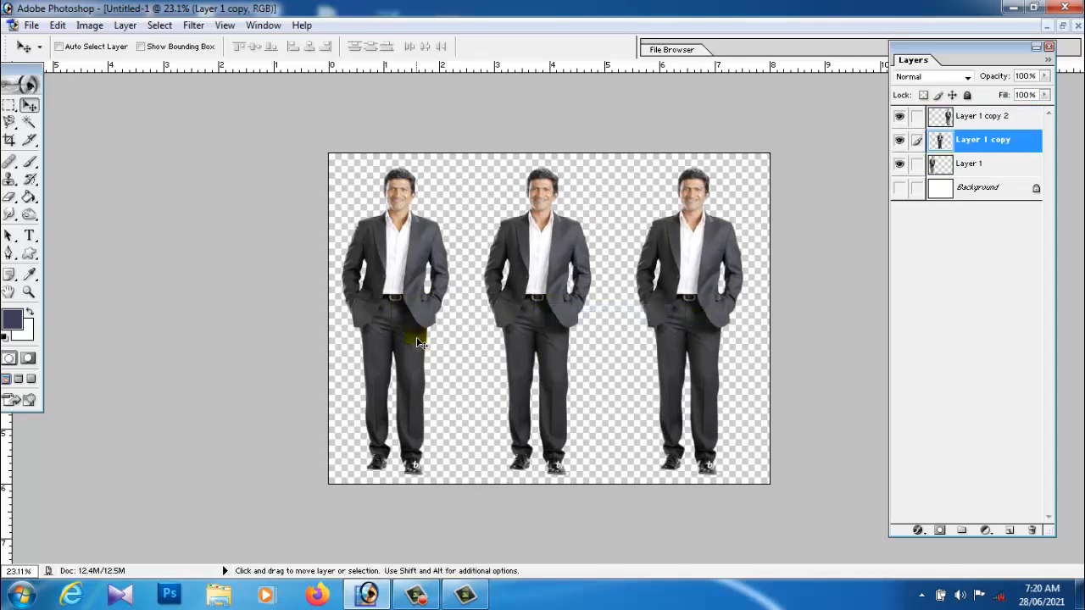
Step: Select the left figure from the shirt collar down to the shoes by tracing around the body with the Magnetic Lasso tool
key("ctrl+plus")
key("ctrl+plus")
key("ctrl+plus")
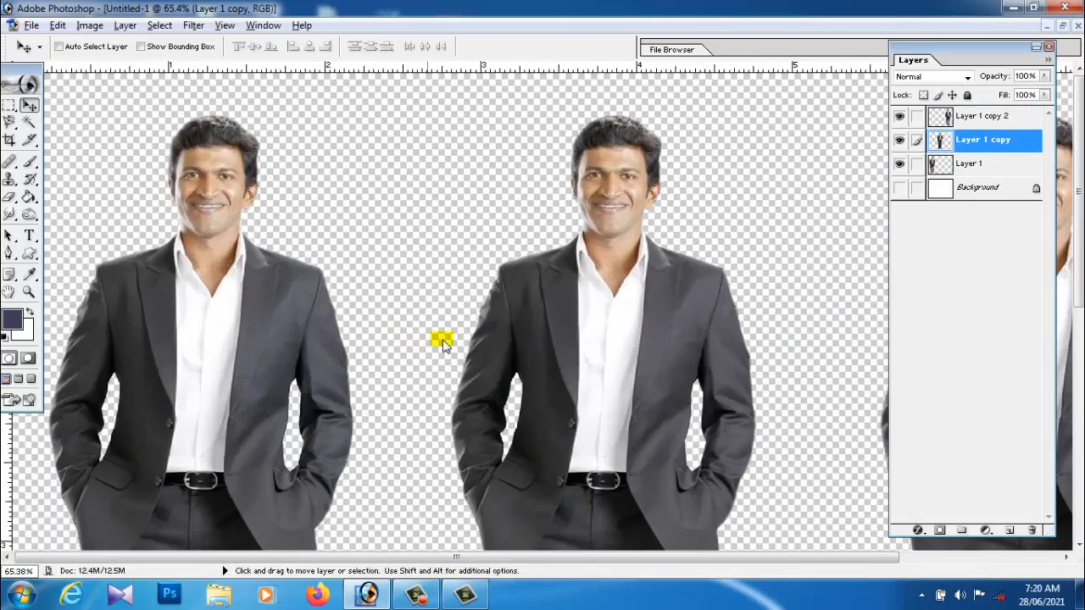
scroll(418, 364, "down", 2)
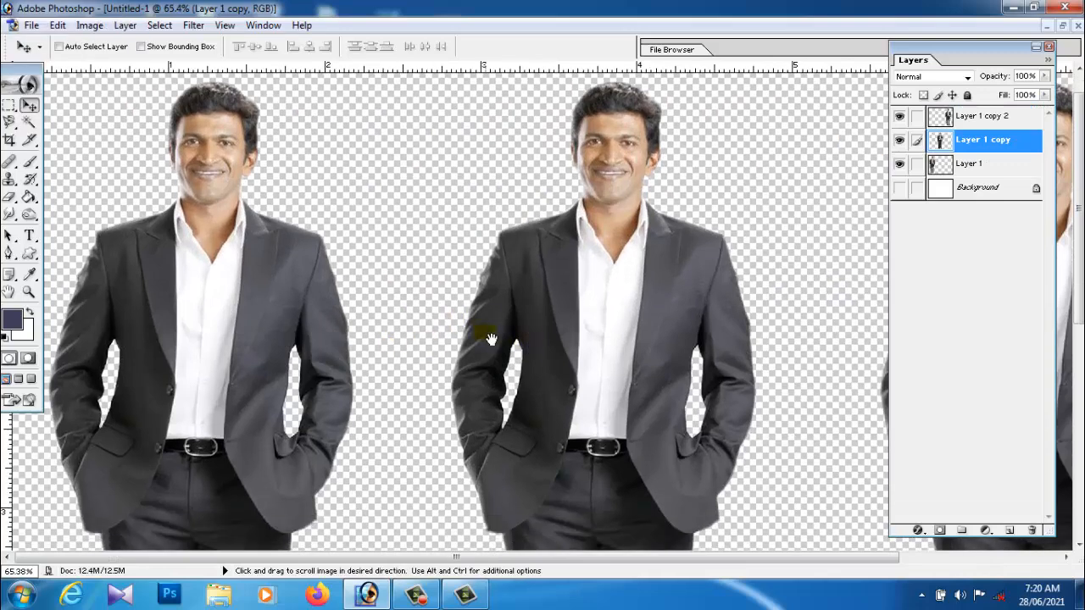
left_click(8, 123)
left_click(8, 123)
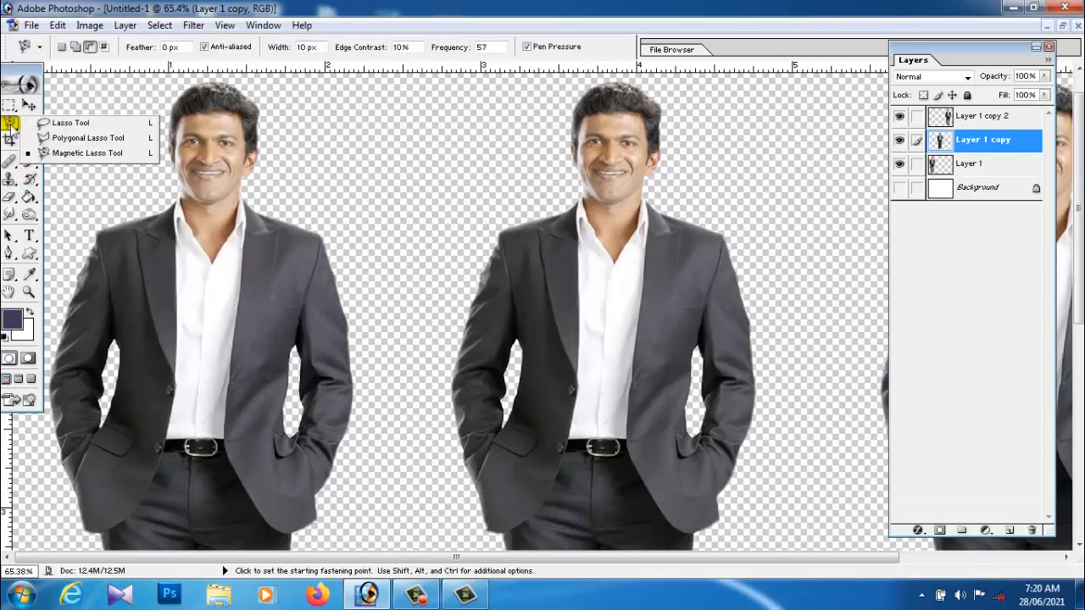
left_click(59, 152)
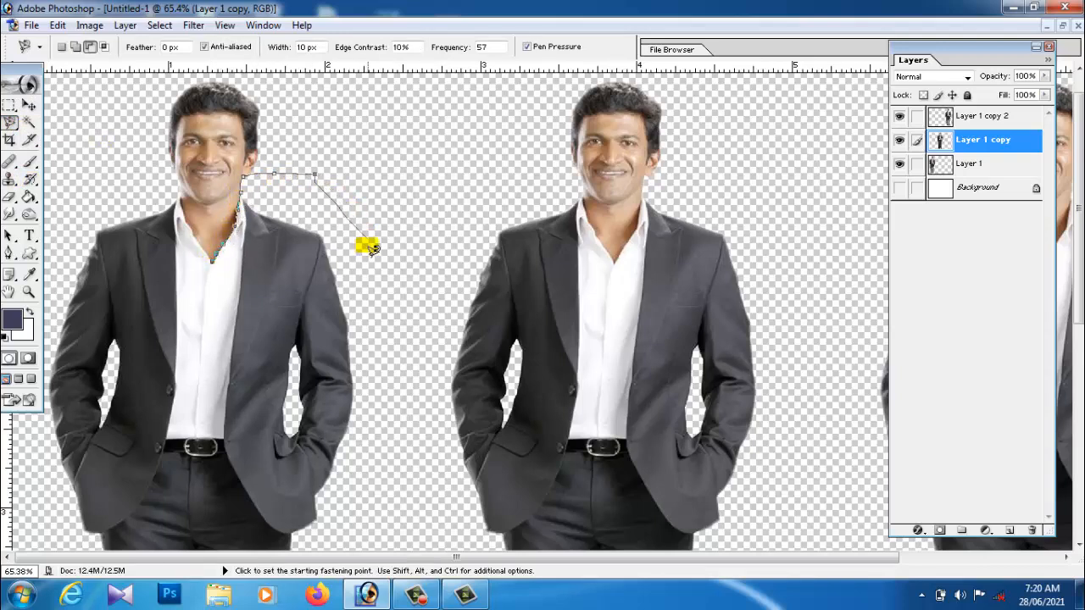
scroll(360, 289, "down", 5)
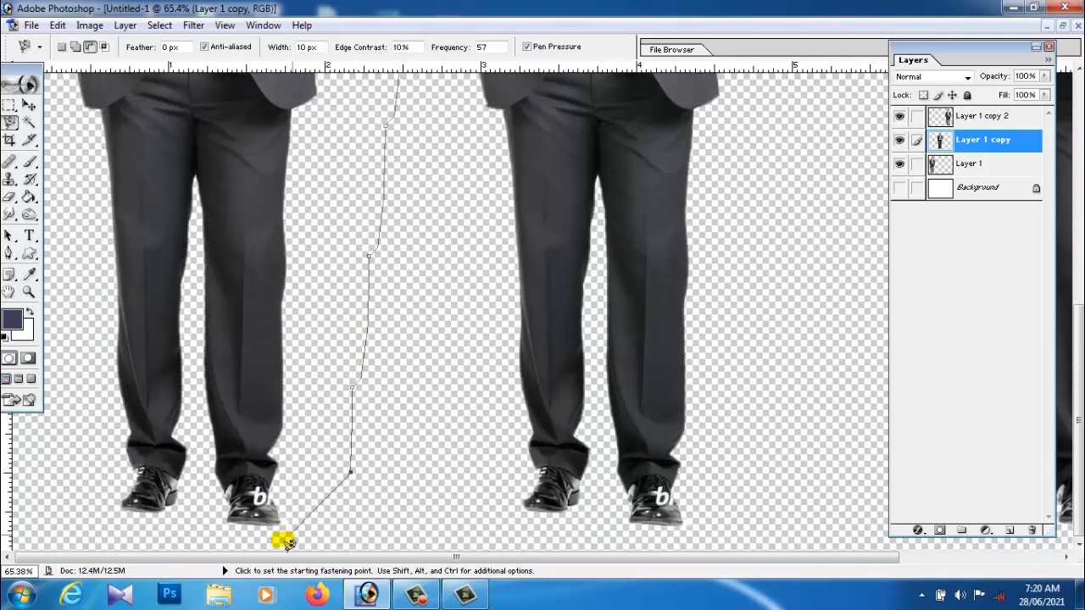
scroll(105, 366, "up", 2)
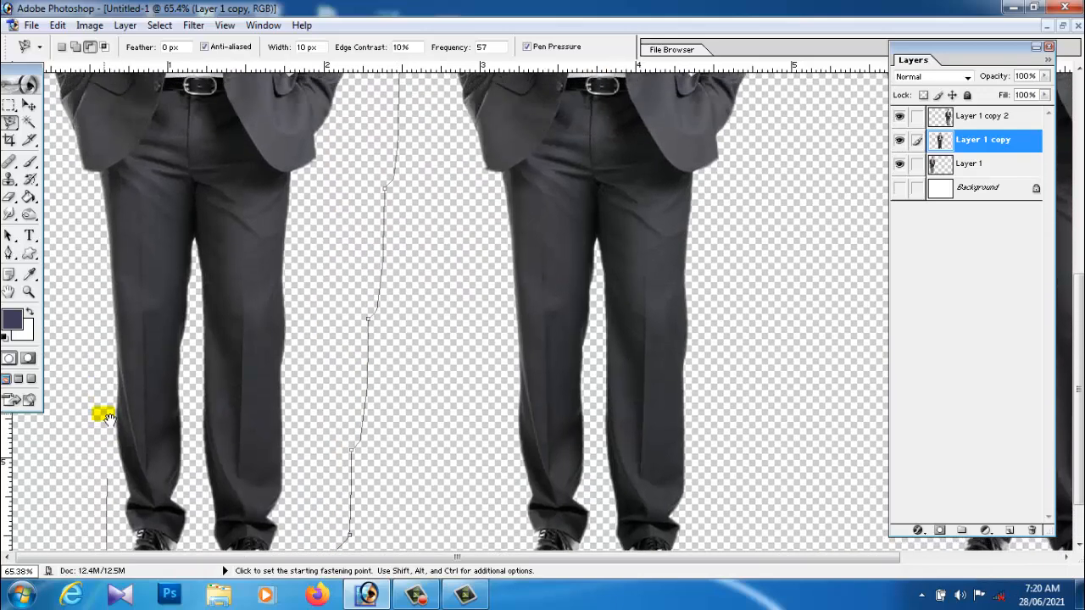
scroll(80, 218, "up", 3)
scroll(102, 347, "up", 1)
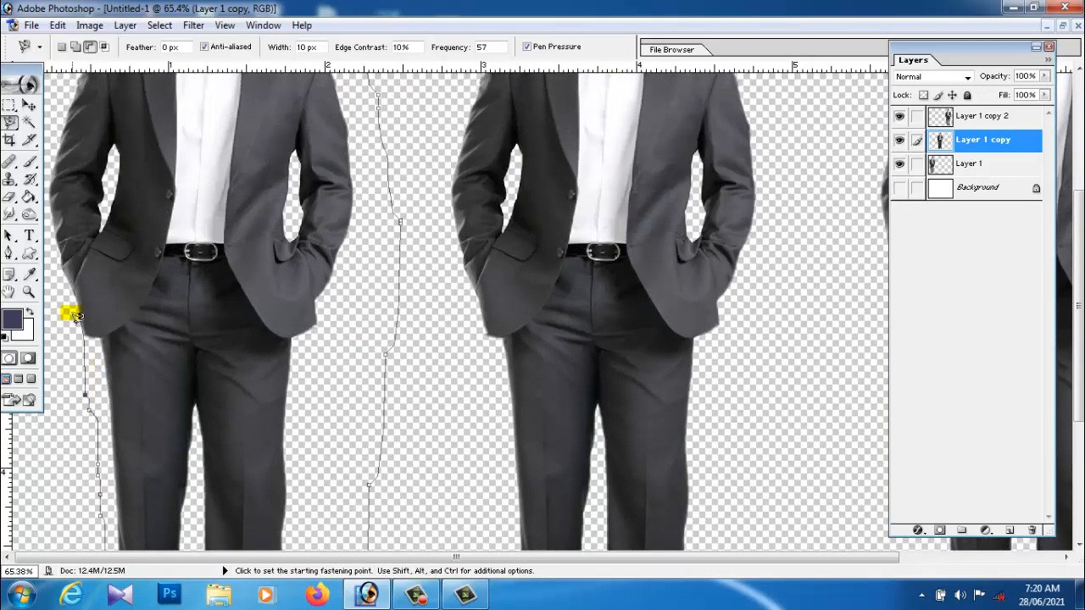
scroll(47, 222, "up", 4)
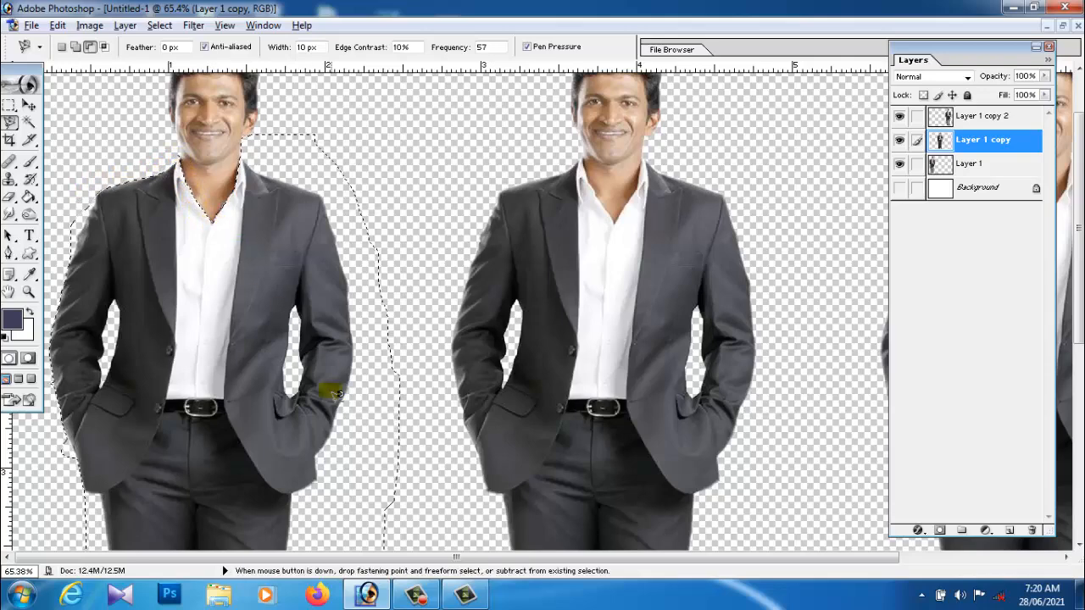
scroll(328, 387, "down", 4)
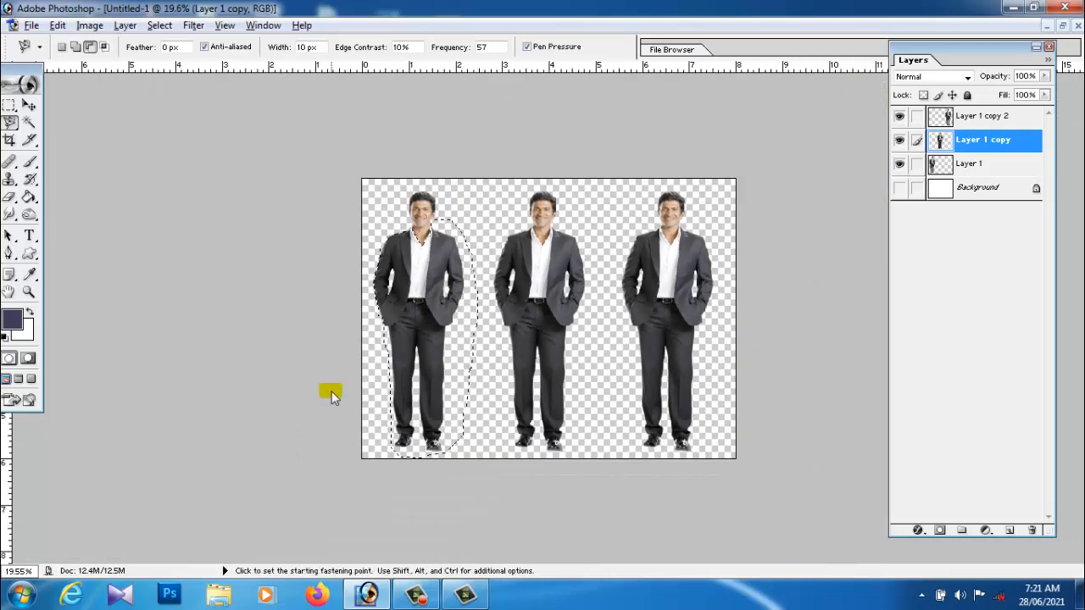
Step: Try to apply Variations to the selected body area with Layer 1 copy active
left_click(28, 105)
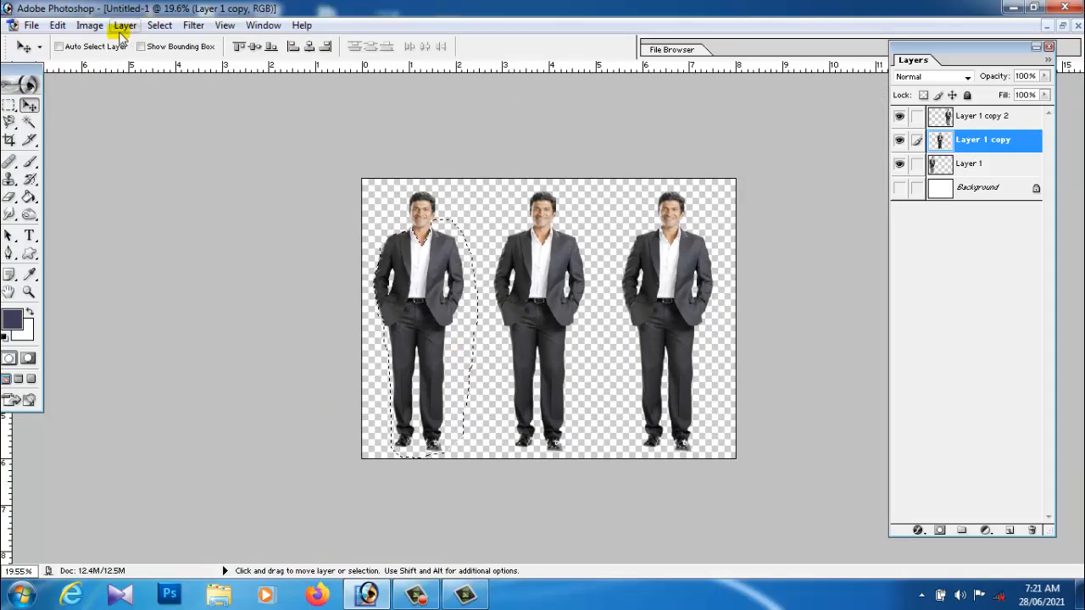
left_click(89, 25)
mouse_move(126, 68)
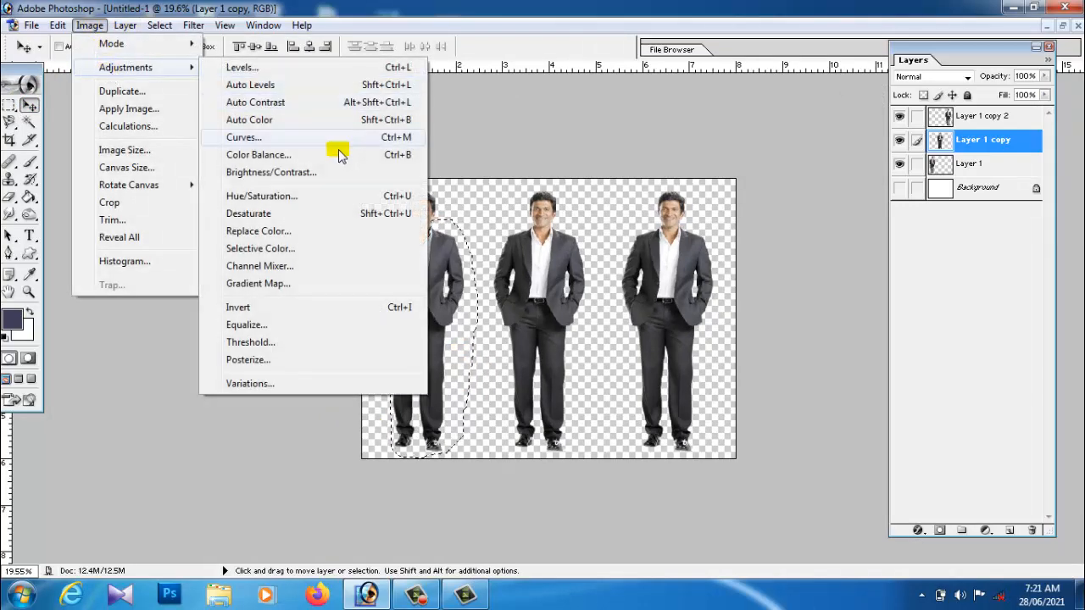
left_click(247, 386)
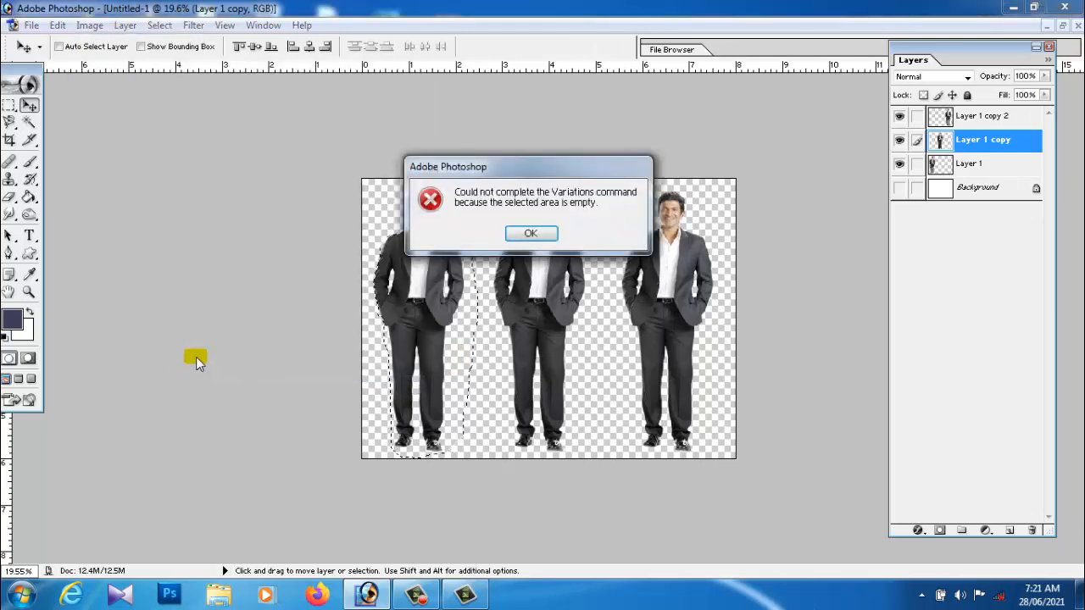
left_click(532, 233)
Step: Recolour the left figure's suit on Layer 1 blue-violet with Variations, adding More Blue, More Red and Lighter to the midtones, and deselect
left_click(976, 164)
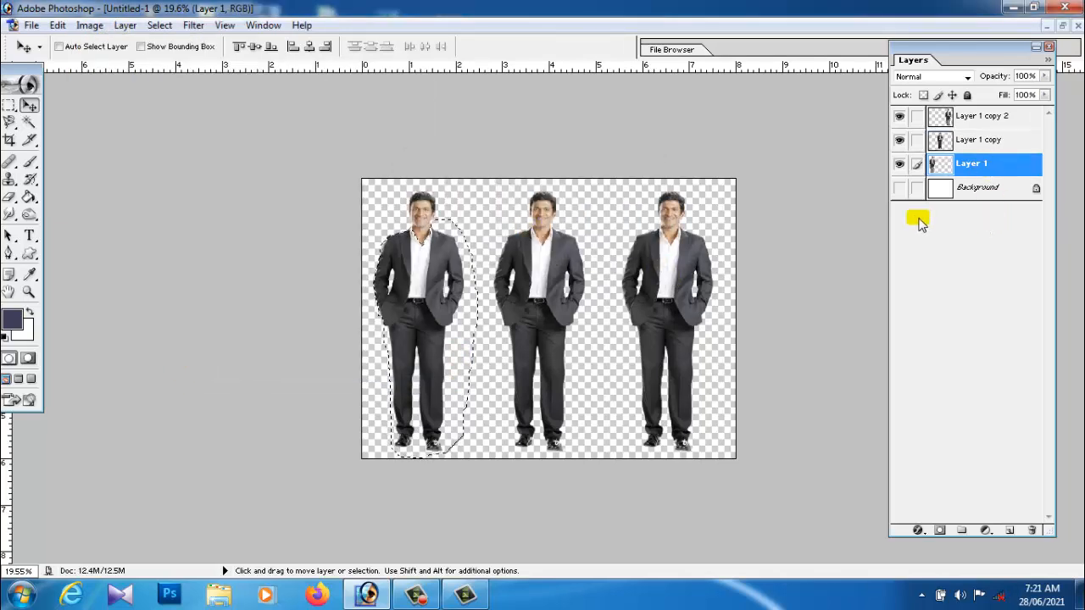
left_click(90, 27)
mouse_move(97, 65)
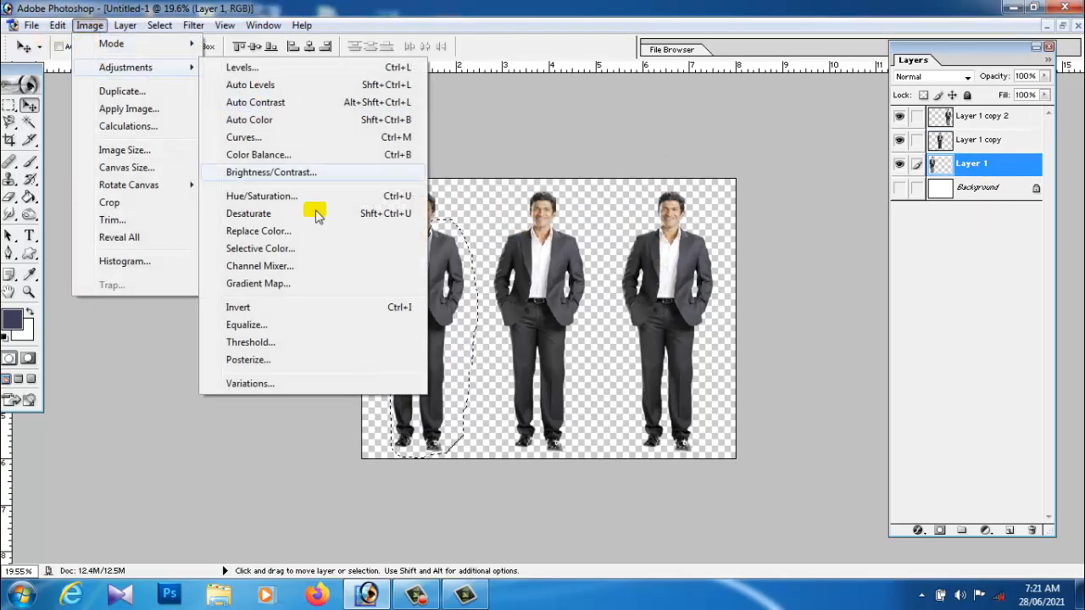
left_click(280, 380)
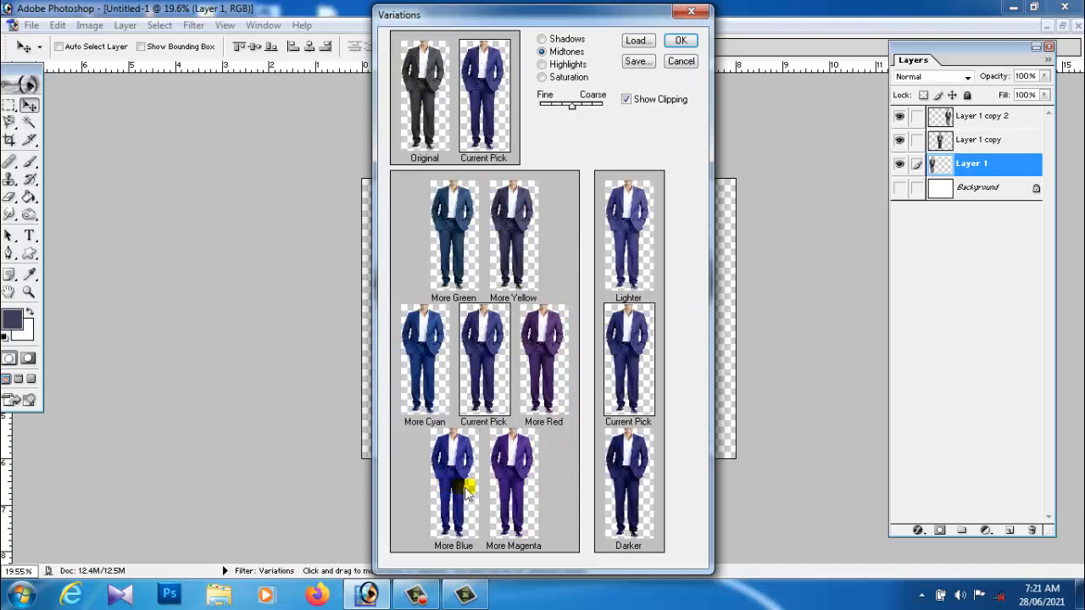
left_click(548, 349)
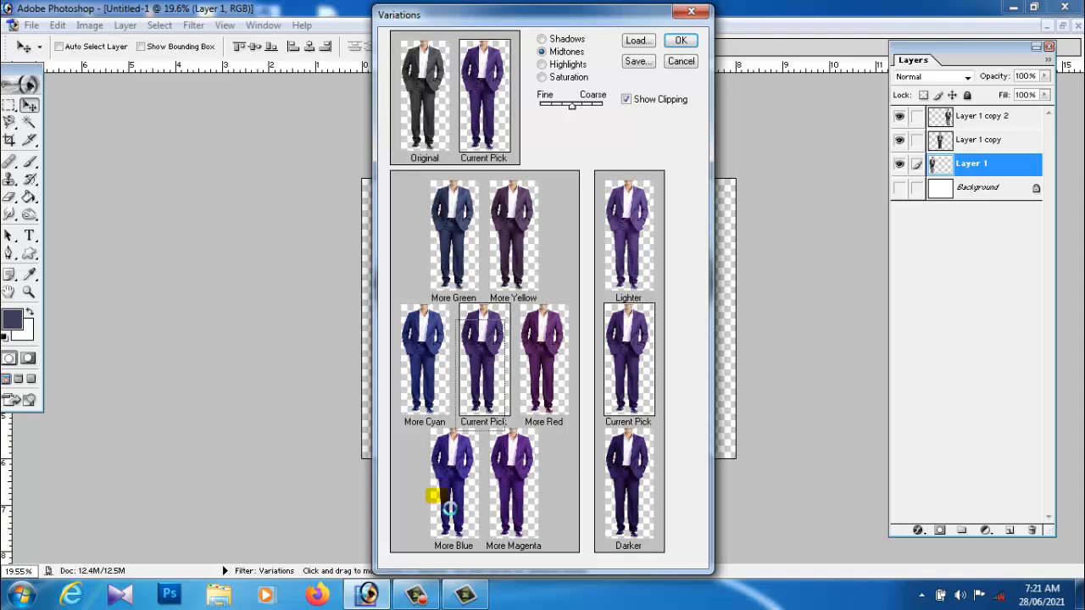
left_click(635, 230)
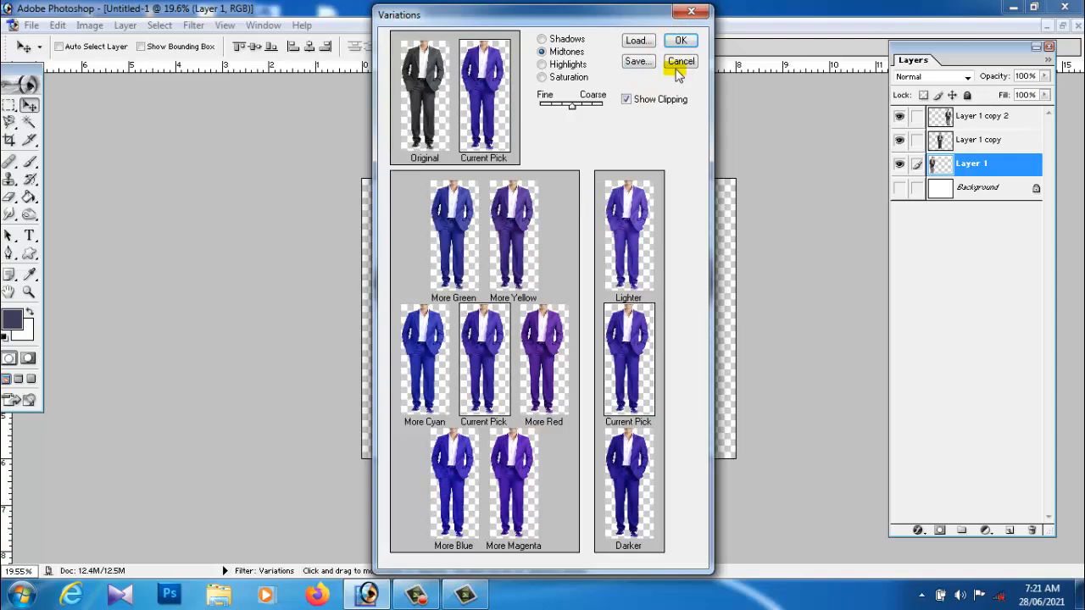
left_click(682, 40)
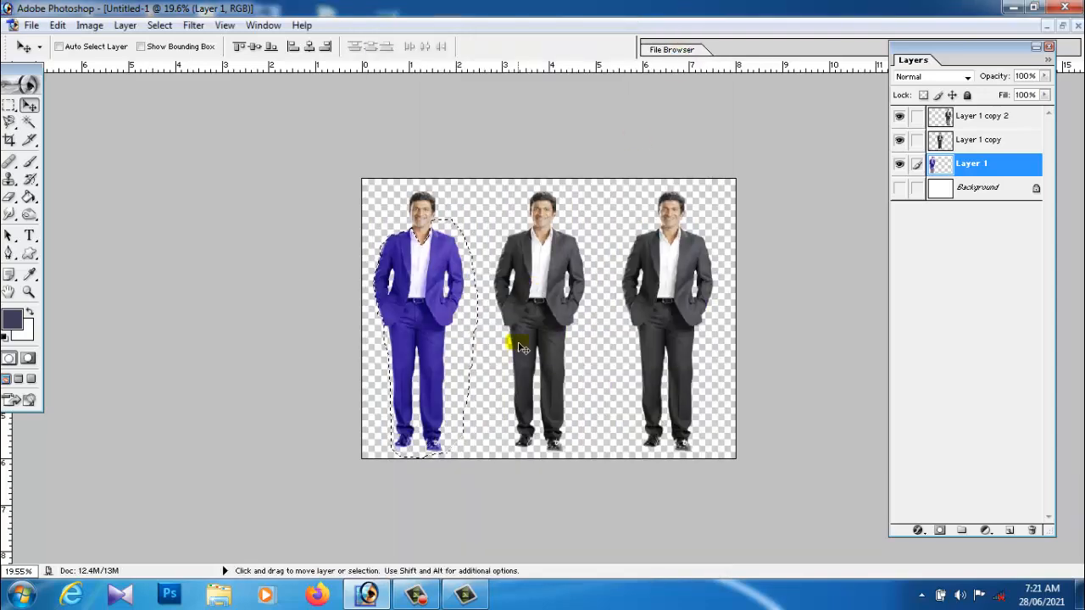
key("ctrl+d")
Step: Select the left figure's shoe that carries the white lettering by drawing around it with the freehand Lasso tool
scroll(468, 400, "up", 3)
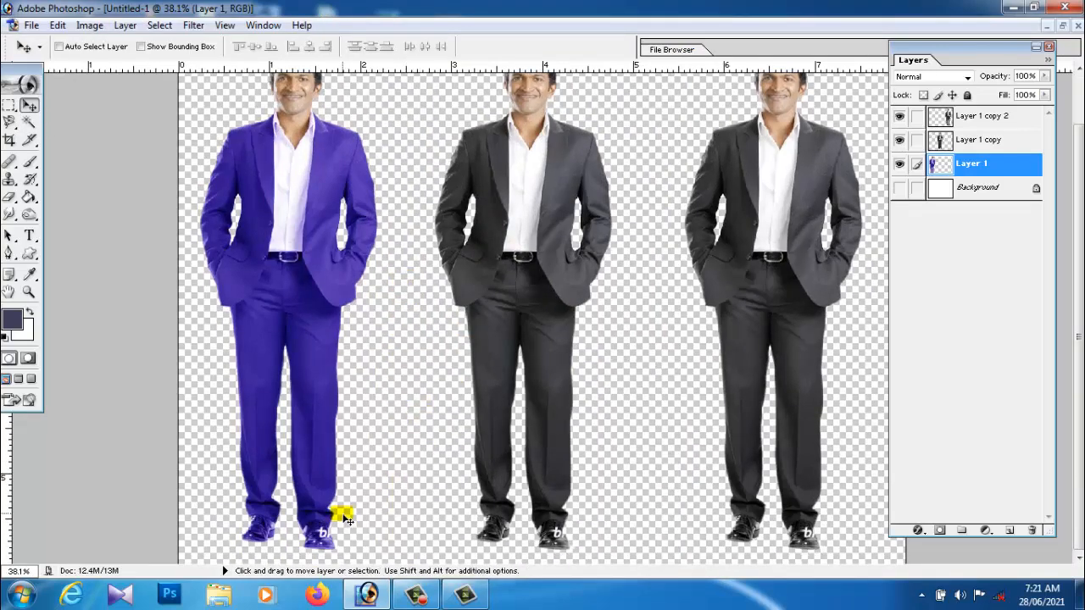
scroll(329, 535, "up", 1)
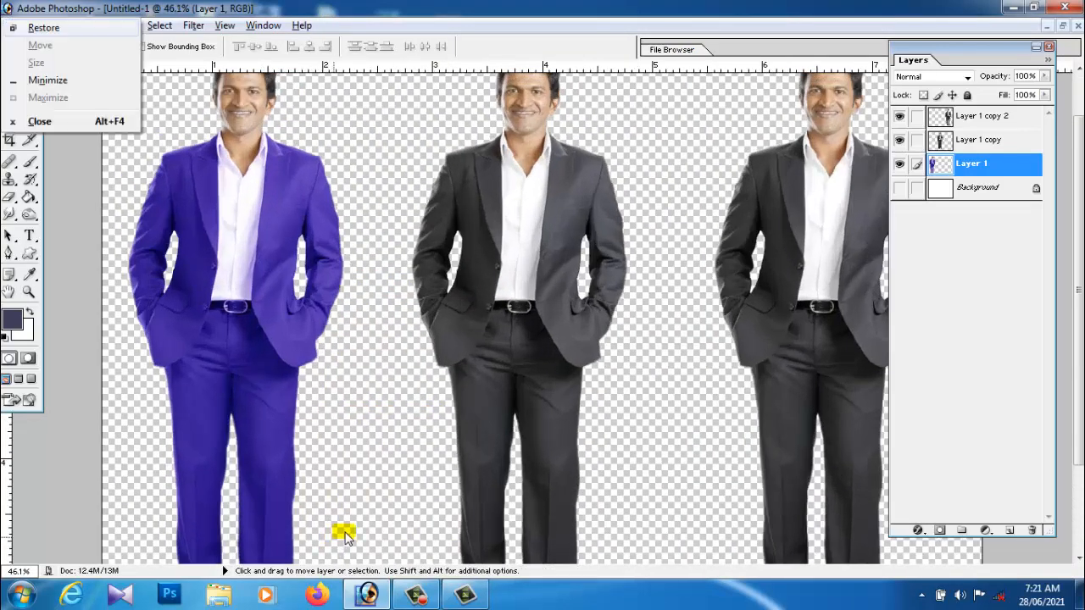
scroll(352, 382, "down", 2)
key("space")
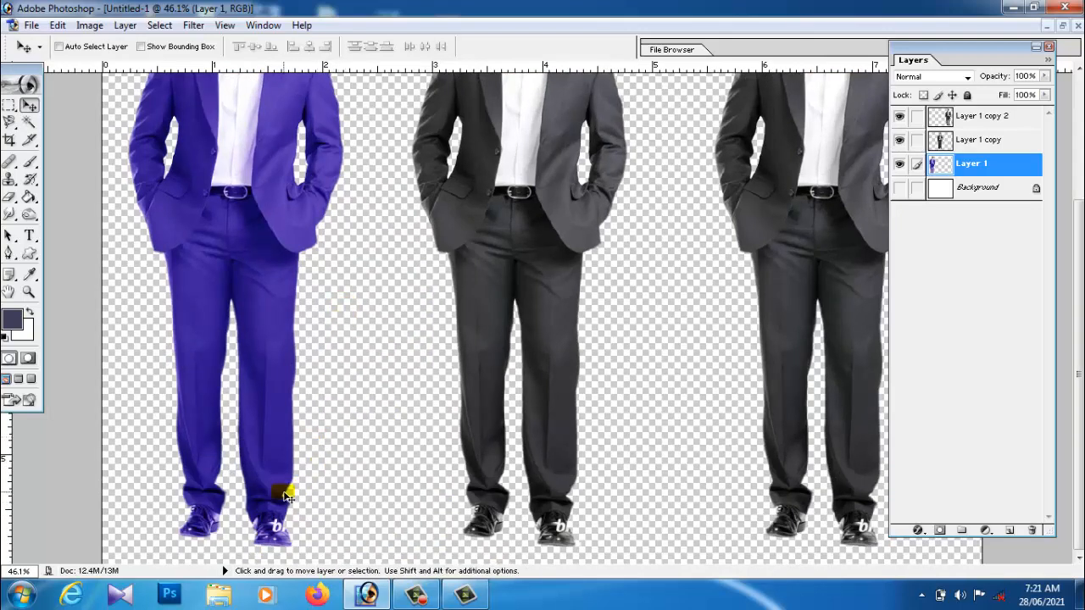
left_click(9, 121)
left_click_drag(8, 121, 56, 121)
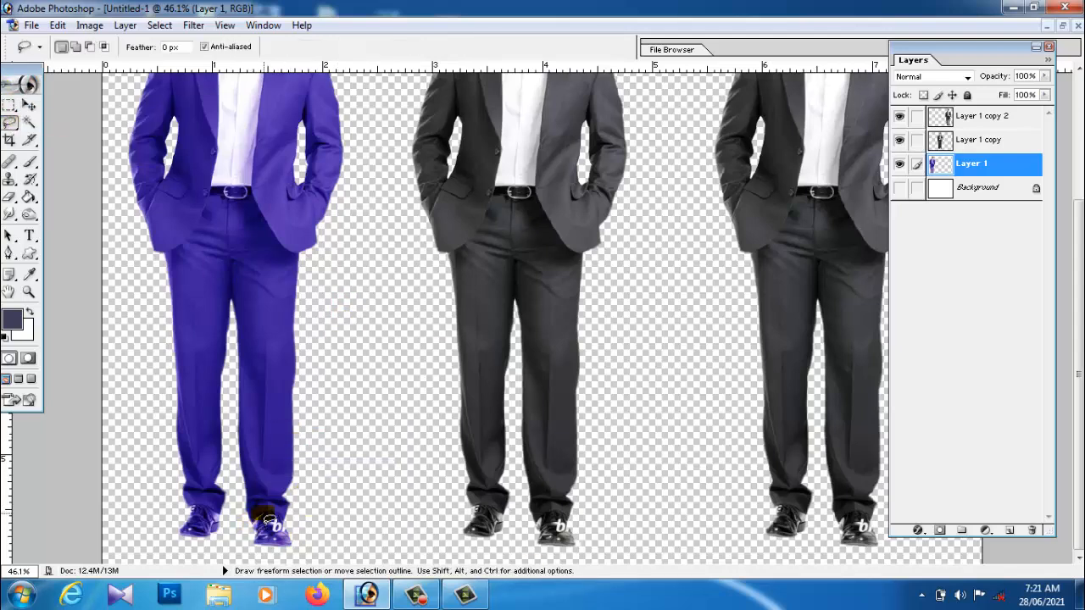
mouse_move(301, 531)
left_mouse_down()
mouse_move(271, 560)
mouse_move(243, 557)
mouse_move(246, 524)
left_mouse_up()
Step: Try darkening the highlights of the selected shoe with Variations, and return it to the original pick
left_click(89, 25)
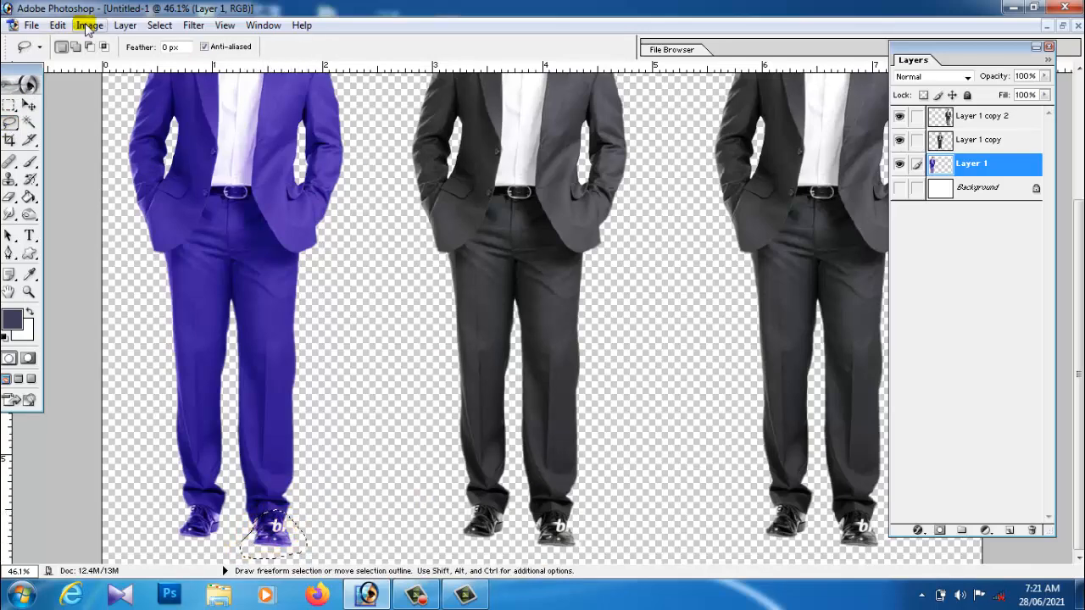
mouse_move(133, 70)
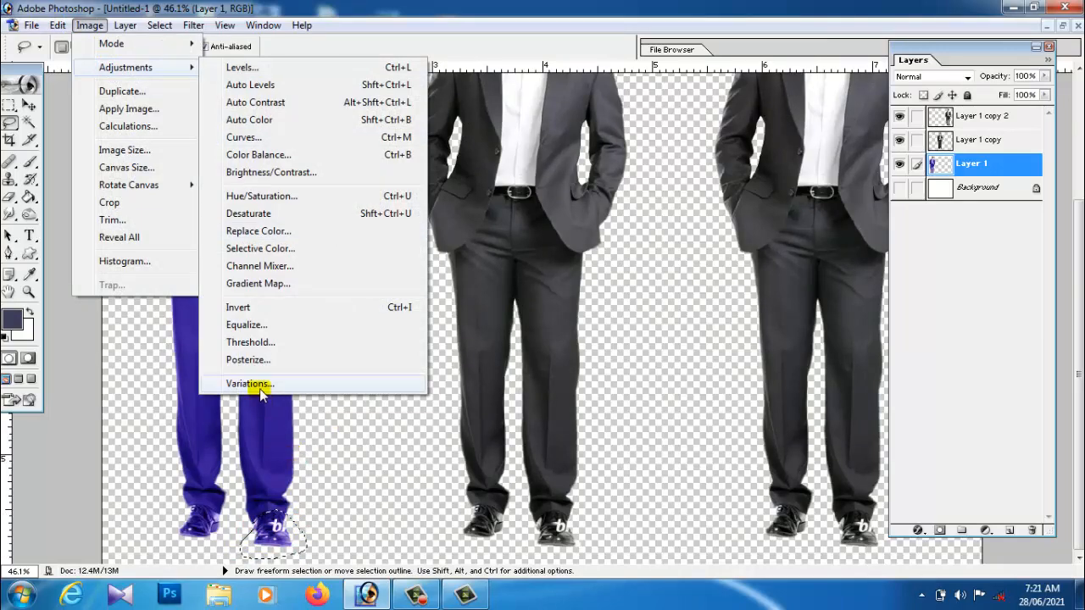
left_click(258, 383)
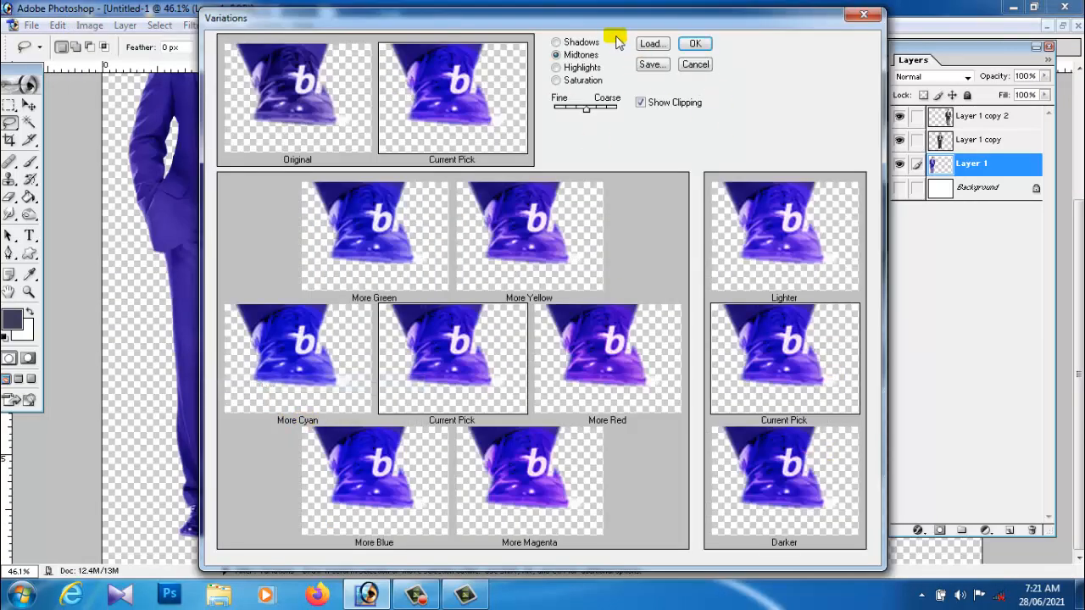
left_click(556, 43)
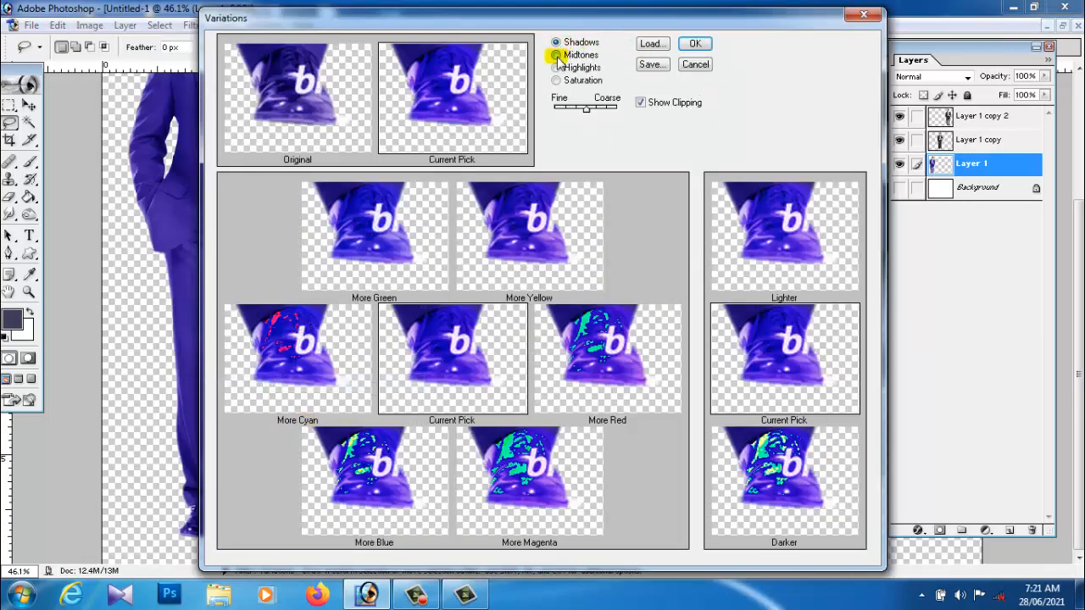
left_click(556, 55)
left_click(556, 68)
left_click(801, 477)
left_click(810, 485)
left_click(813, 490)
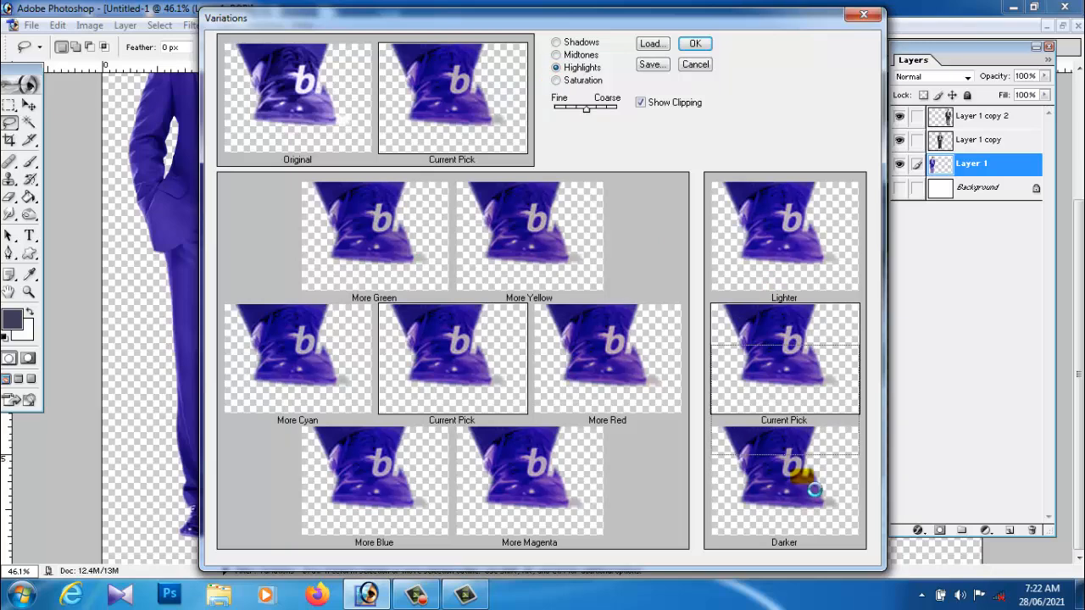
left_click(306, 90)
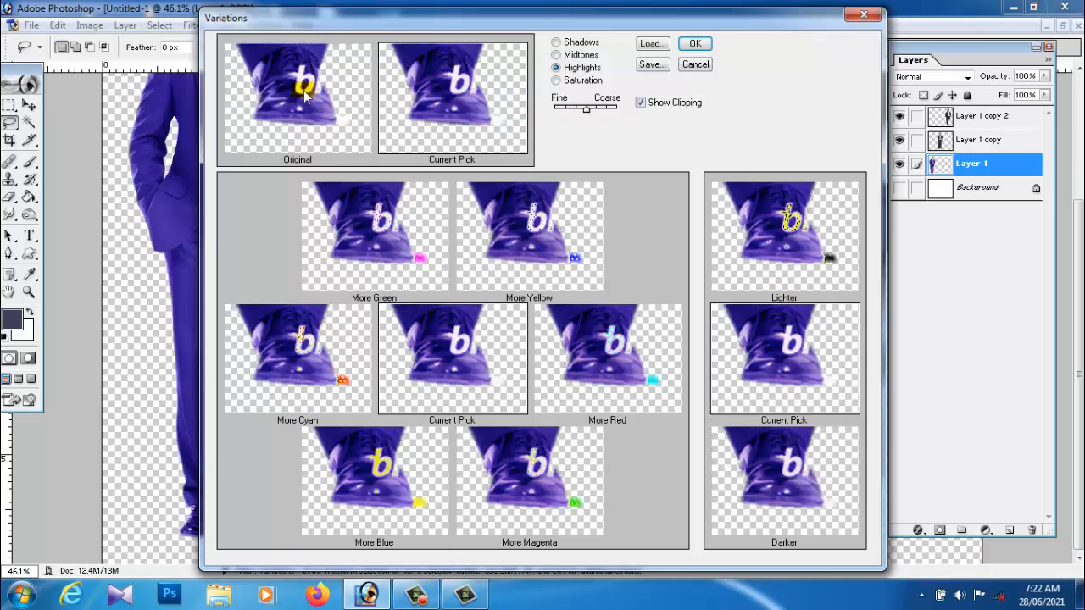
left_click(695, 43)
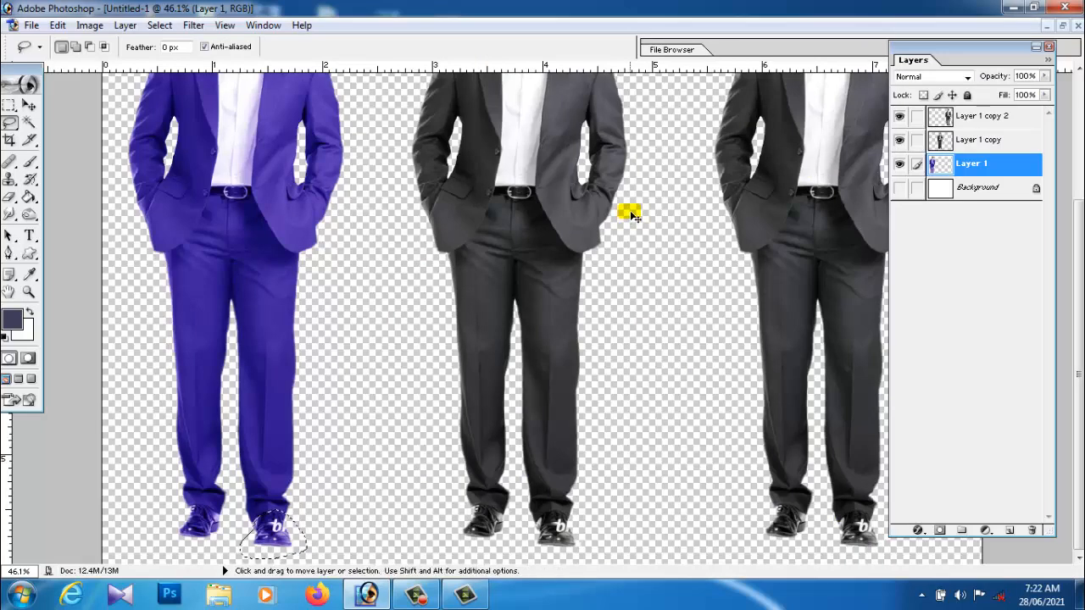
Step: Try lowering the selected shoe's Lightness to -56 with Hue/Saturation, and drop the shoe selection
key("ctrl+u")
left_click_drag(876, 346, 819, 345)
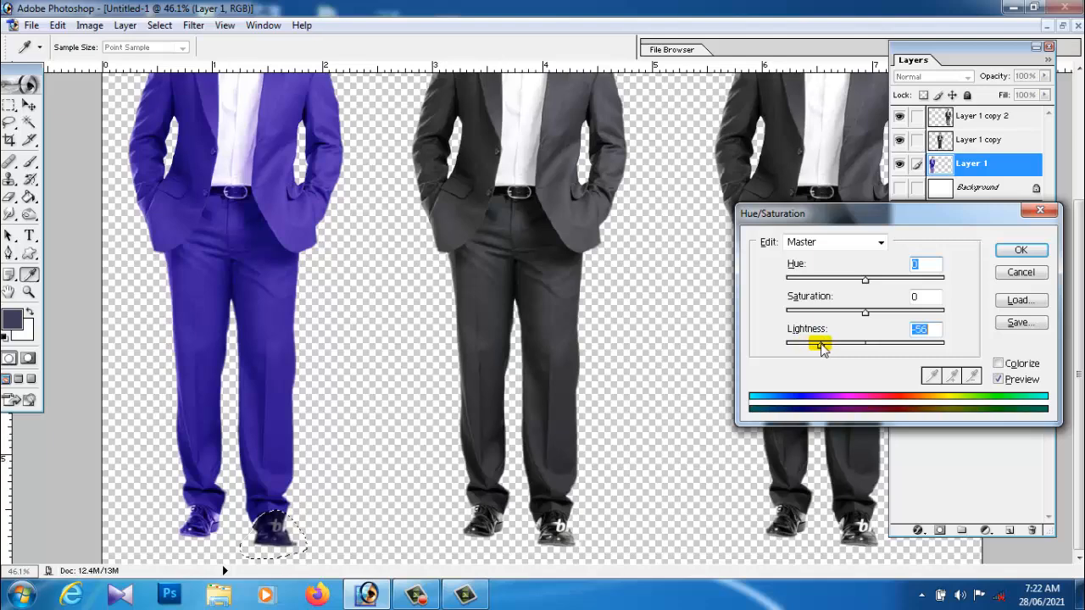
left_click(1021, 272)
key("l")
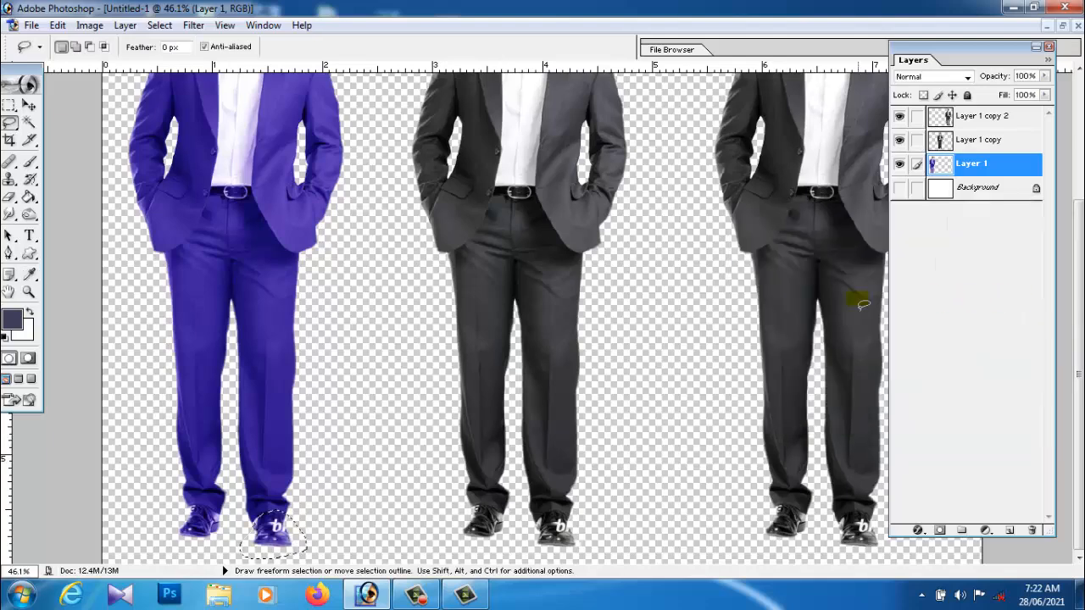
key("ctrl+0")
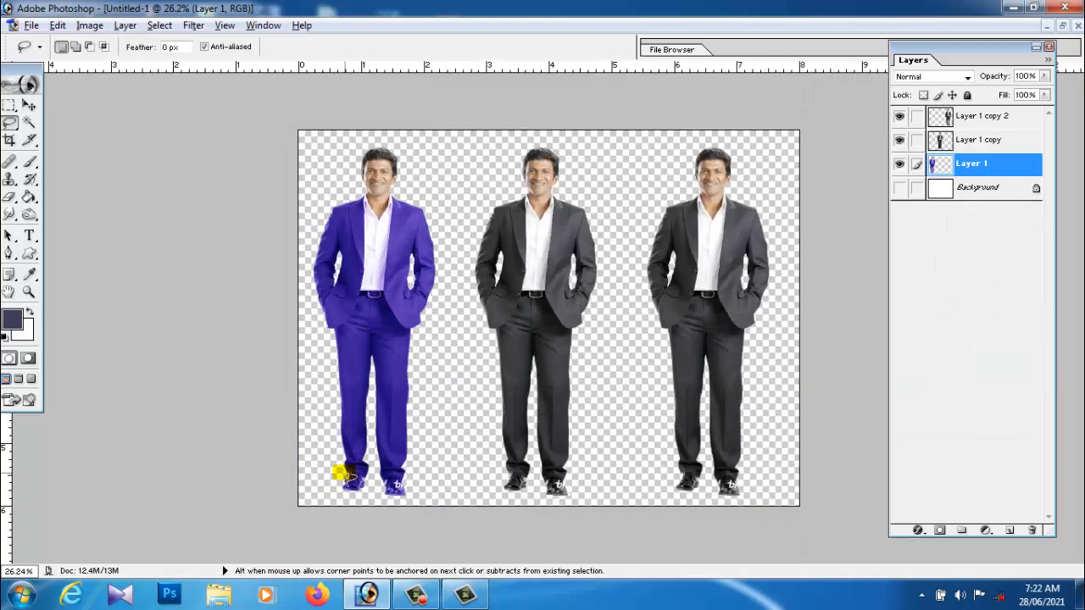
Step: Examine the recoloured suit of the left figure beside the two grey-suited figures
left_click(27, 104)
key("ctrl+plus")
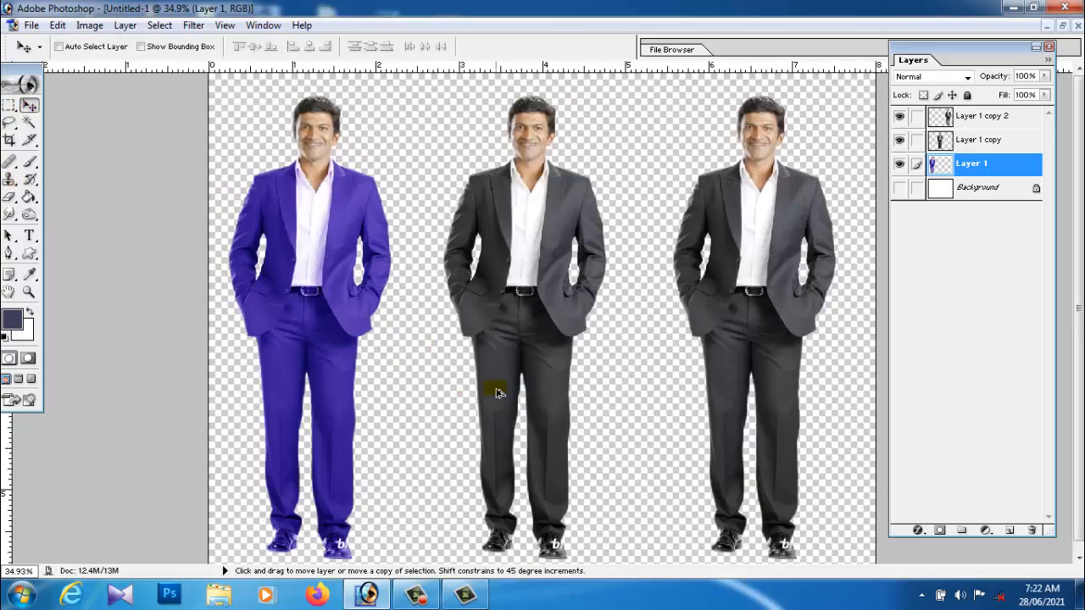
scroll(298, 375, "up", 1)
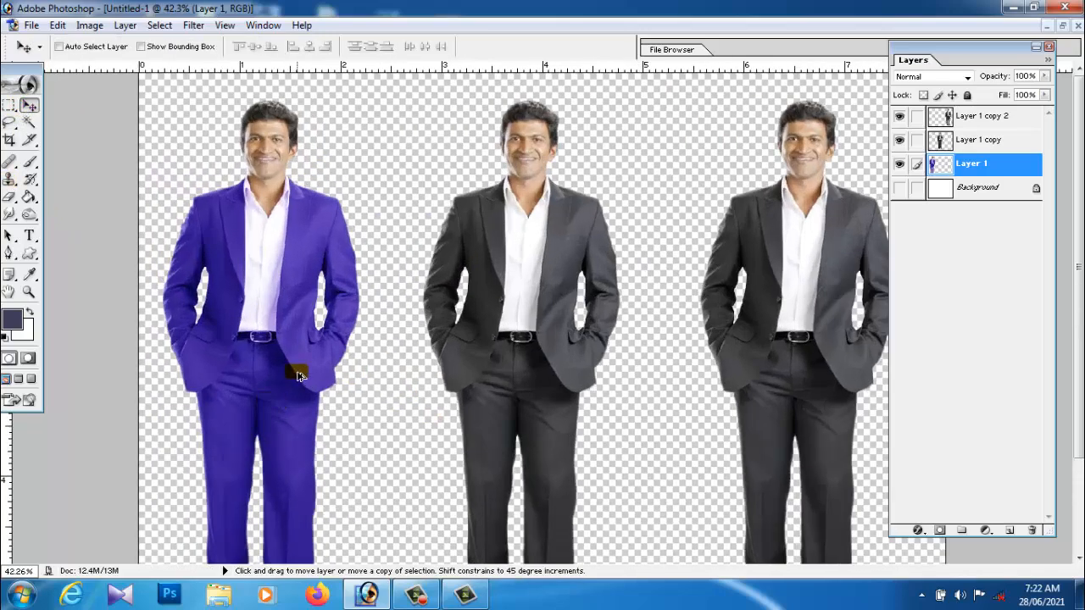
scroll(322, 371, "up", 1)
scroll(526, 379, "down", 3)
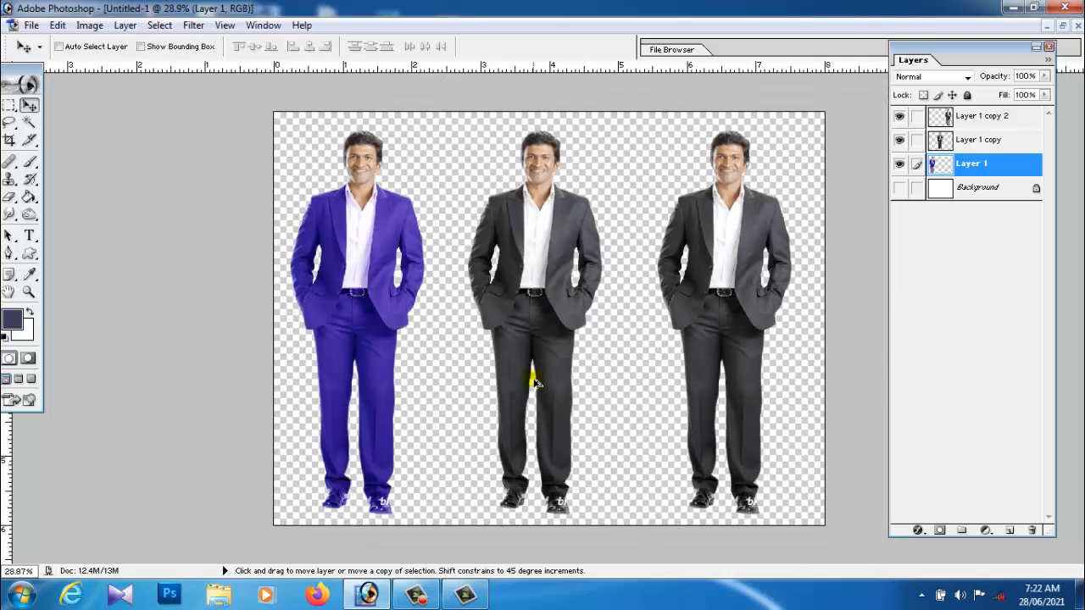
scroll(534, 383, "up", 2)
key("space")
left_click_drag(528, 381, 537, 402)
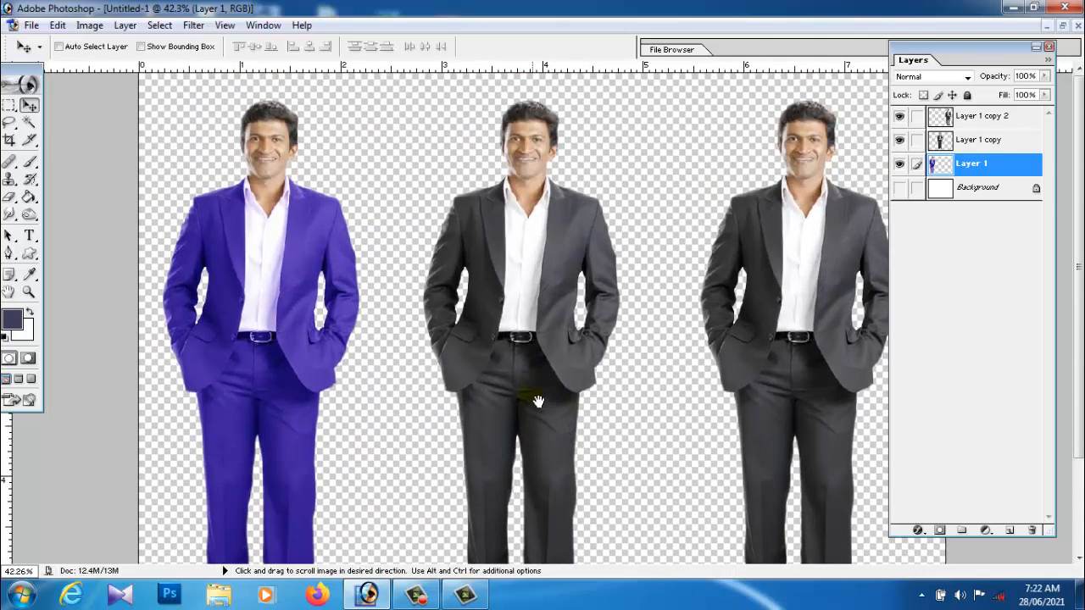
Step: Select the middle figure's head and open collar area with the Magnetic Lasso tool and invert the selection
left_click(9, 123)
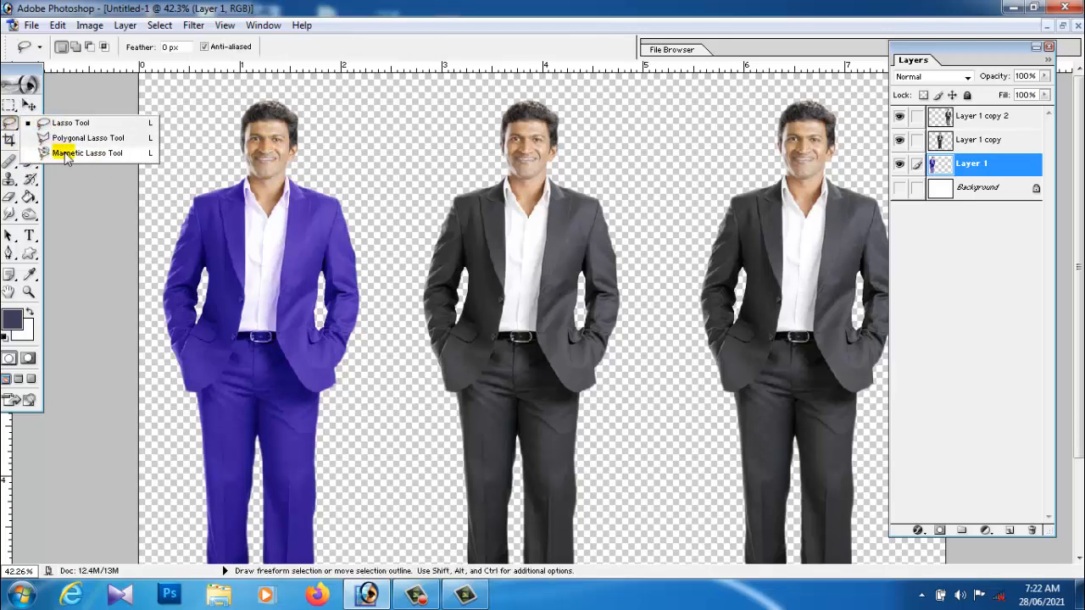
left_click(66, 154)
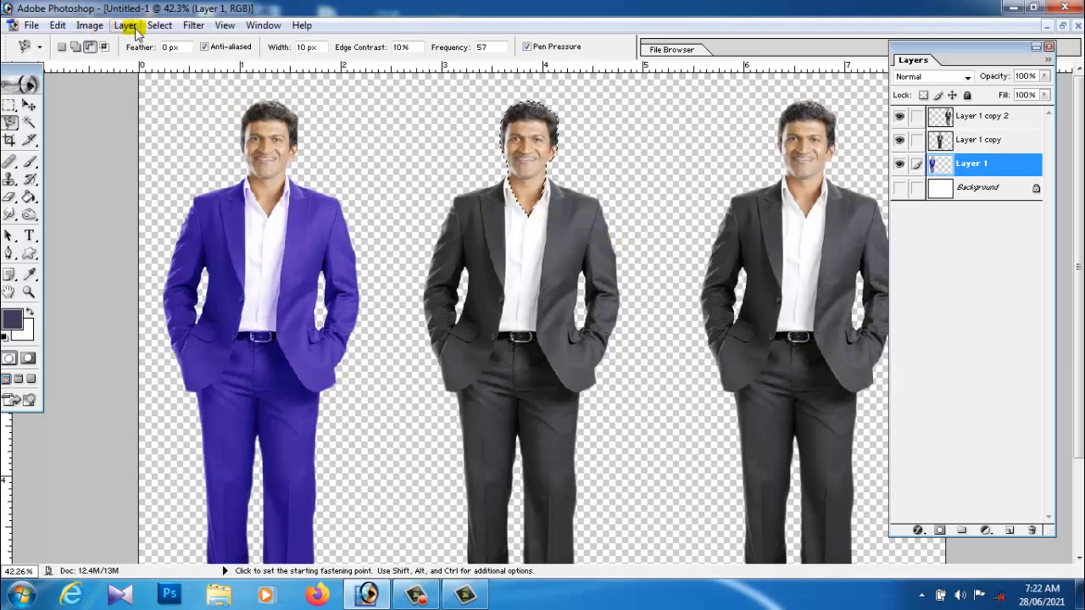
left_click(160, 26)
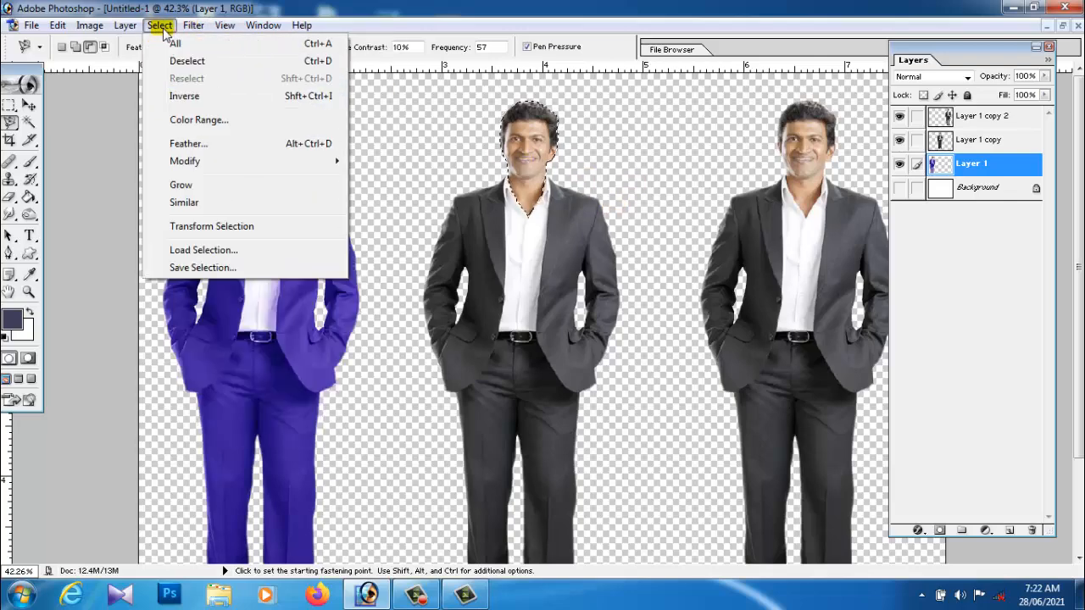
left_click(183, 95)
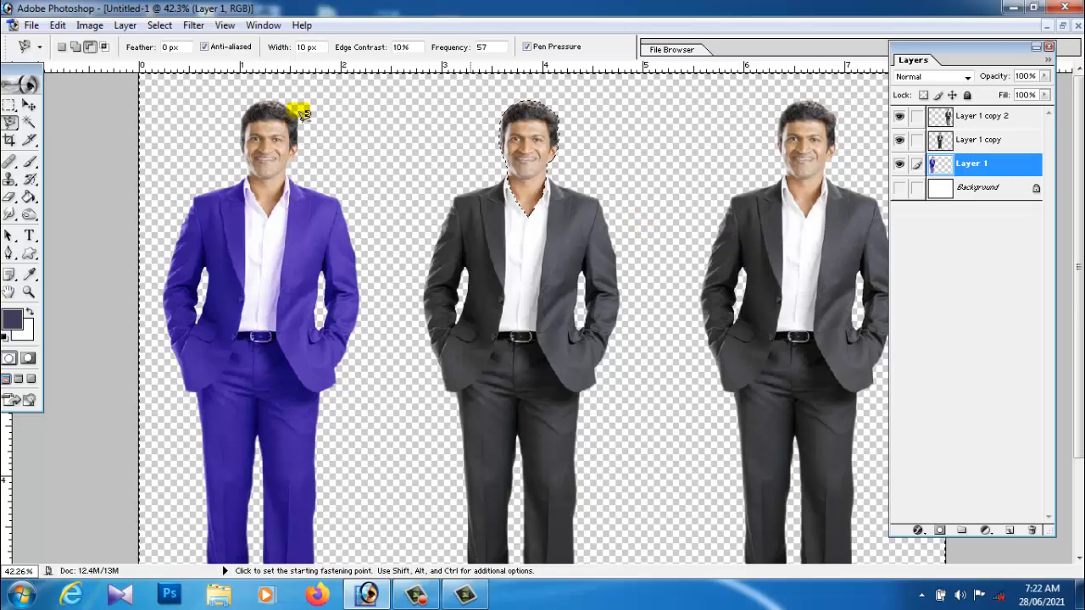
left_click(28, 103)
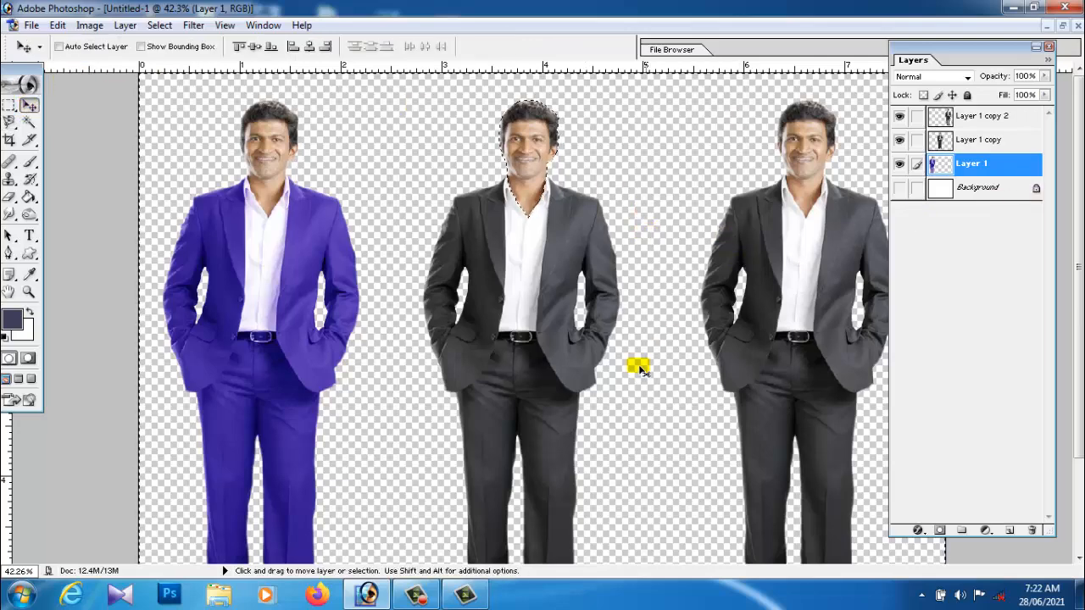
left_click_drag(618, 204, 615, 89)
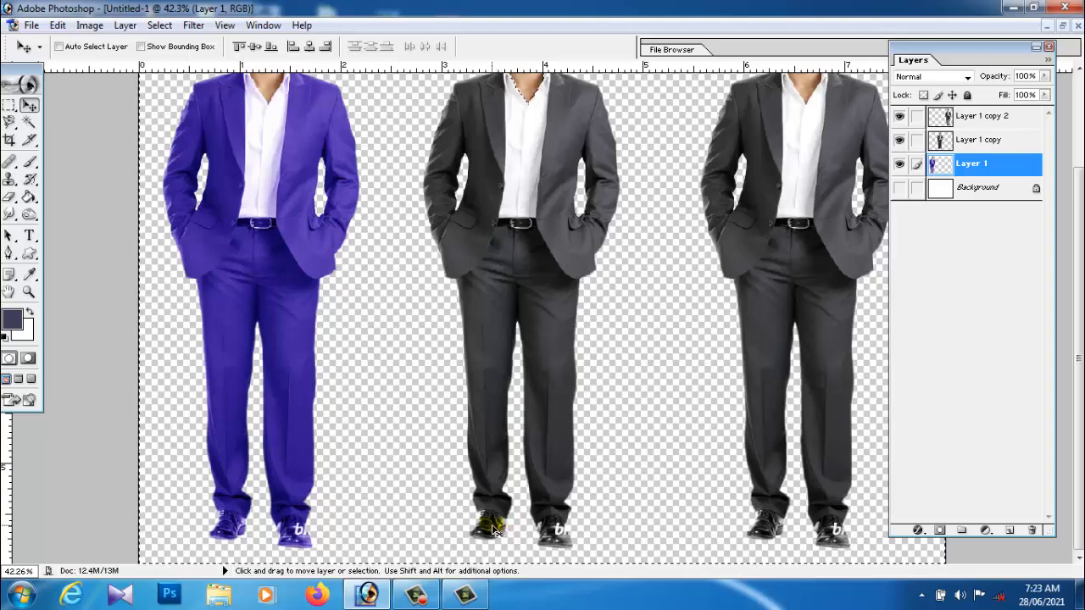
scroll(573, 442, "down", 2)
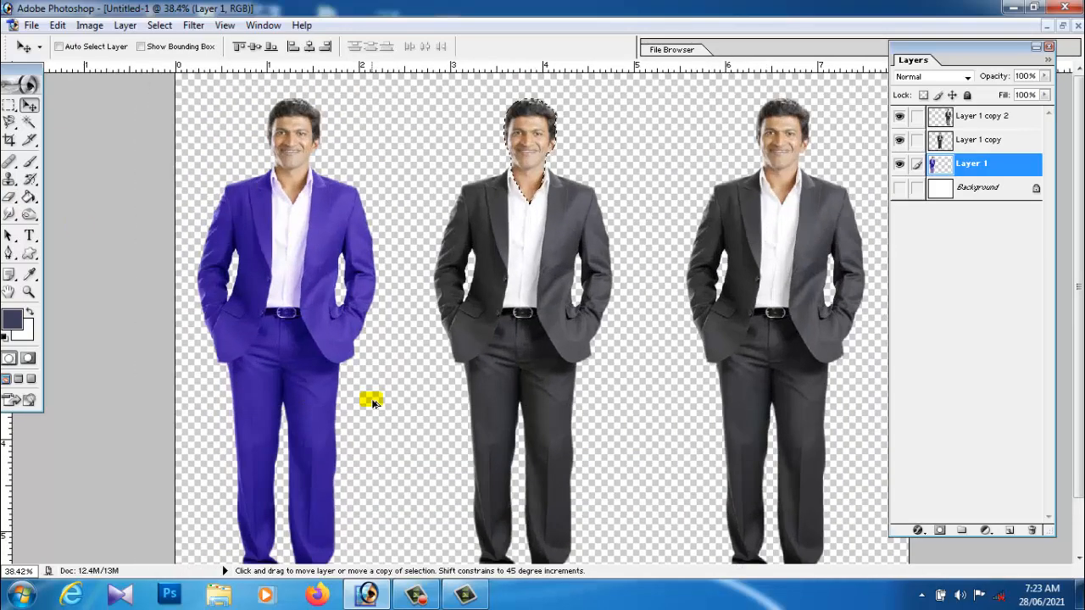
scroll(370, 398, "up", 1)
left_click(10, 123)
scroll(392, 175, "down", 2)
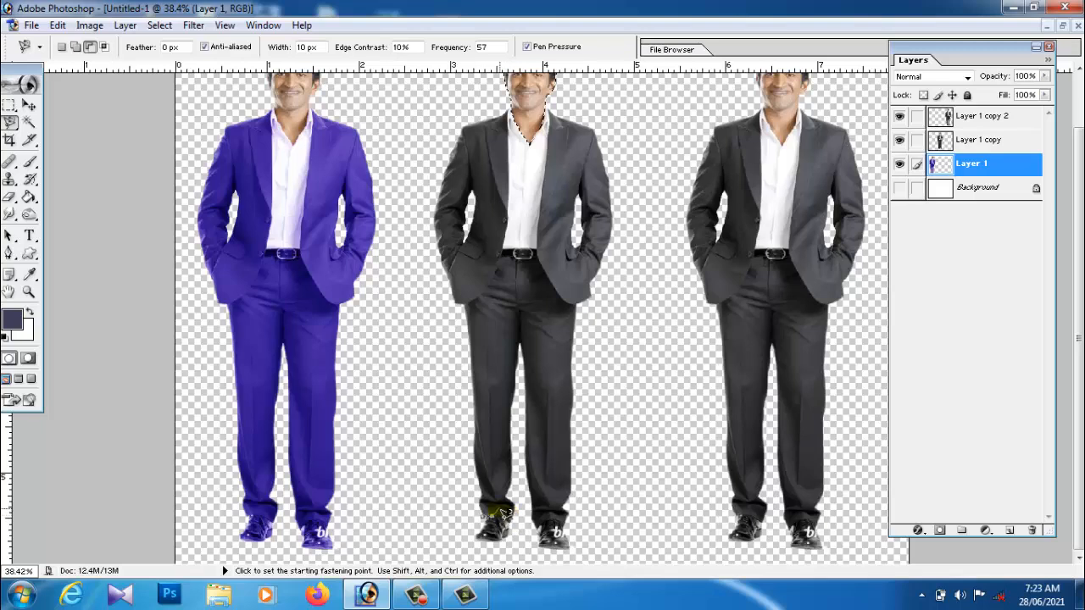
mouse_move(518, 531)
left_mouse_down()
mouse_move(462, 544)
mouse_move(470, 533)
left_mouse_up()
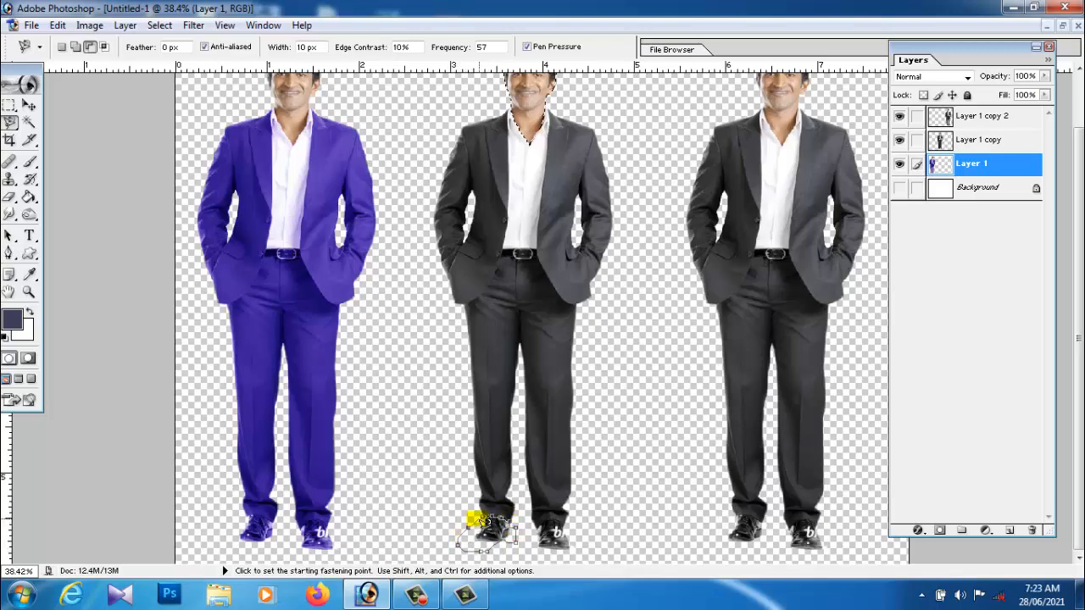
key("Escape")
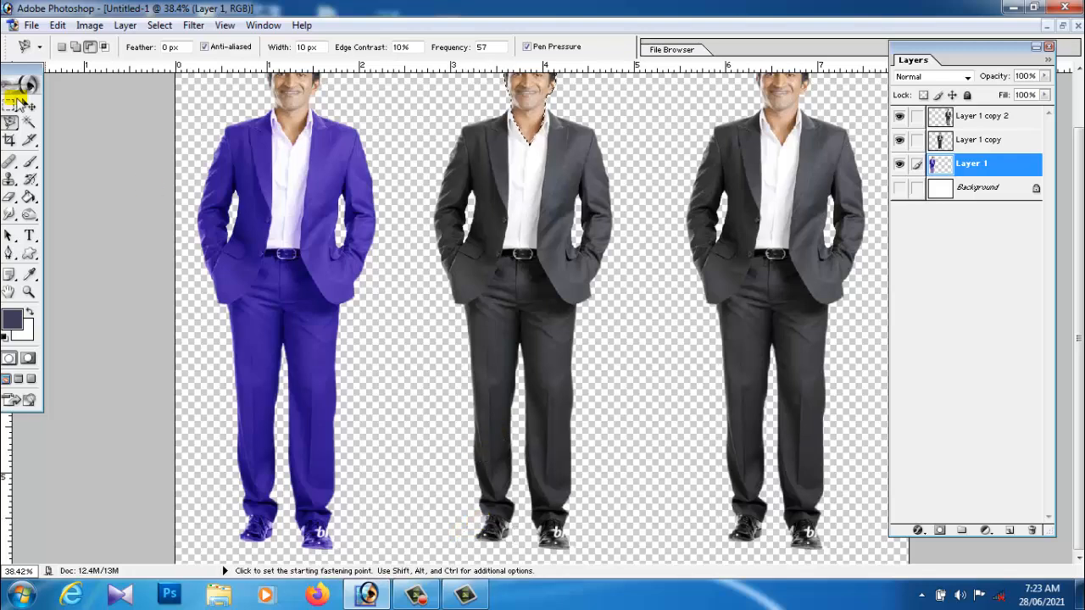
Step: Add both shoes of the middle figure to the head selection with the Magnetic Lasso tool in add mode
left_click(76, 47)
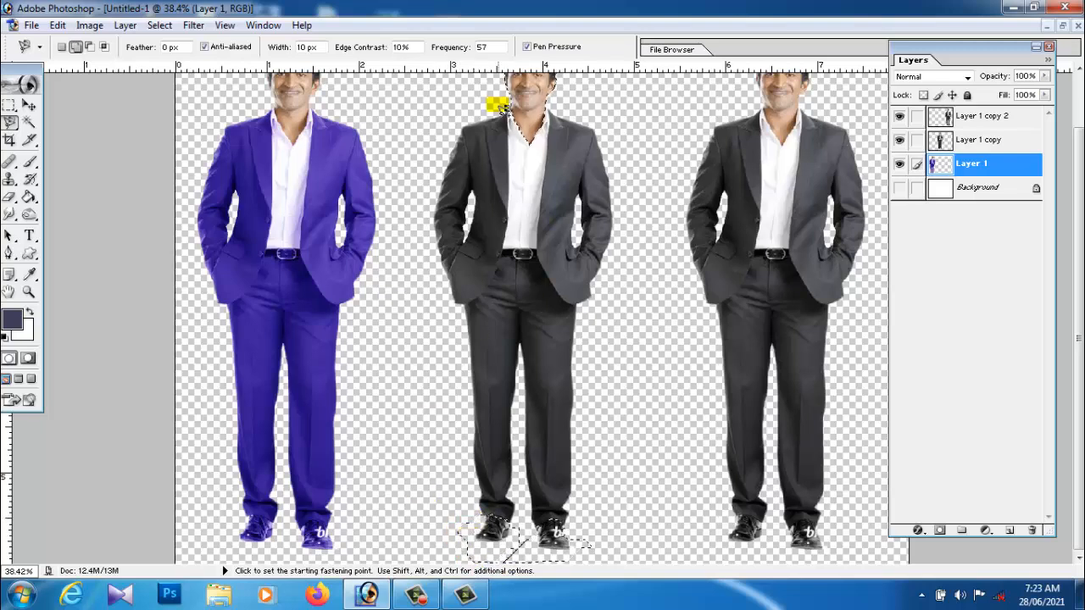
scroll(618, 343, "up", 3)
scroll(612, 305, "down", 3)
scroll(546, 176, "up", 3)
scroll(630, 366, "down", 3)
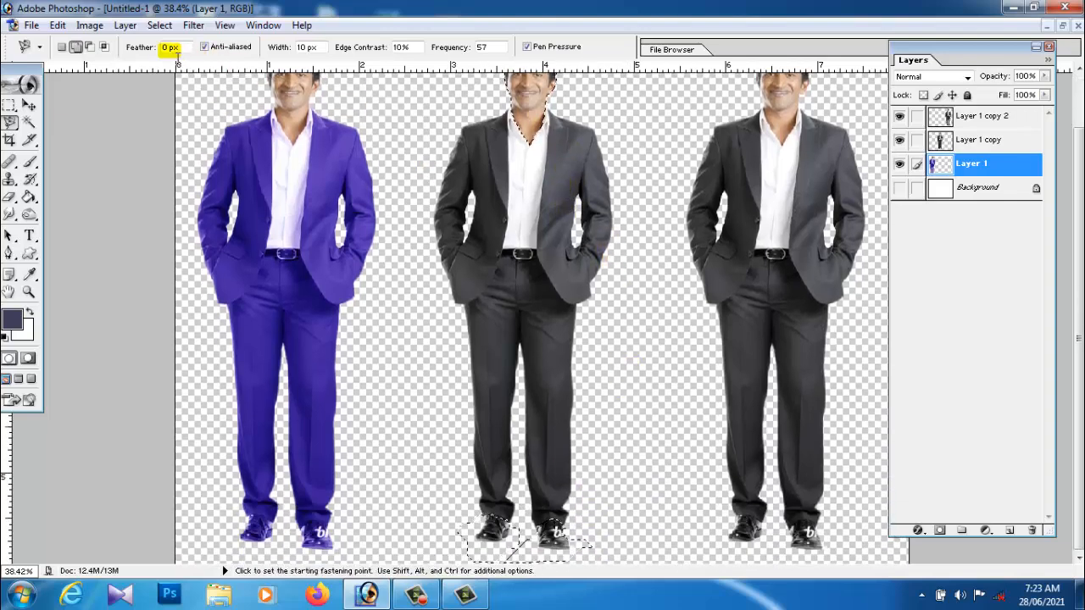
Step: Feather the combined head and shoe selection of the middle figure
left_click(159, 26)
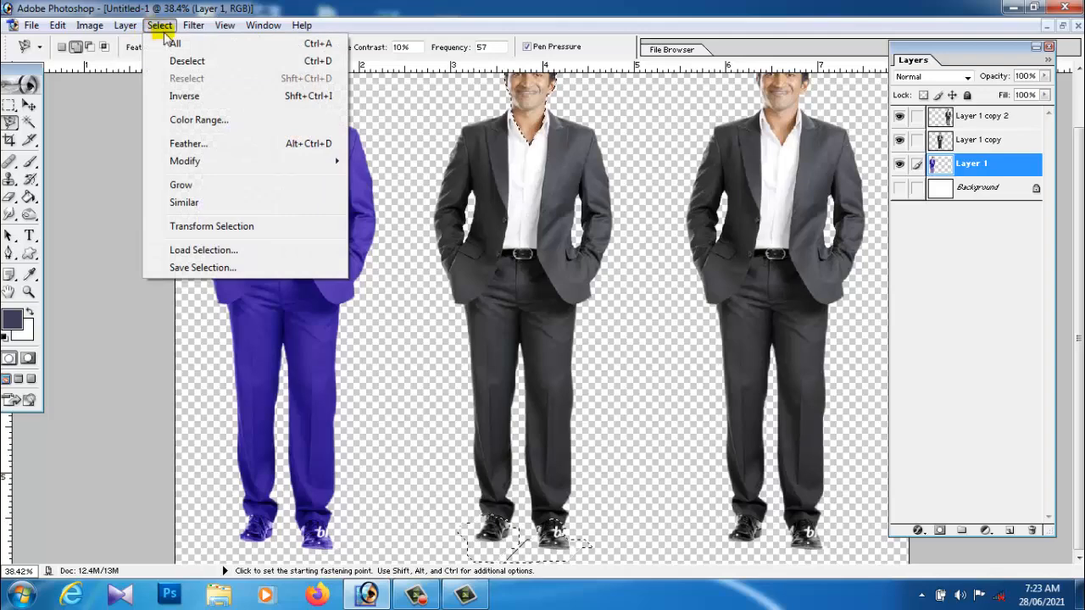
left_click(189, 144)
left_click(614, 294)
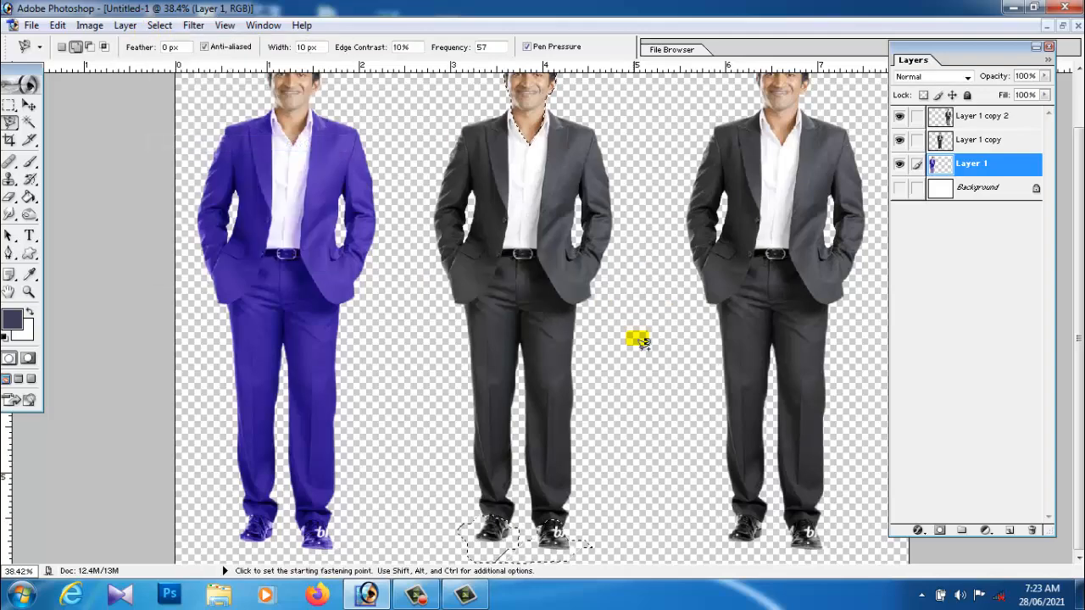
Step: Try to apply Variations to the selected area on Layer 1, and make Layer 1 copy the active layer
left_click(90, 27)
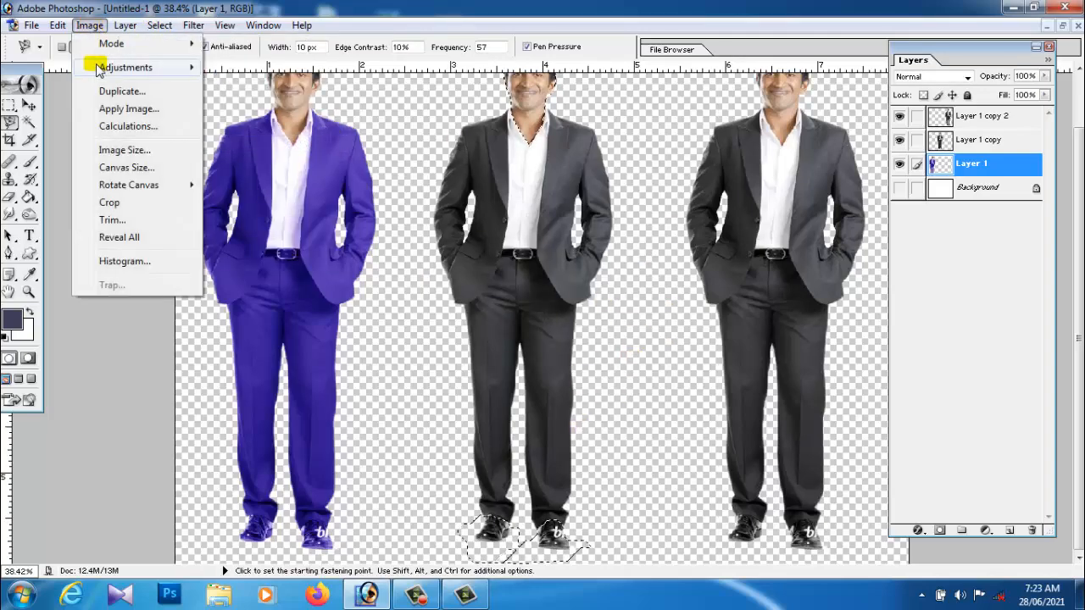
mouse_move(110, 67)
left_click(269, 380)
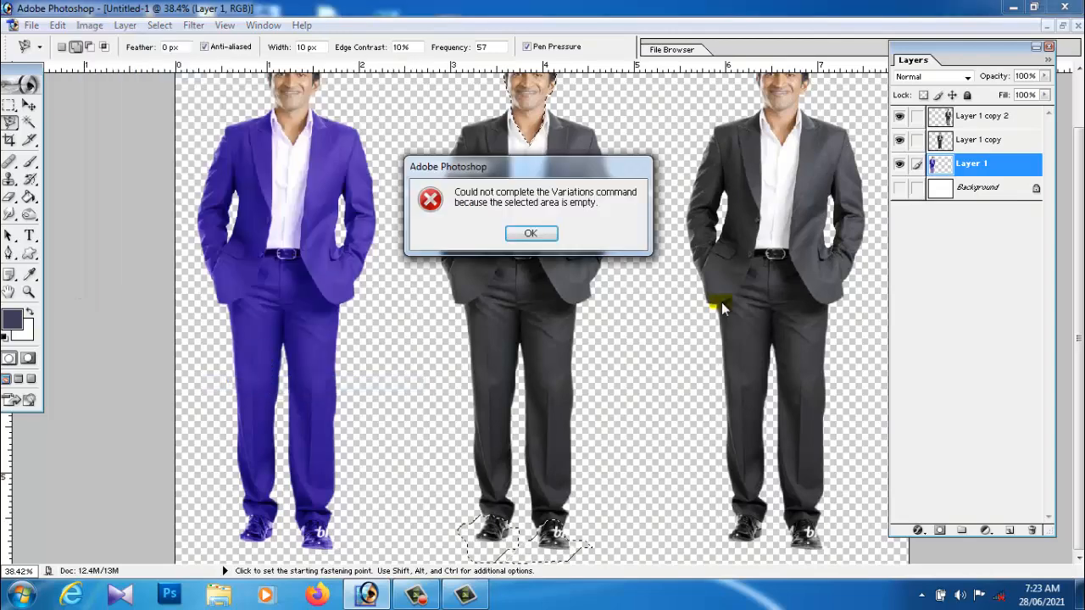
left_click(553, 238)
left_click(975, 140)
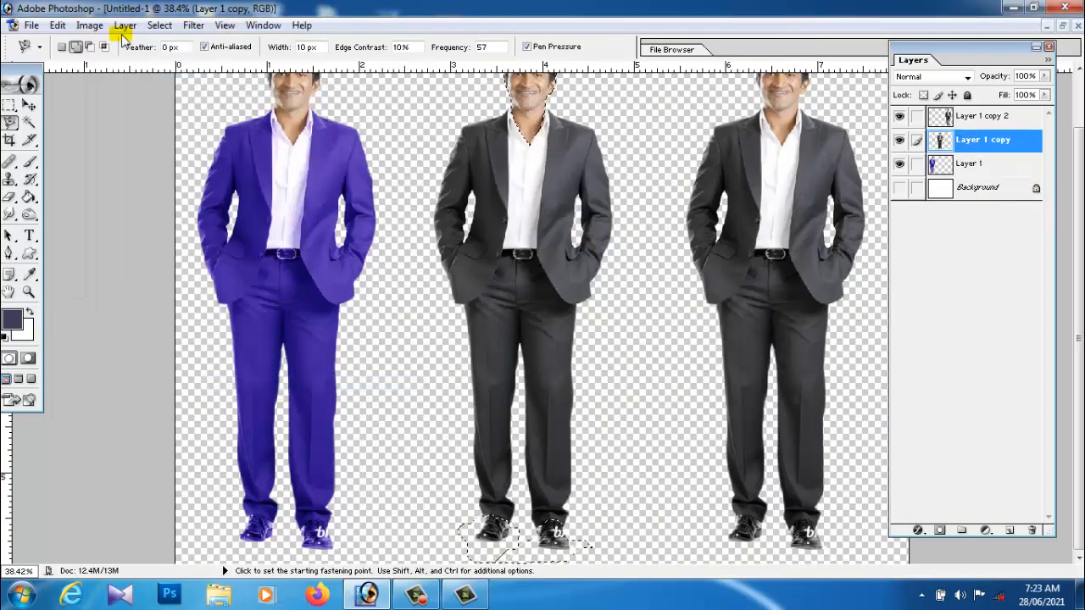
left_click(90, 25)
mouse_move(108, 70)
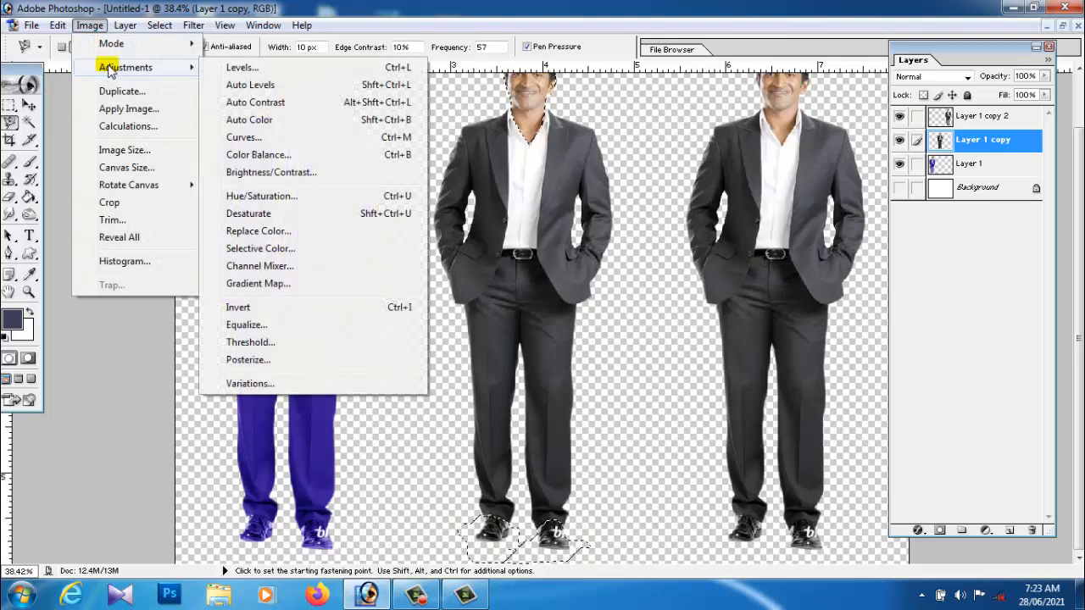
left_click(273, 383)
left_click_drag(524, 17, 762, 62)
left_click(858, 40)
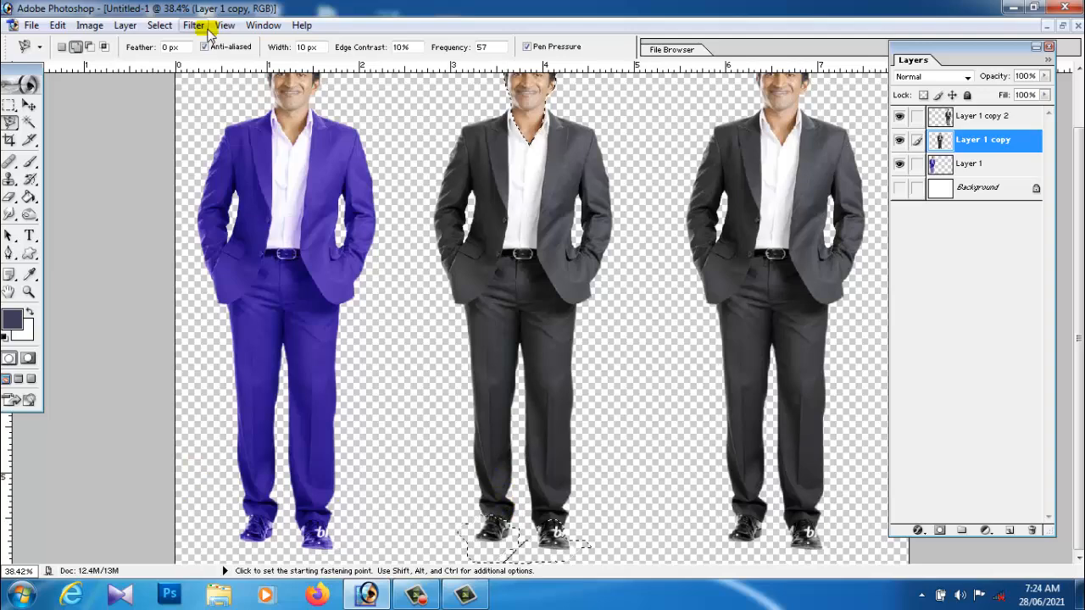
Step: Invert the head and shoe selection and set Variations to adjust the midtones of Layer 1 copy
left_click(159, 24)
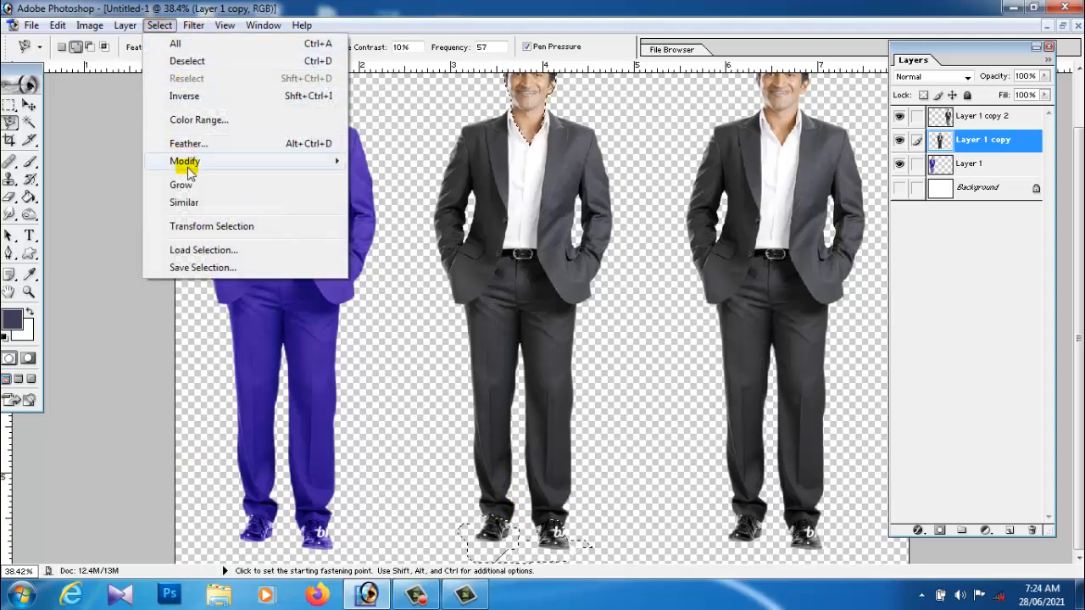
left_click(184, 96)
left_click(89, 25)
mouse_move(98, 66)
left_click(250, 383)
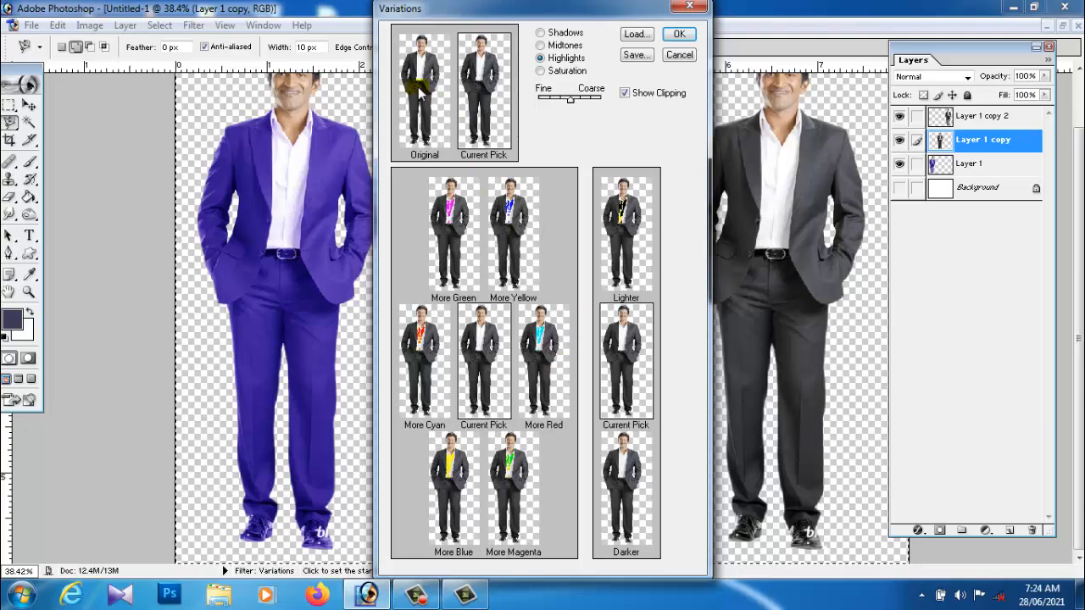
left_click(540, 46)
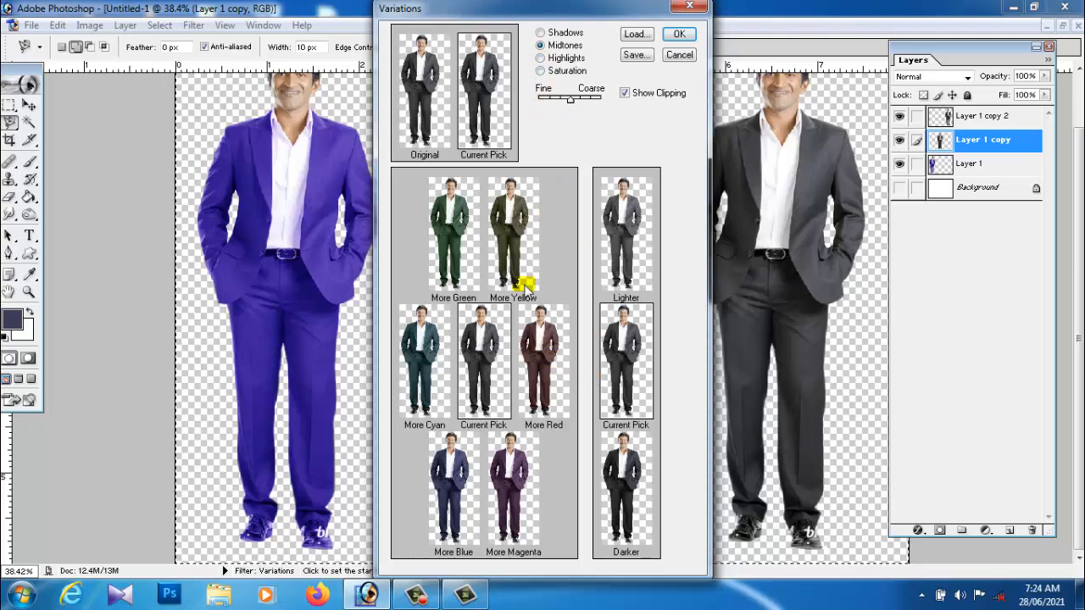
Step: Recolour the middle figure's suit orange using More Yellow, More Red, Darker and Lighter, apply the variation, and drop the selection
left_click(510, 240)
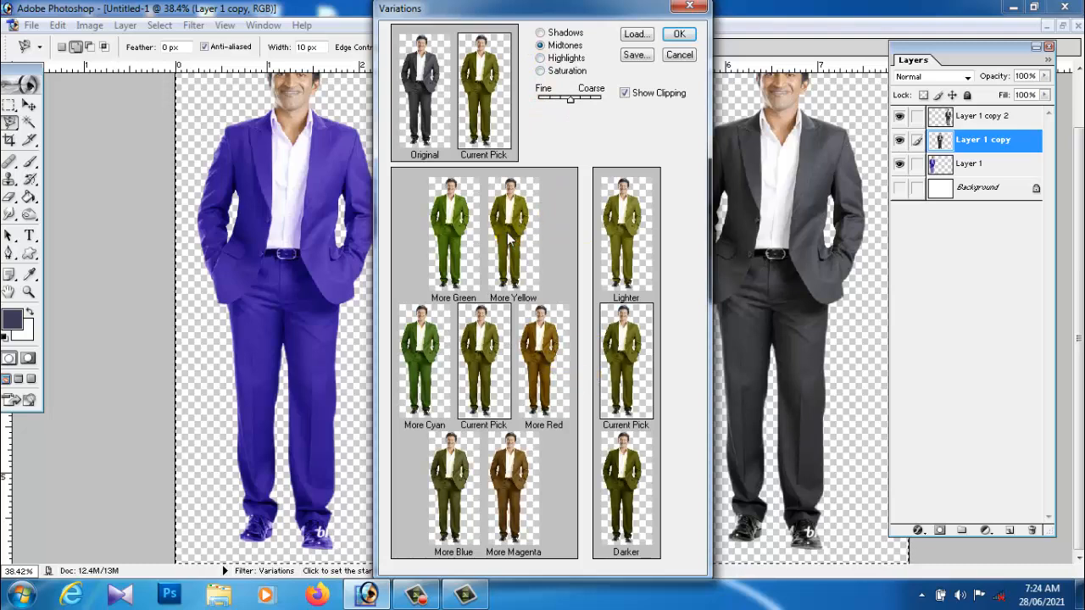
left_click(538, 386)
left_click(540, 361)
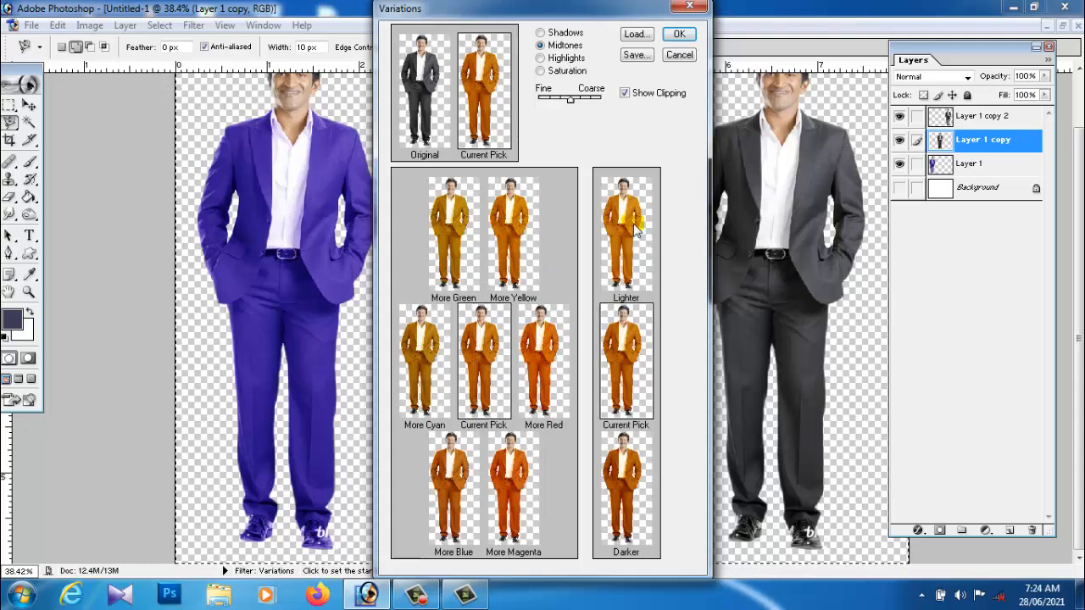
left_click(636, 453)
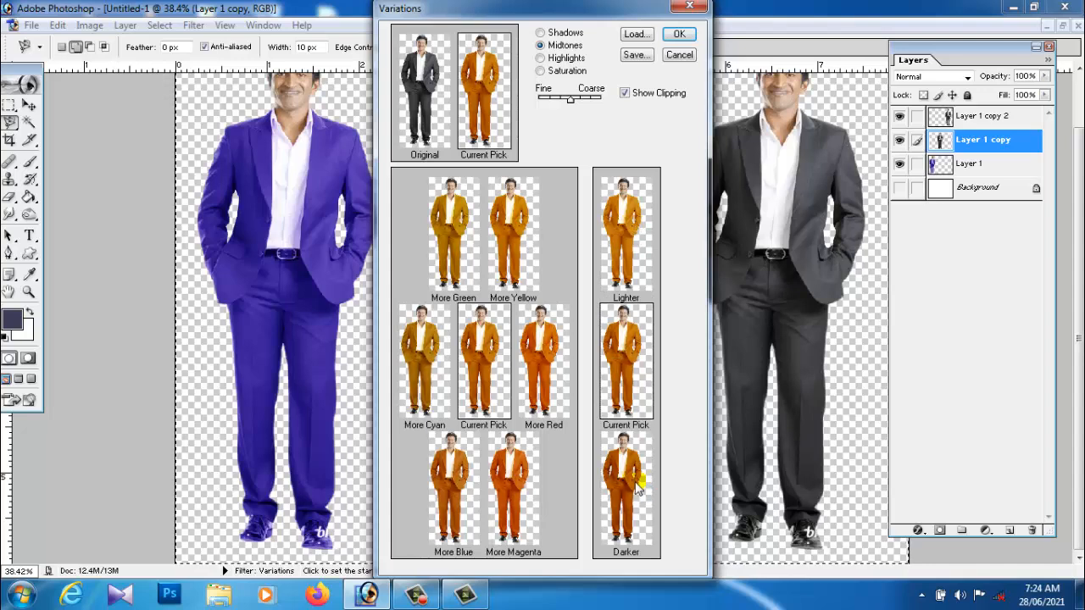
left_click(631, 258)
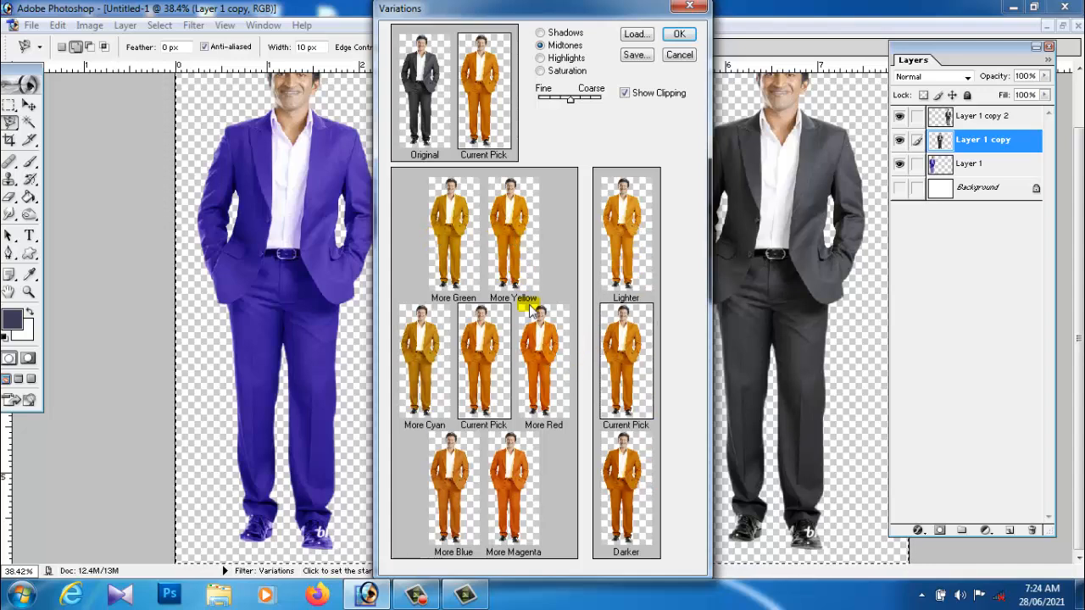
left_click(679, 34)
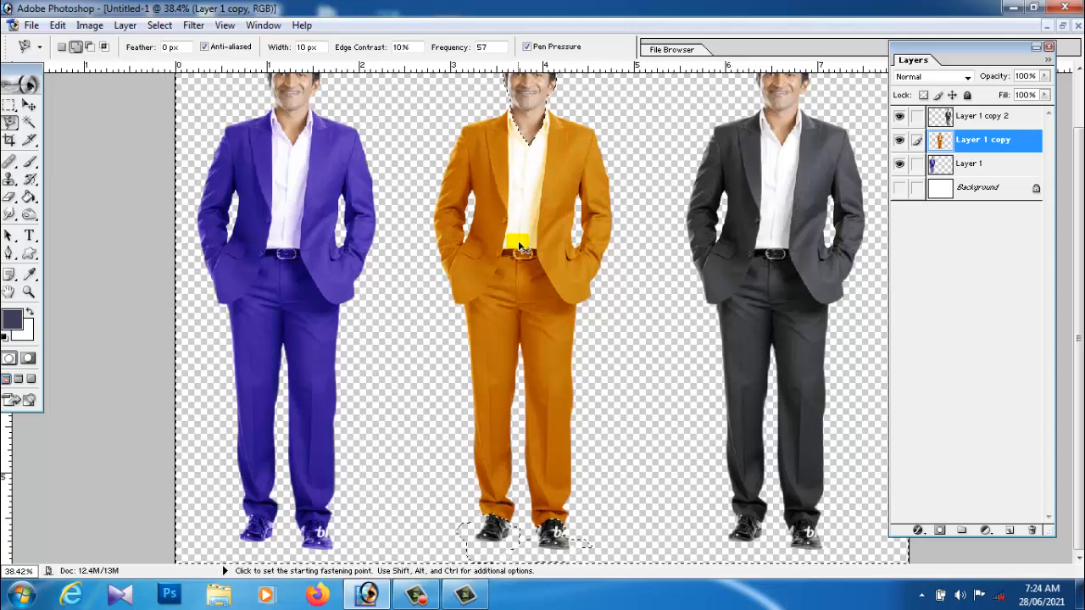
key("ctrl+d")
Step: Select the middle figure's shirt between the lapels down to the belt with the Magnetic Lasso tool
scroll(579, 387, "down", 2)
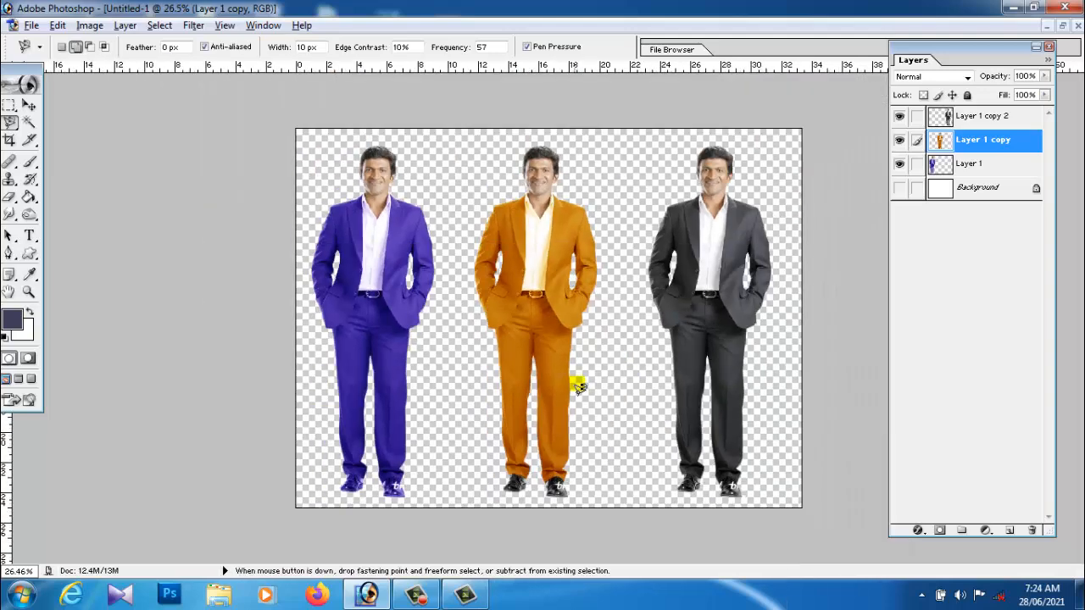
scroll(579, 388, "up", 1)
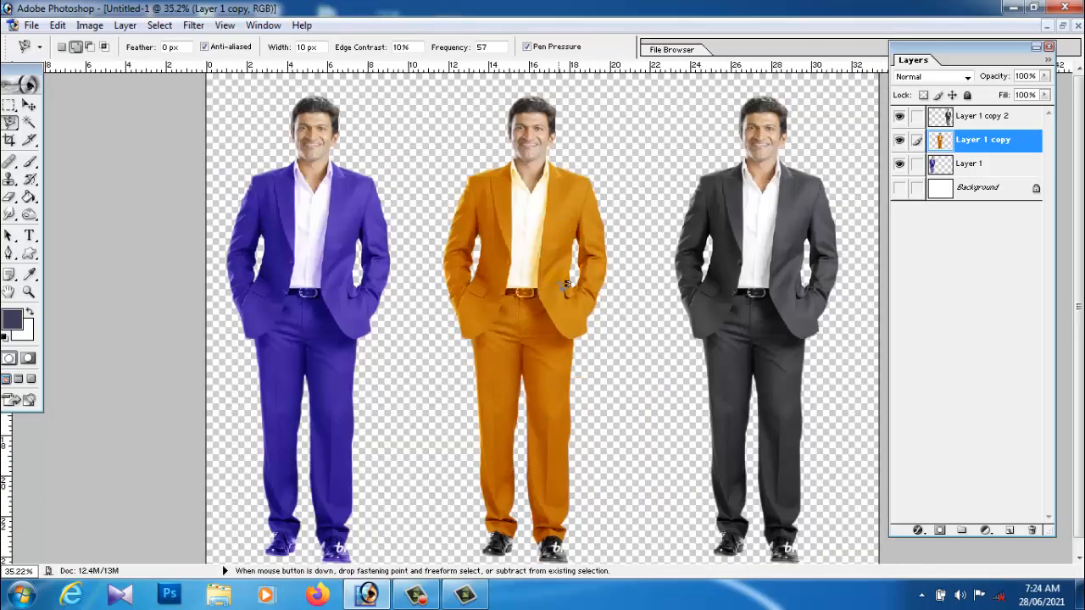
scroll(565, 285, "up", 1)
scroll(582, 247, "up", 1)
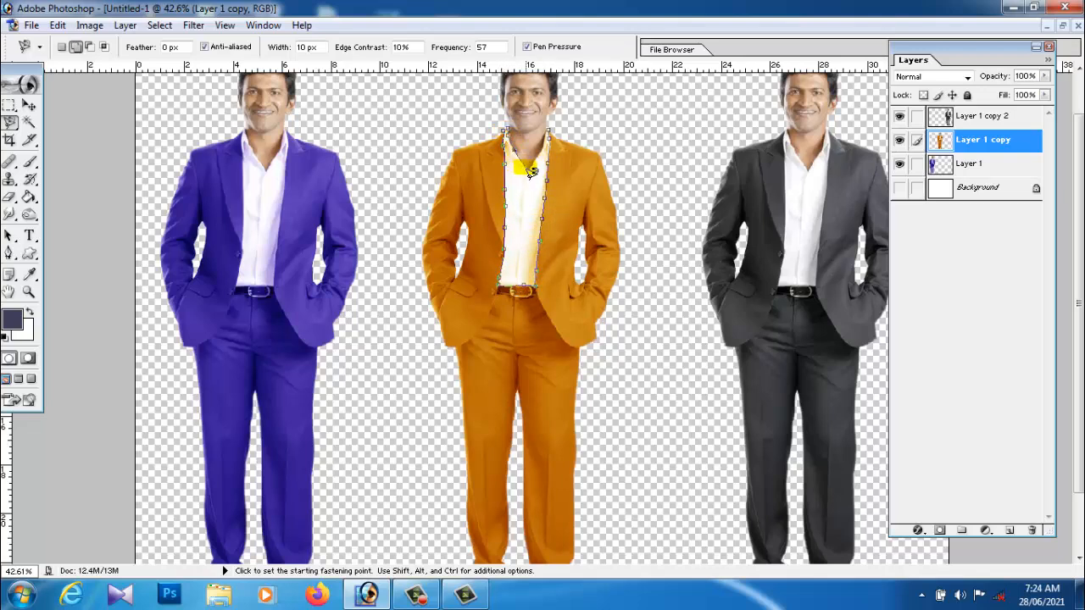
left_click(551, 131)
Step: Set the selected shirt's Saturation to -100 with Hue/Saturation and drop the selection
left_click(89, 25)
mouse_move(110, 66)
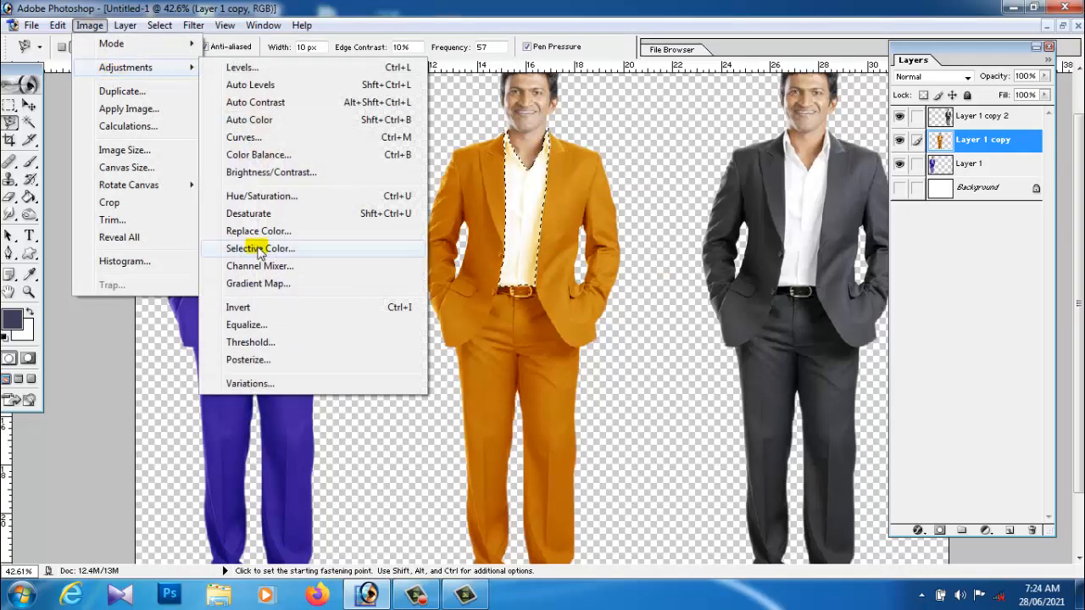
left_click(246, 195)
left_click_drag(859, 282, 754, 315)
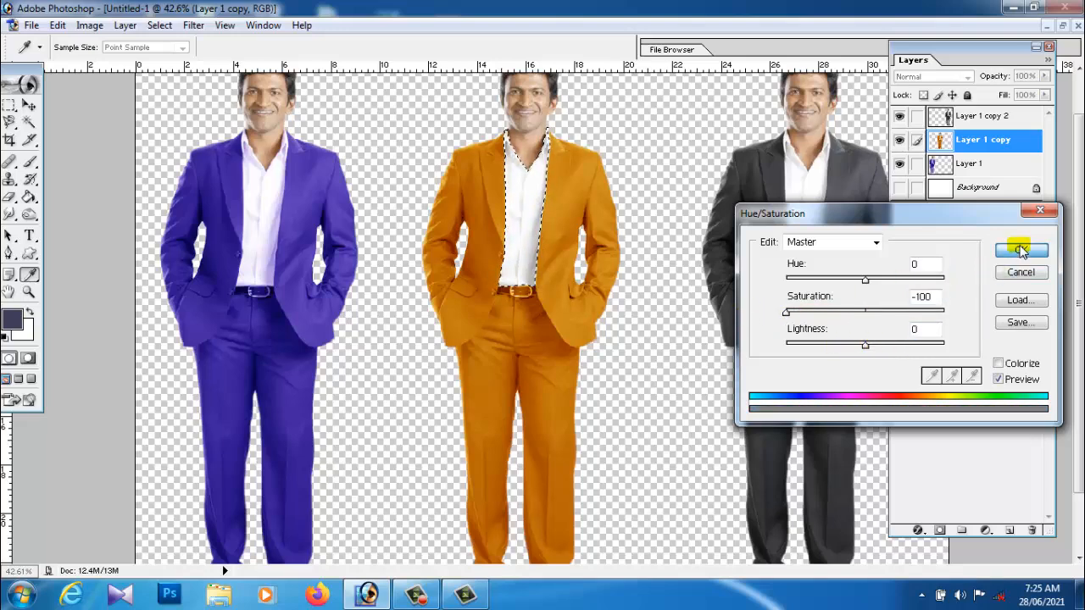
left_click(1020, 249)
key("ctrl+d")
key("ctrl+0")
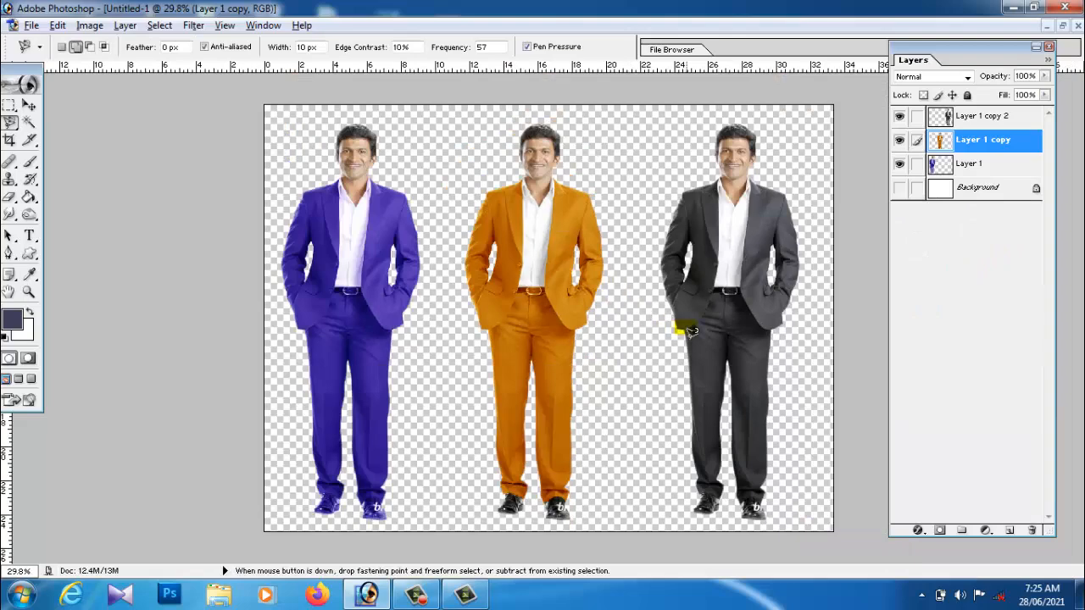
key("ctrl+minus")
left_click(29, 105)
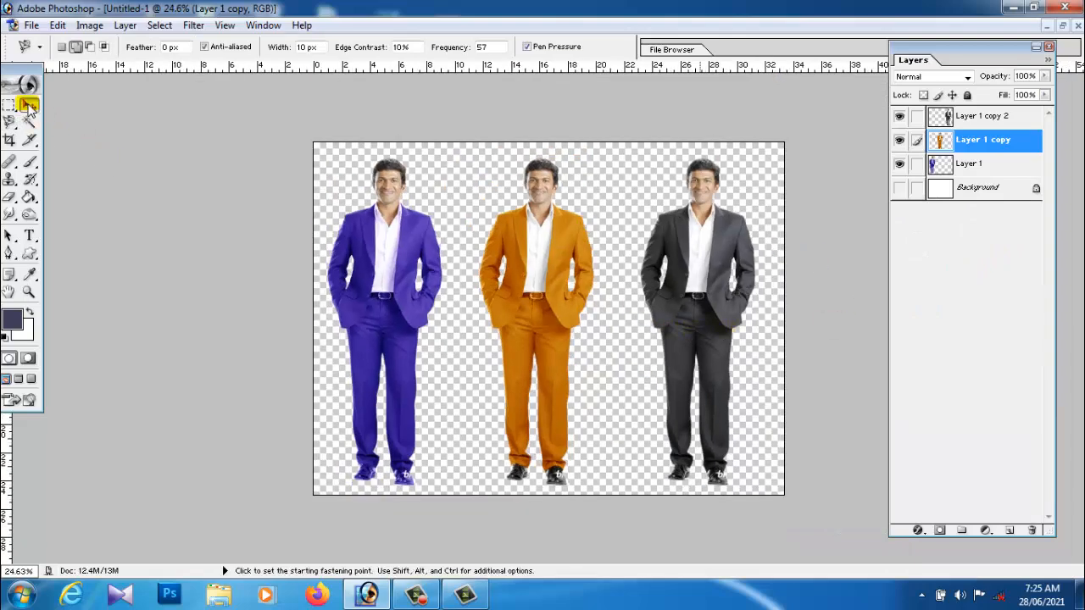
key("ctrl+0")
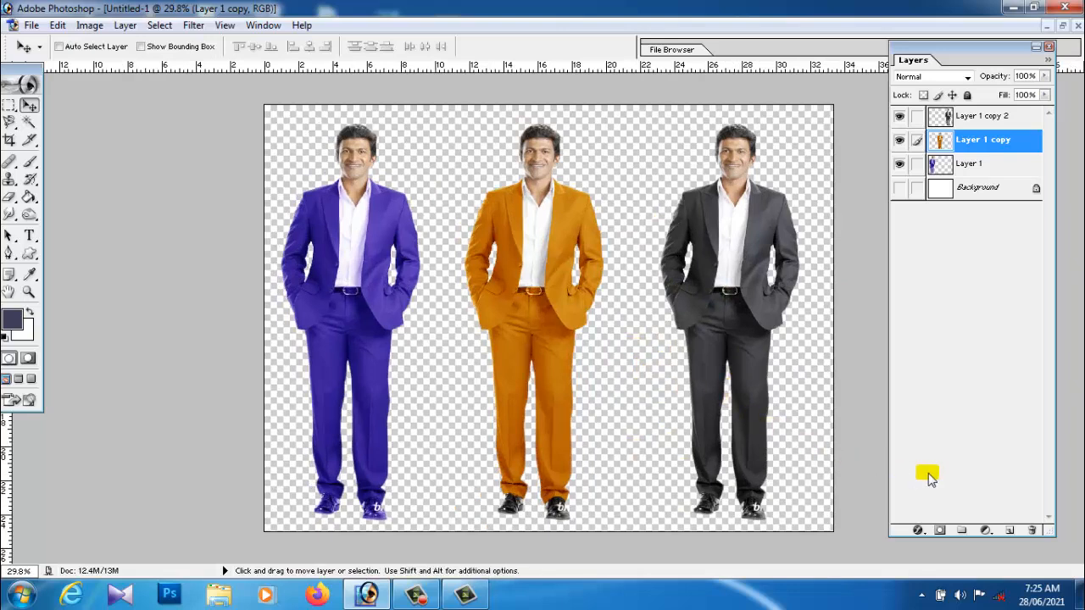
Step: Select the right figure's head and open collar area with the Magnetic Lasso tool
left_click(9, 122)
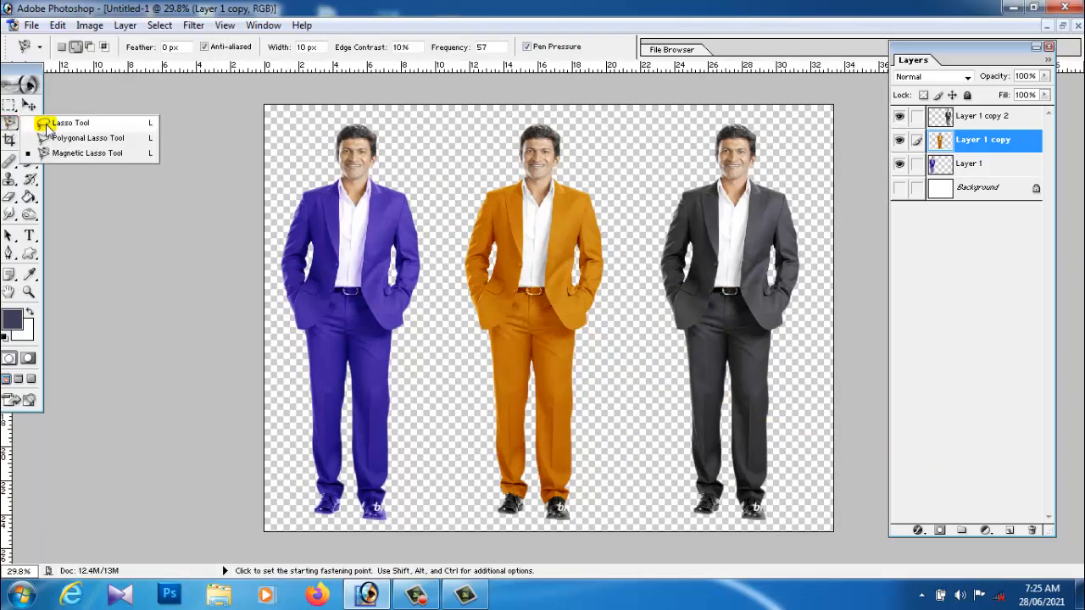
left_click(61, 156)
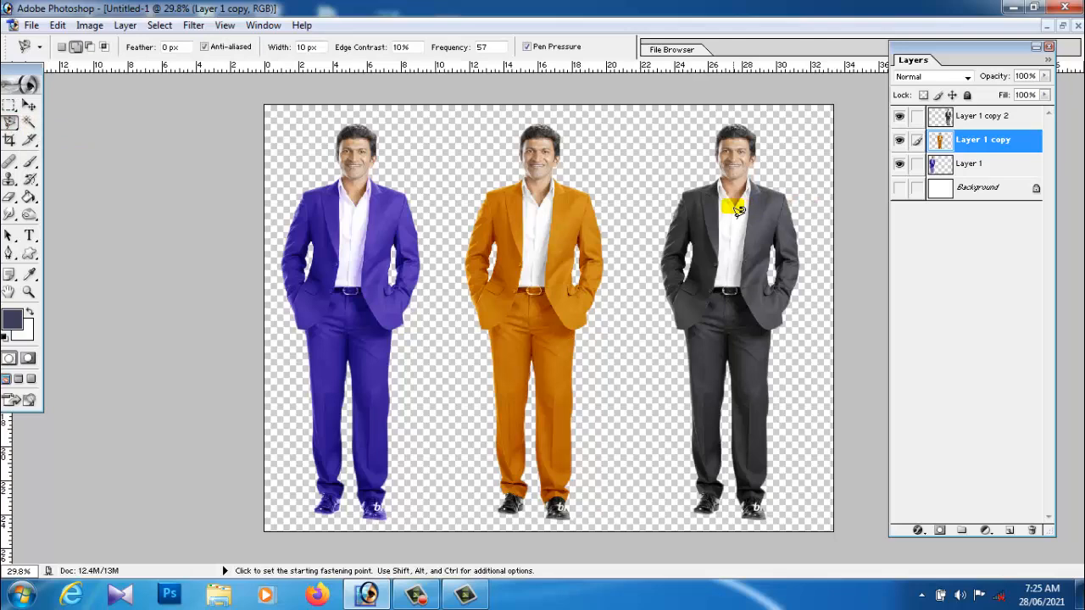
left_click(764, 171)
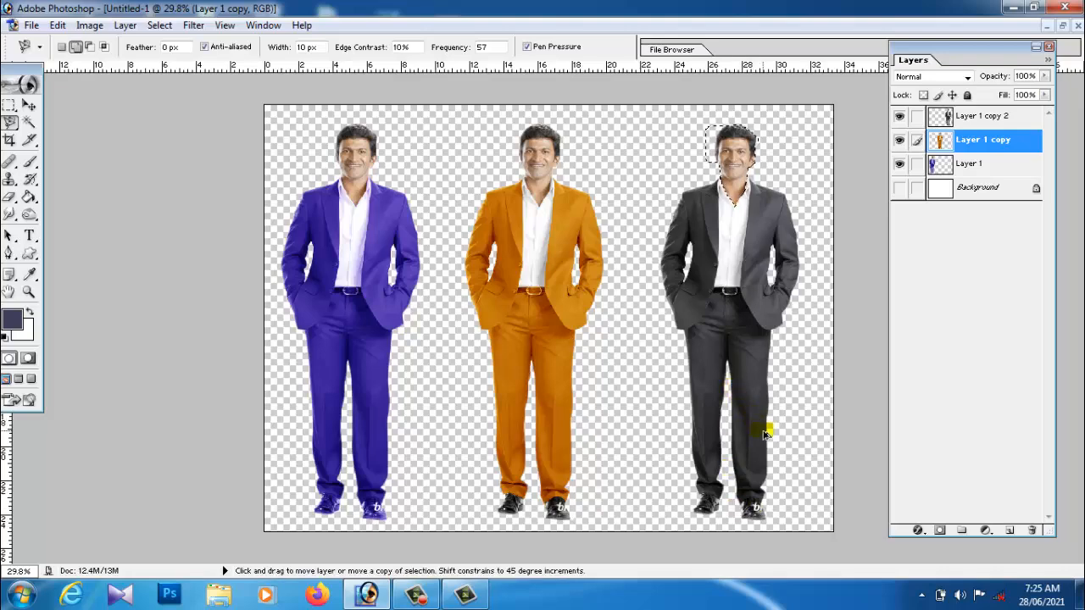
Step: Add both of the right figure's shoes to the head selection with the Magnetic Lasso tool
key("ctrl+plus")
scroll(720, 444, "up", 5)
scroll(700, 350, "down", 3)
left_click_drag(1000, 52, 390, 56)
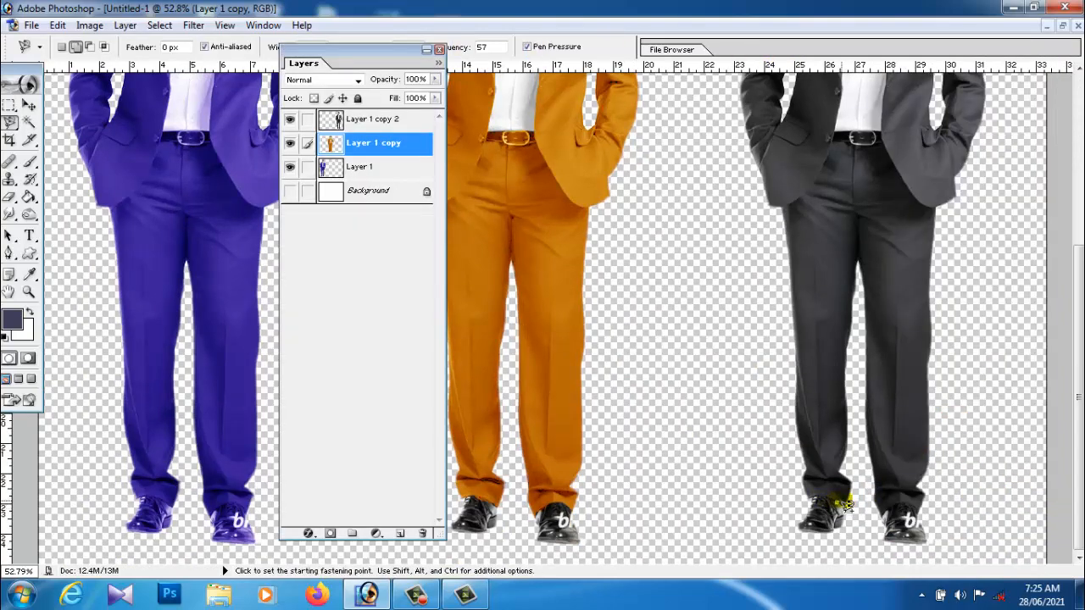
mouse_move(803, 498)
left_mouse_down()
mouse_move(780, 534)
mouse_move(808, 555)
mouse_move(956, 560)
mouse_move(941, 525)
left_mouse_up()
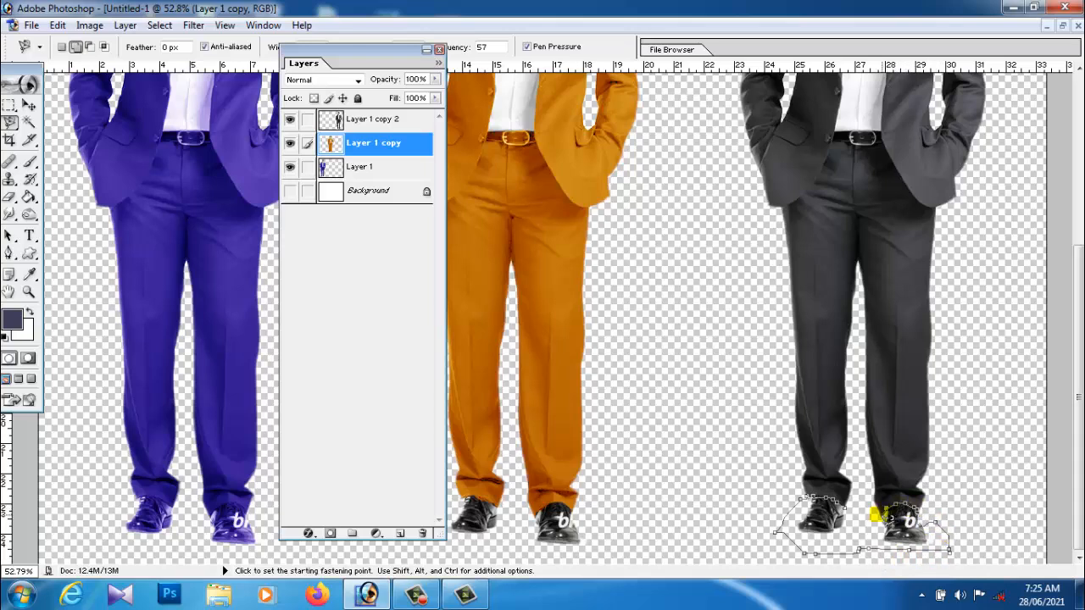
double_click(849, 511)
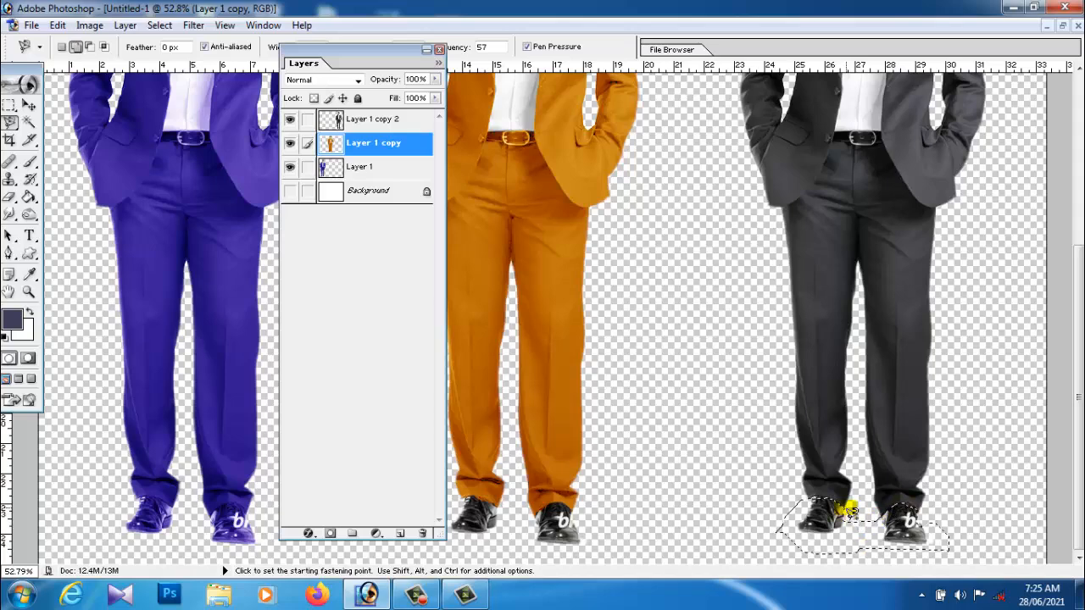
key("ctrl+minus")
key("ctrl+minus")
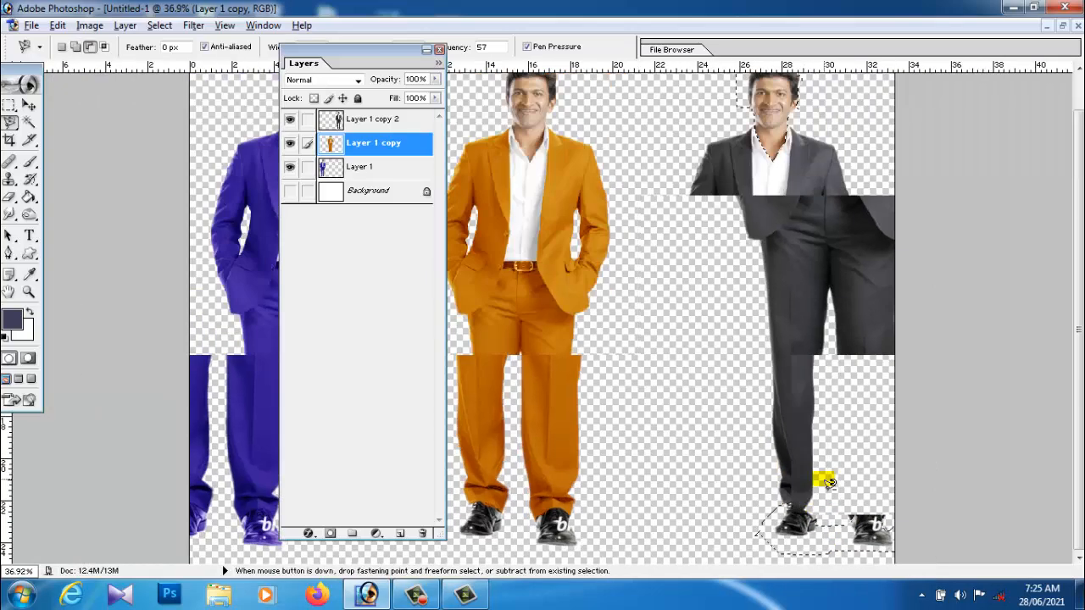
left_click(693, 200)
double_click(722, 217)
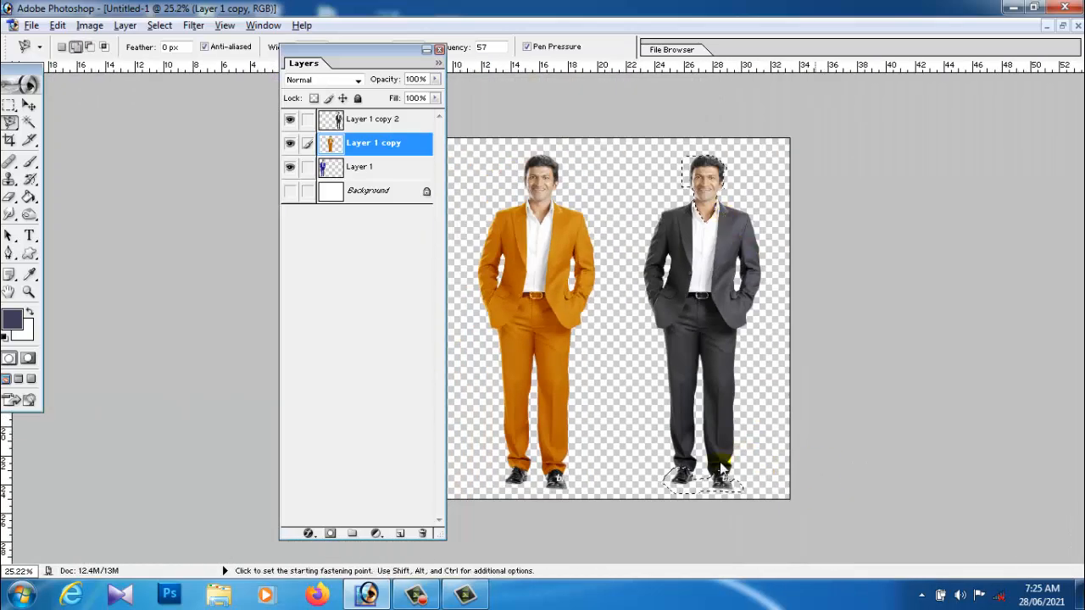
Step: Feather the selection around the right figure's head and shoes, and invert it
left_click(159, 25)
left_click(185, 143)
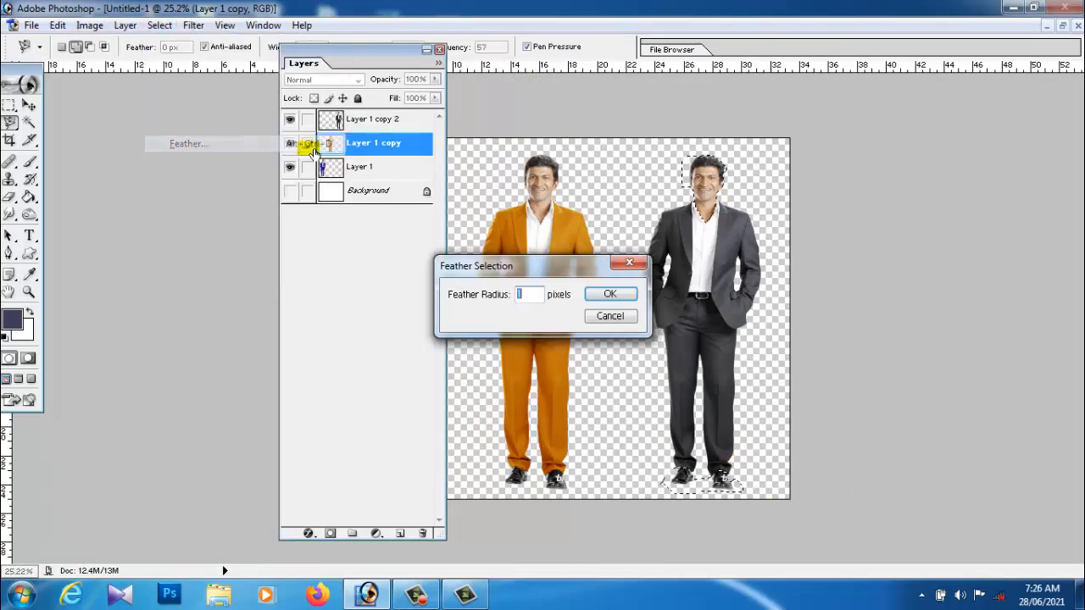
left_click(610, 294)
left_click(91, 25)
left_click(159, 26)
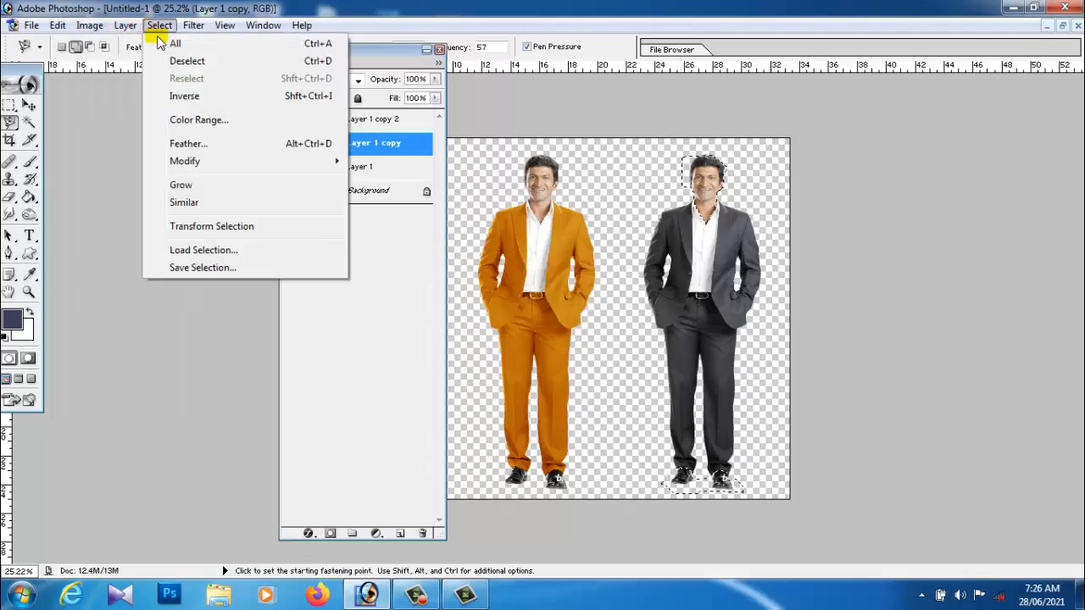
left_click(177, 96)
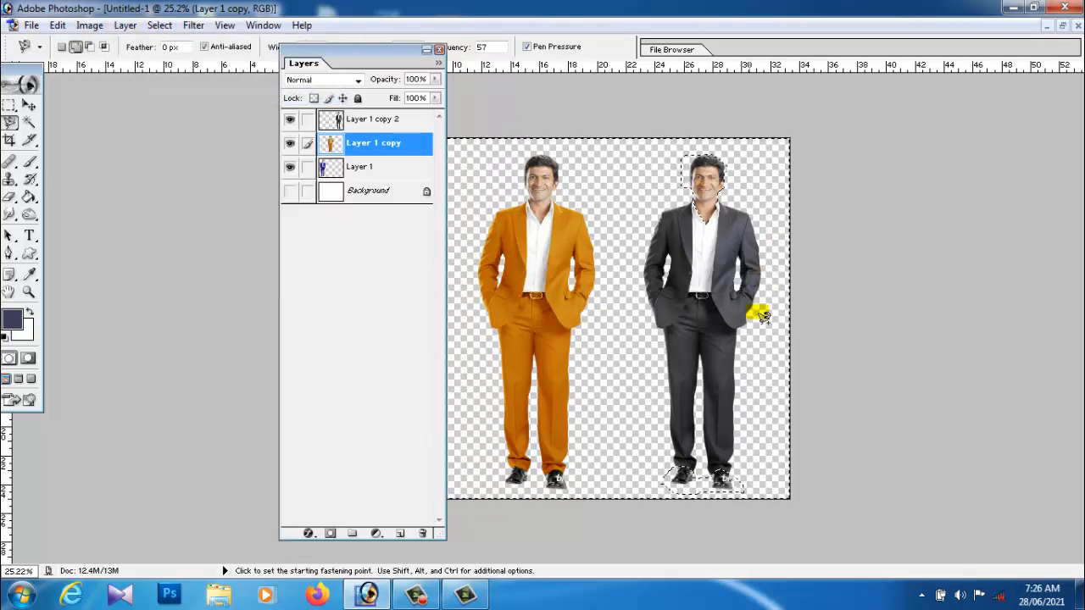
left_click(89, 25)
mouse_move(100, 67)
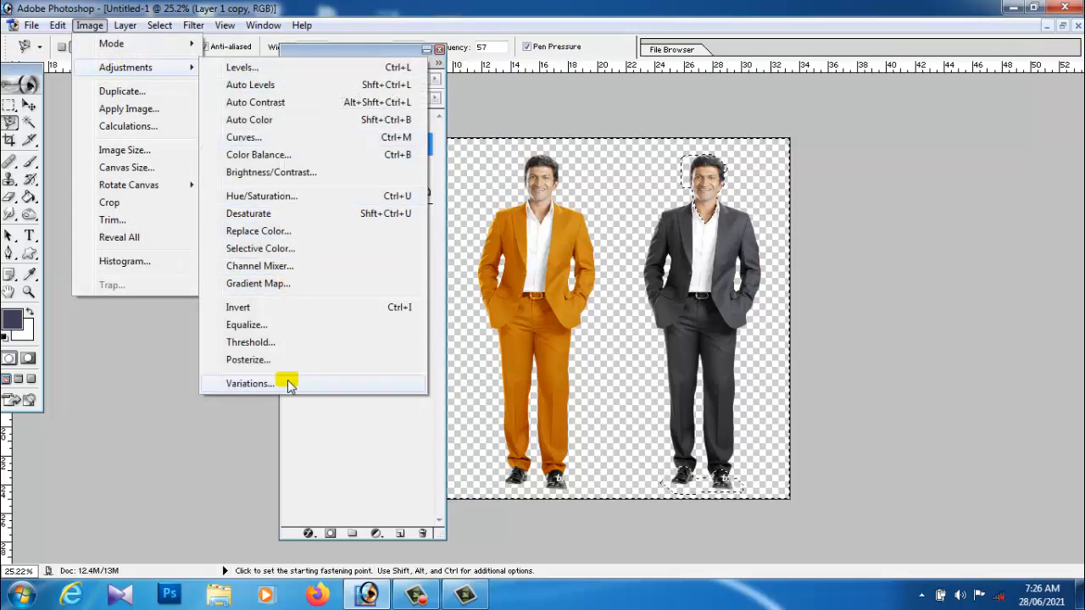
left_click(248, 383)
left_click(427, 72)
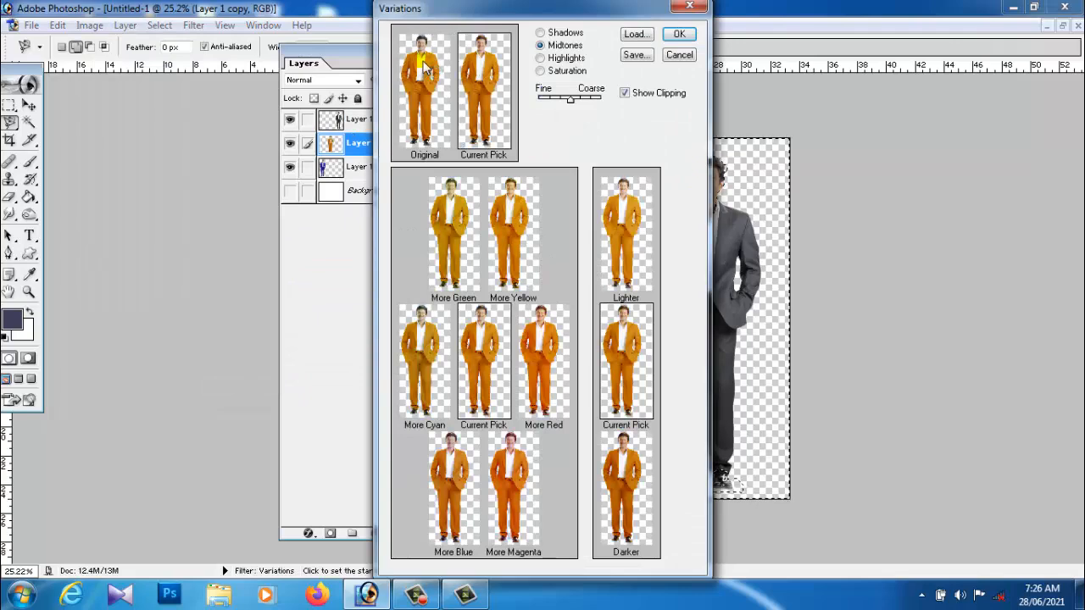
left_click(679, 34)
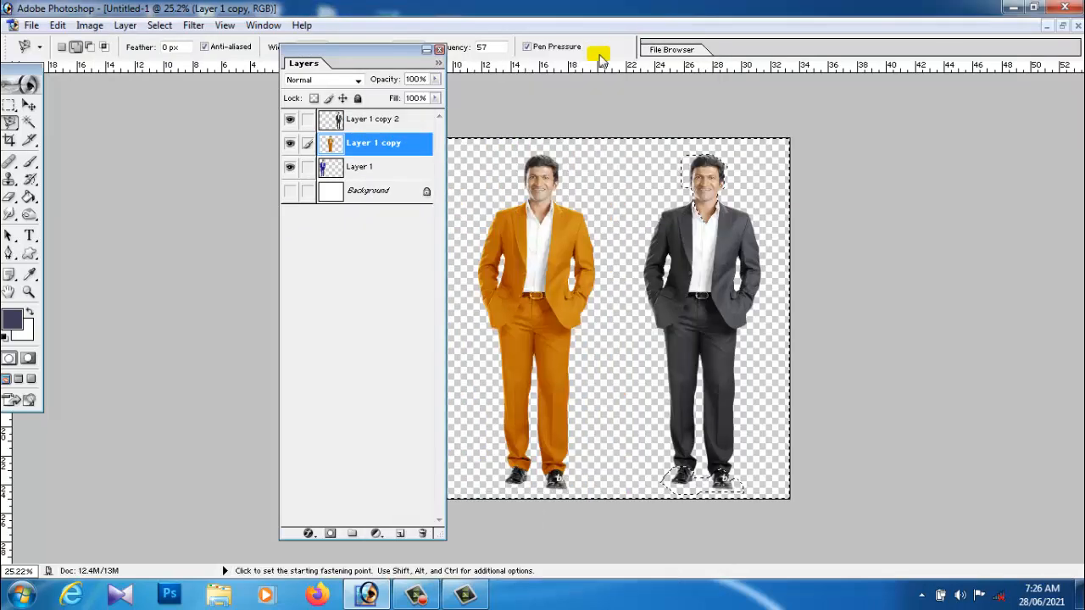
Step: Make Layer 1 copy 2 active, open Variations for it, and reset the current pick to the original
left_click(381, 125)
left_click(89, 24)
mouse_move(127, 73)
left_click(263, 390)
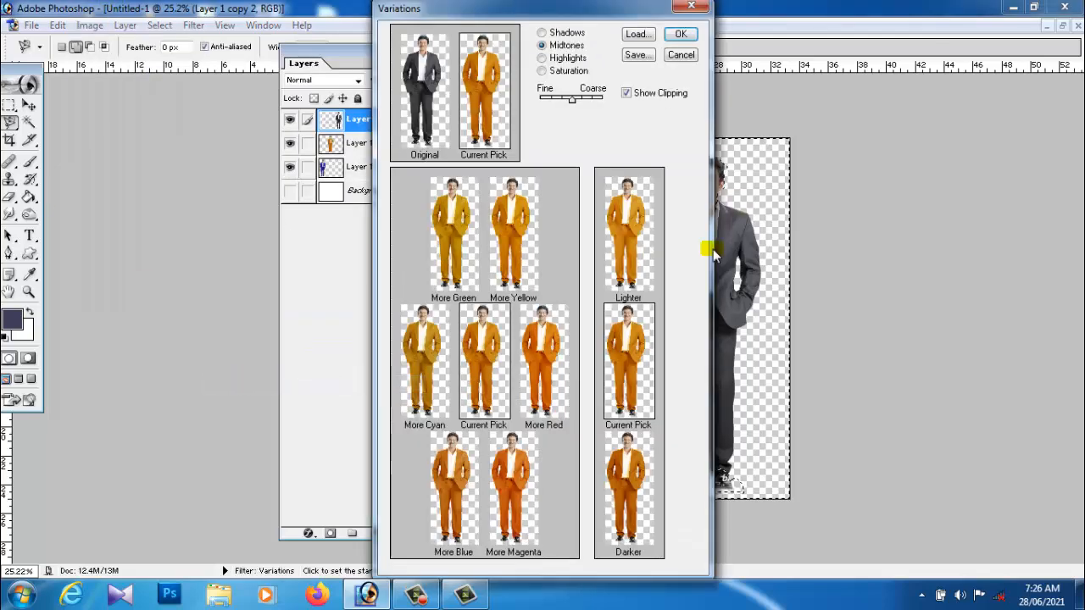
left_click(442, 78)
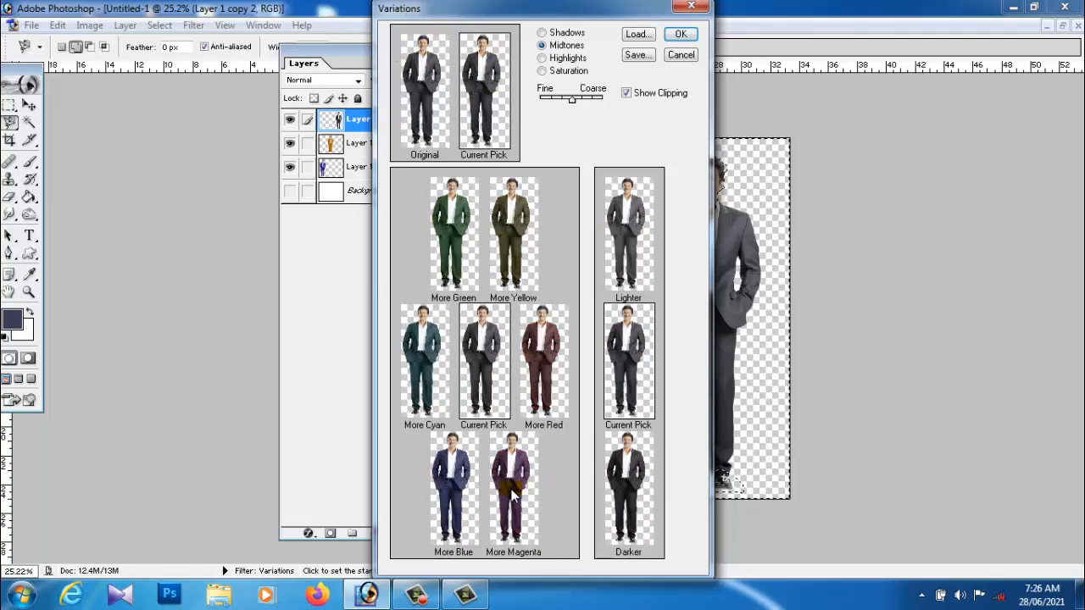
left_click_drag(451, 15, 658, 19)
Step: Try red, magenta, blue, yellow and green variations on the right figure's suit, and reset the pick to the original
left_click(715, 150)
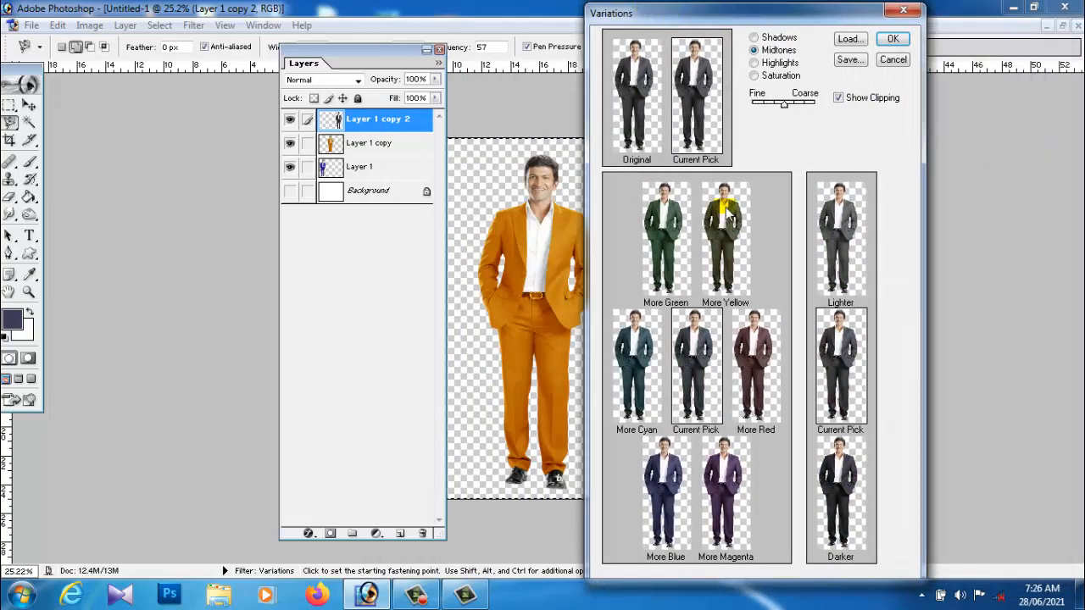
left_click(753, 385)
left_click(753, 385)
left_click(752, 386)
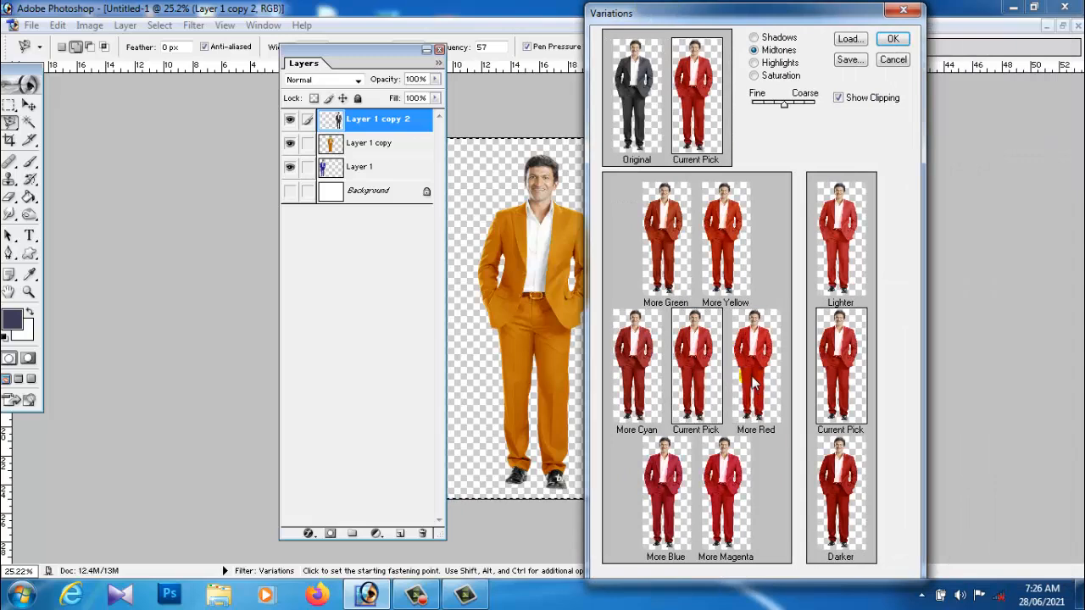
left_click(625, 360)
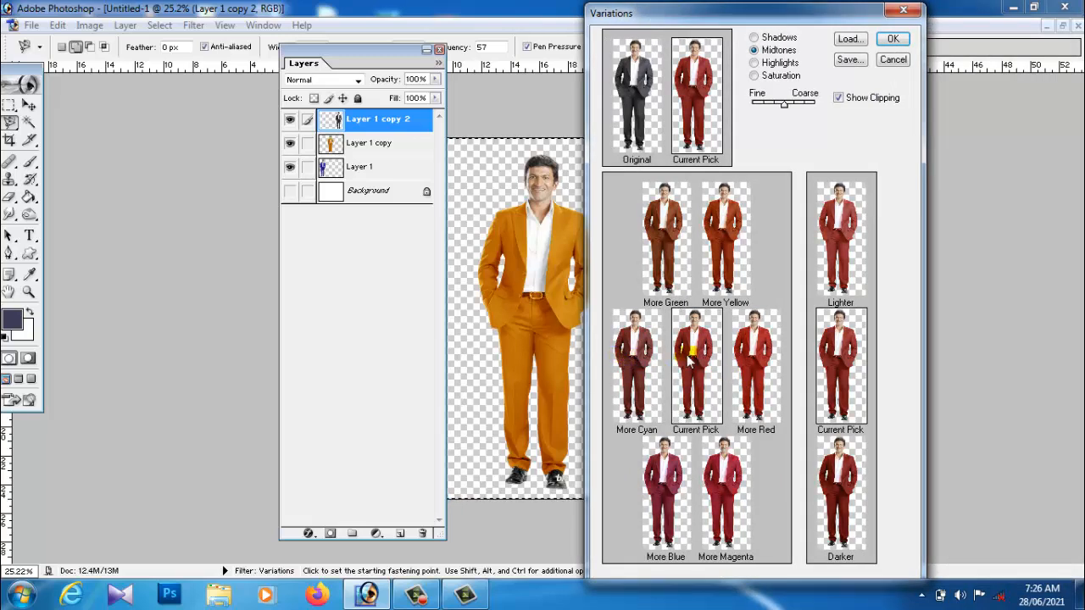
left_click(708, 504)
left_click(666, 487)
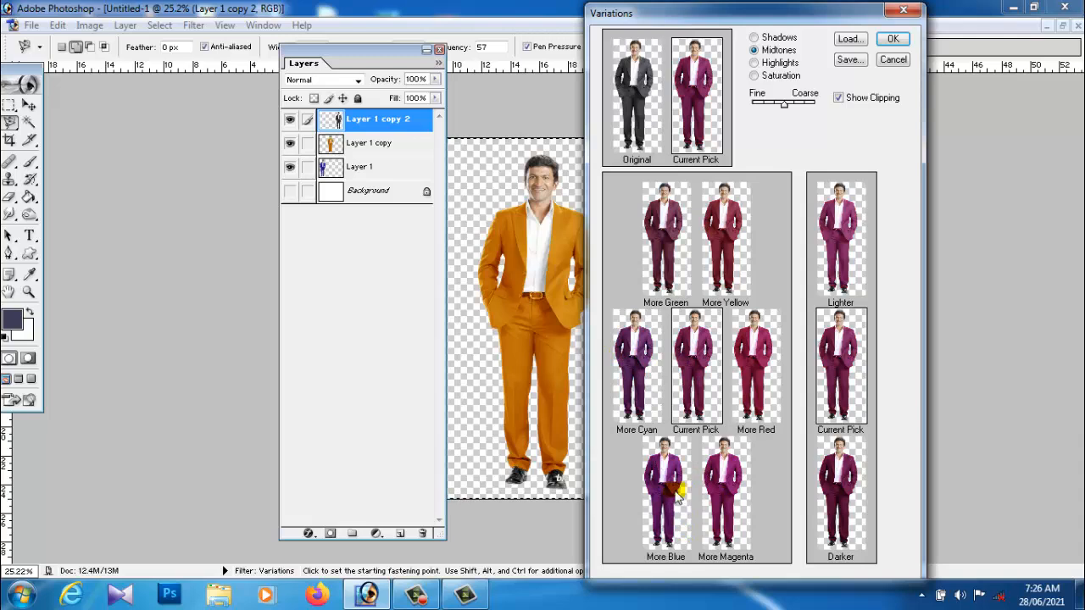
left_click(757, 360)
left_click(737, 249)
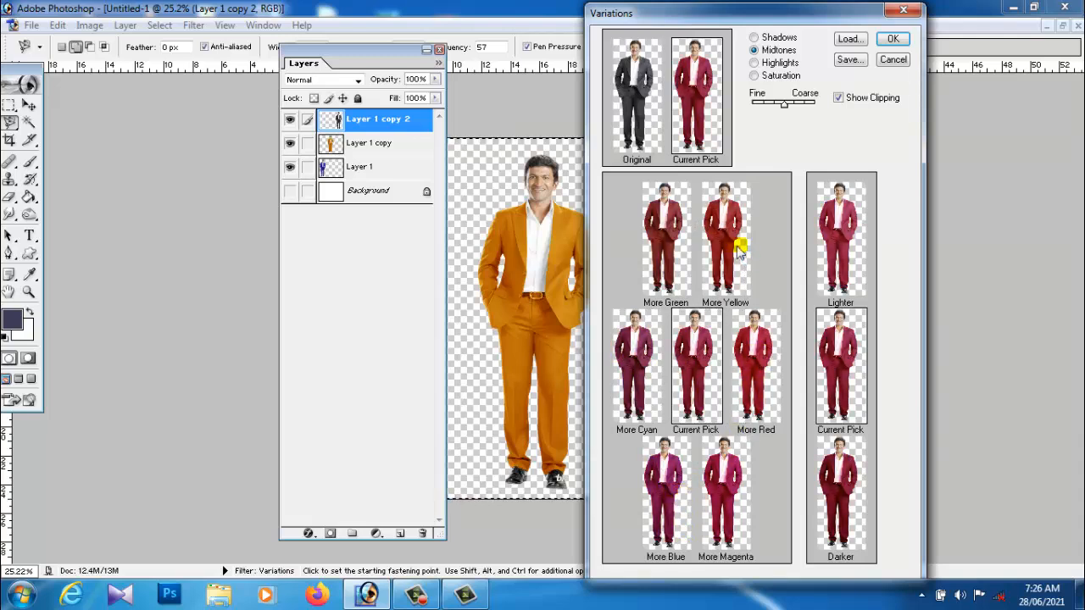
left_click(678, 241)
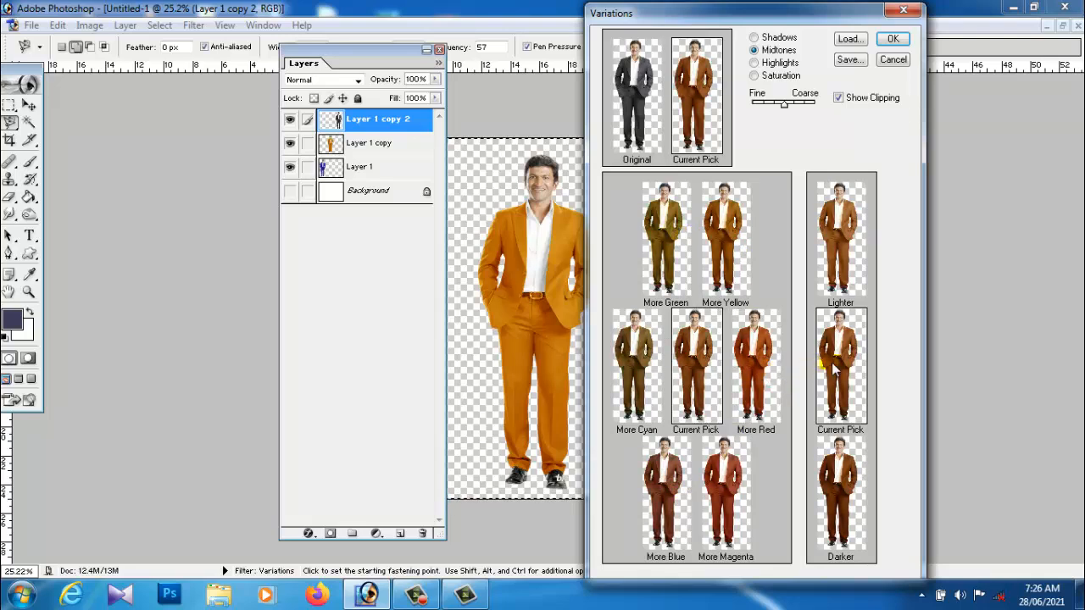
left_click(763, 365)
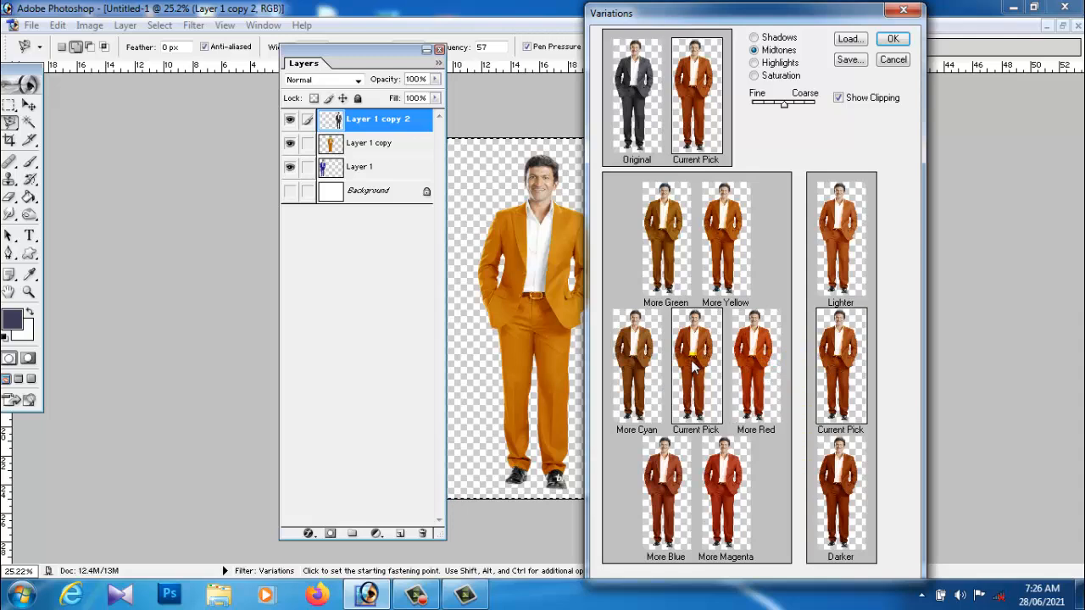
left_click(639, 101)
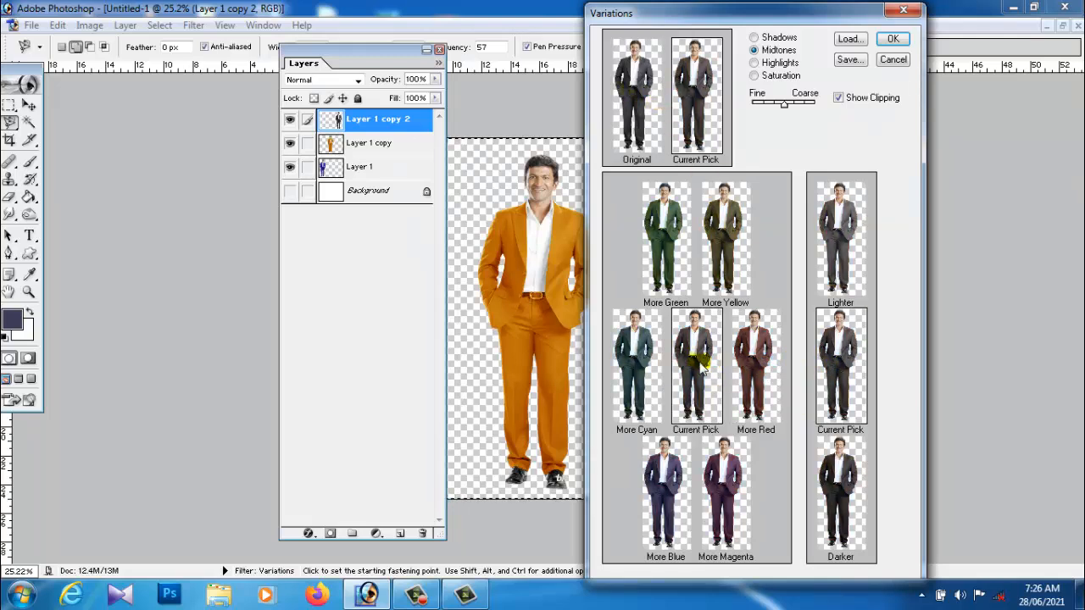
Step: Recolour the right figure's suit blue using More Cyan, More Magenta and Lighter, and apply the variation
left_click(640, 364)
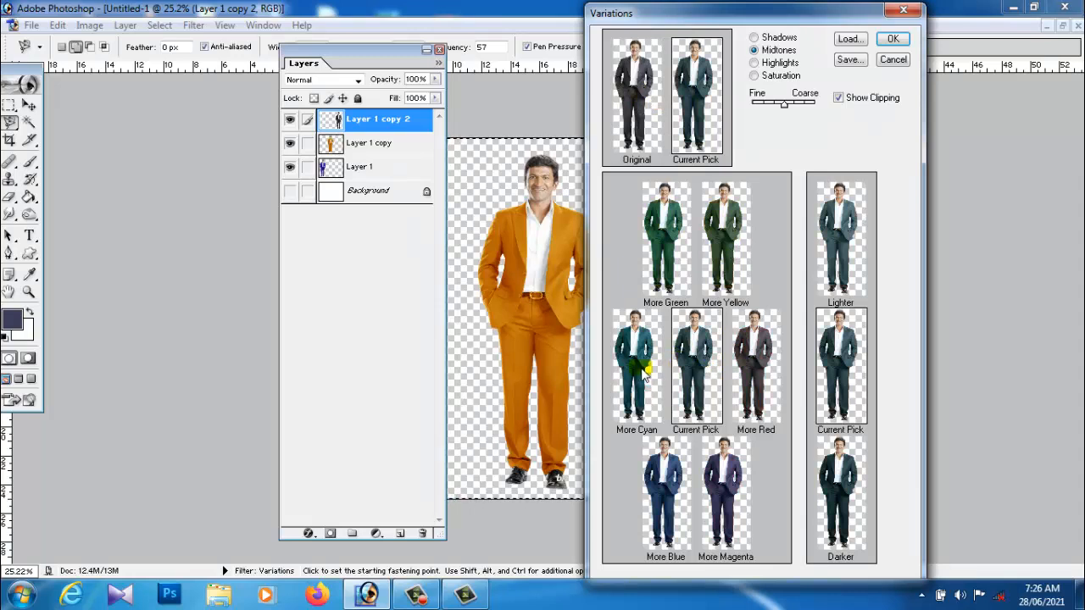
left_click(644, 371)
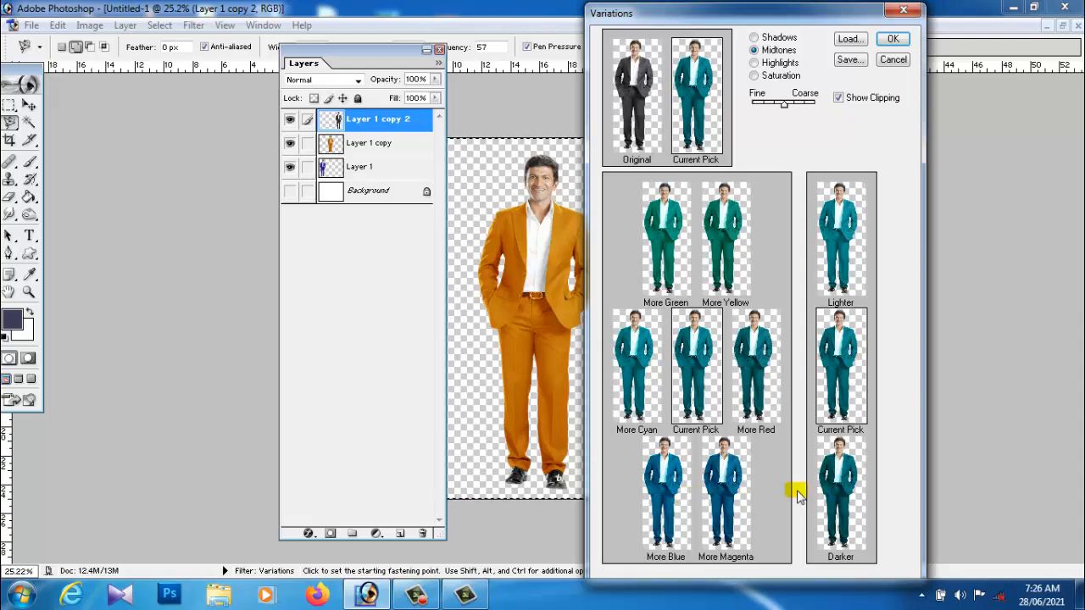
left_click(717, 501)
left_click(835, 259)
left_click(893, 39)
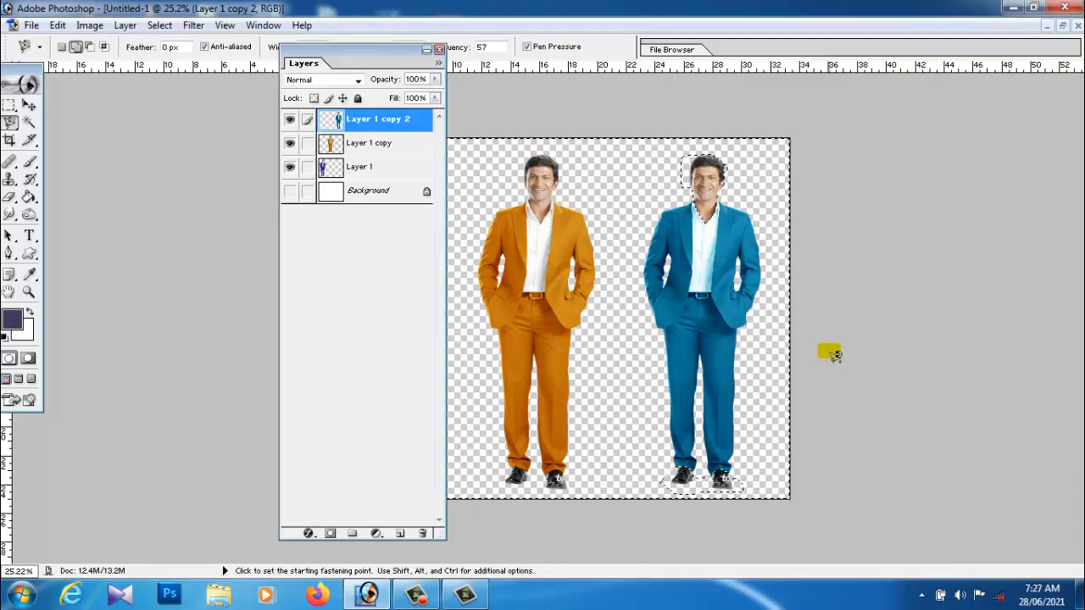
Step: Drop the selection and select the right figure's shirt between the lapels down to the belt with the Magnetic Lasso tool
key("ctrl+minus")
key("ctrl+plus")
key("ctrl+plus")
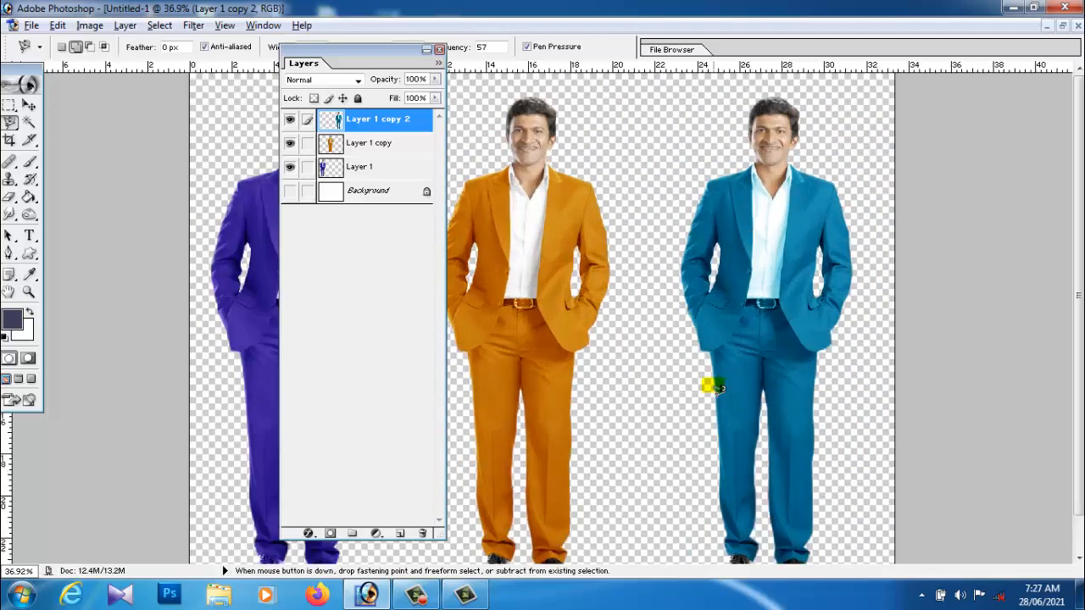
key("alt+minus")
left_click(801, 221)
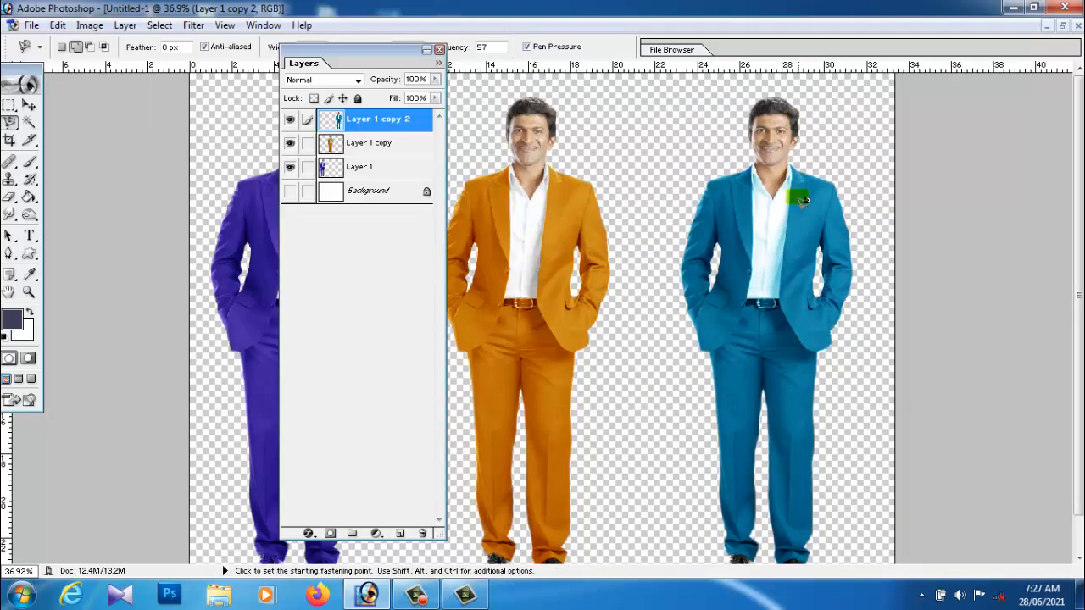
mouse_move(797, 226)
left_mouse_down()
mouse_move(786, 301)
mouse_move(753, 303)
mouse_move(753, 200)
left_mouse_up()
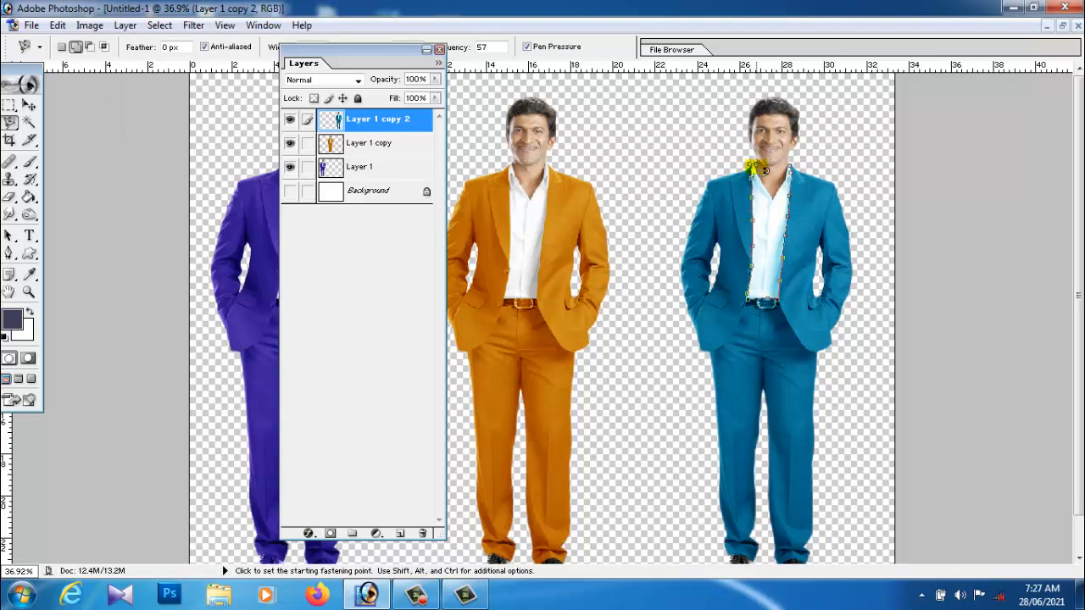
double_click(788, 166)
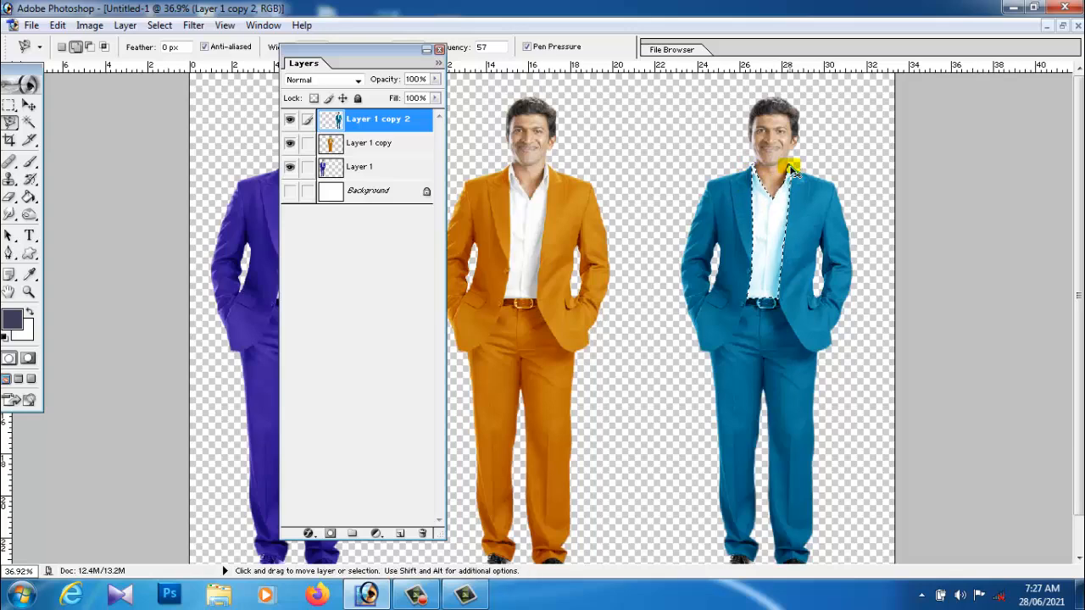
Step: Set the right figure's selected shirt to a Saturation of -100 with Hue/Saturation and drop the selection
left_click(89, 25)
mouse_move(136, 67)
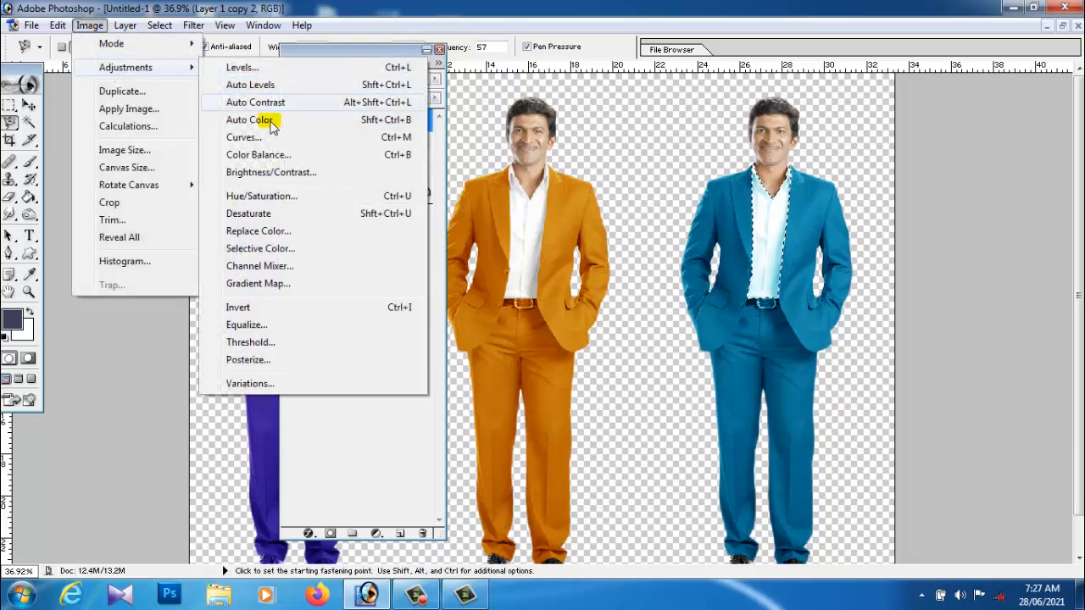
left_click(254, 196)
left_click_drag(830, 209, 215, 111)
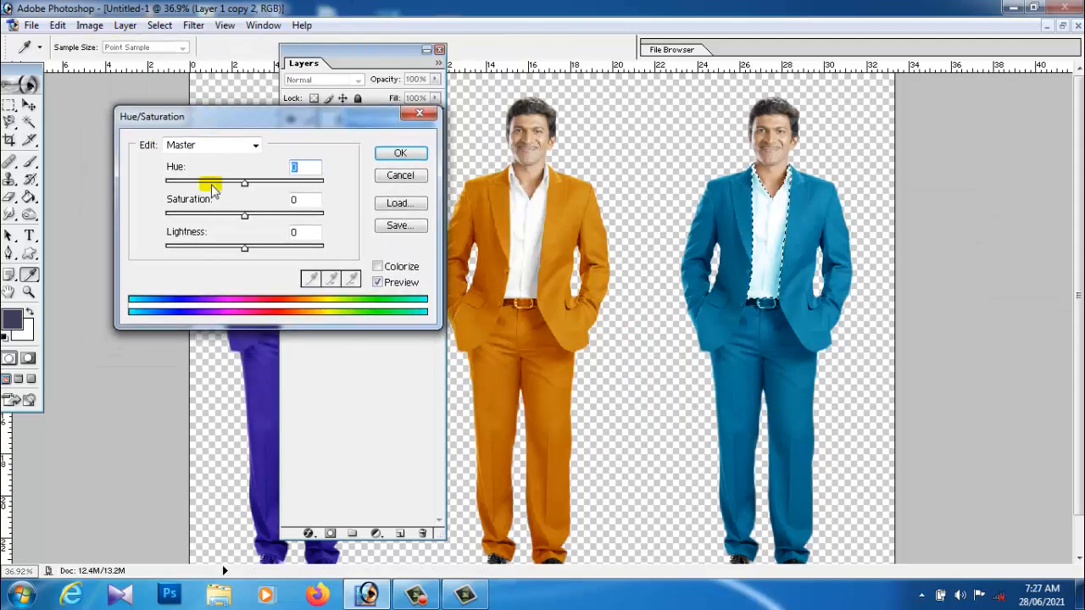
left_click_drag(244, 216, 98, 214)
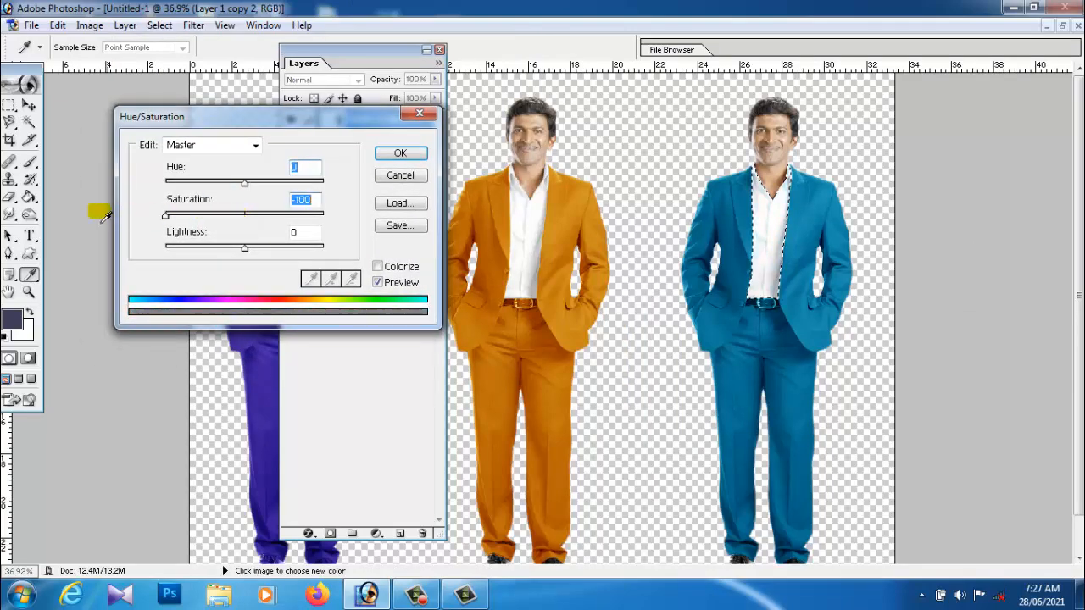
left_click(395, 158)
key("ctrl+d")
Step: Move the Layers palette clear of the three figures and make the purple-suited figure's layer active with the Move tool
key("ctrl+minus")
left_click_drag(435, 52, 856, 90)
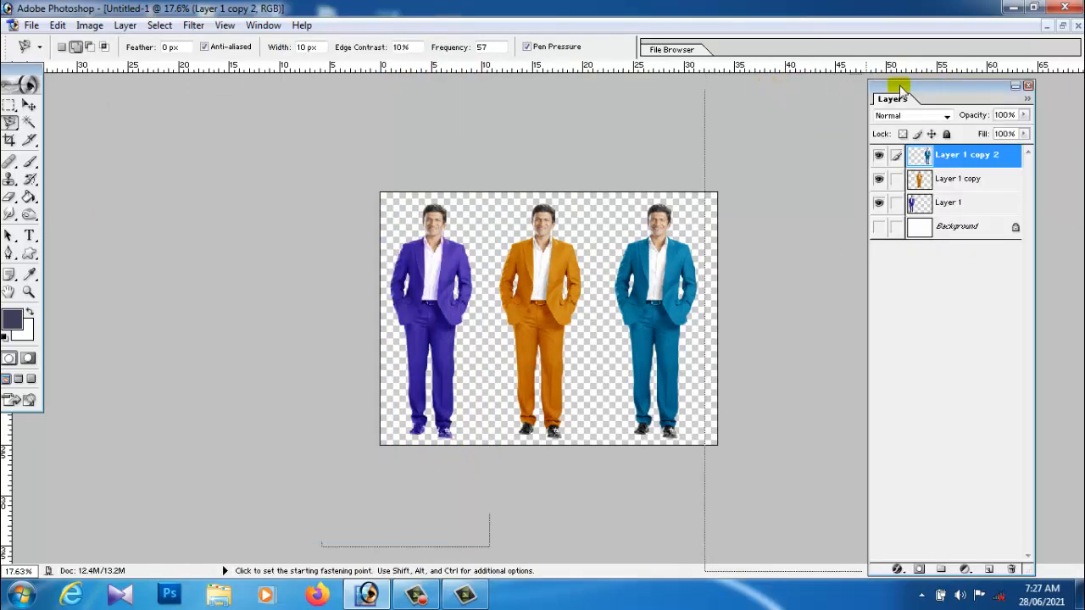
left_click(30, 106)
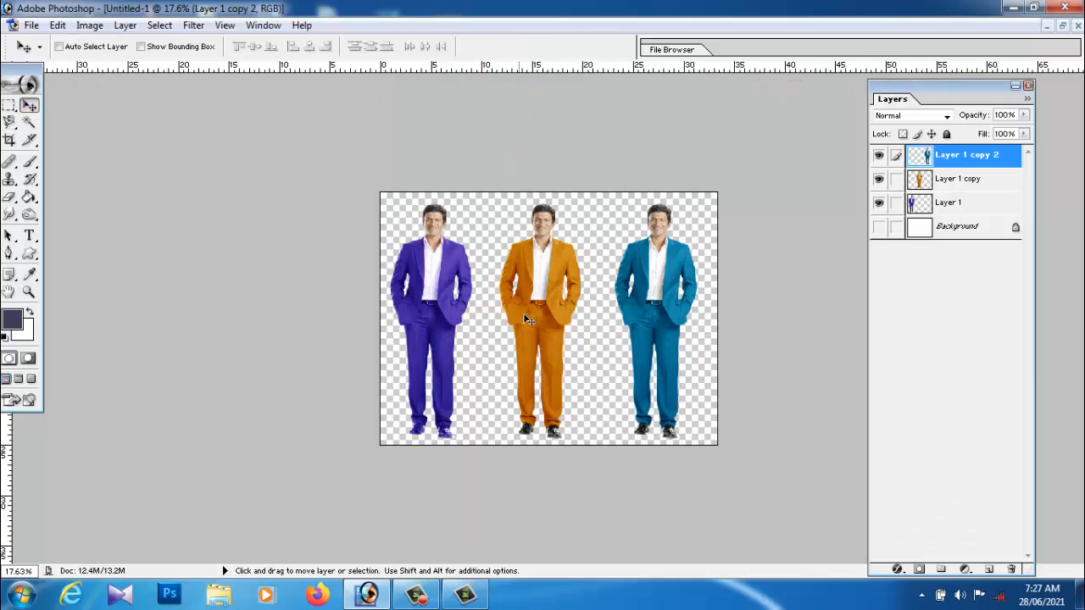
scroll(513, 318, "up", 4)
scroll(525, 317, "down", 2)
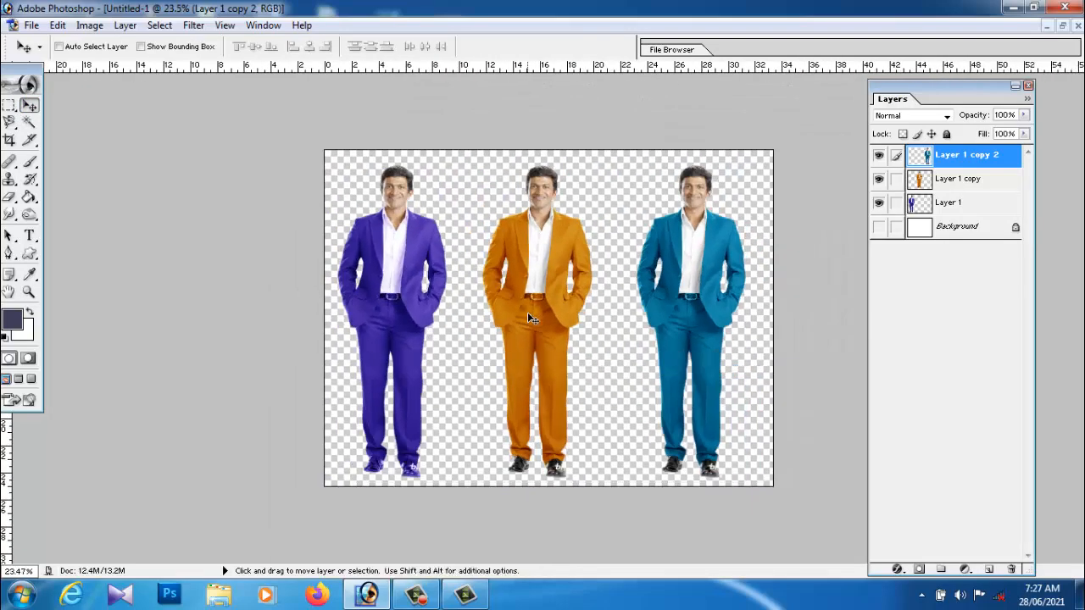
left_click(403, 298, "ctrl")
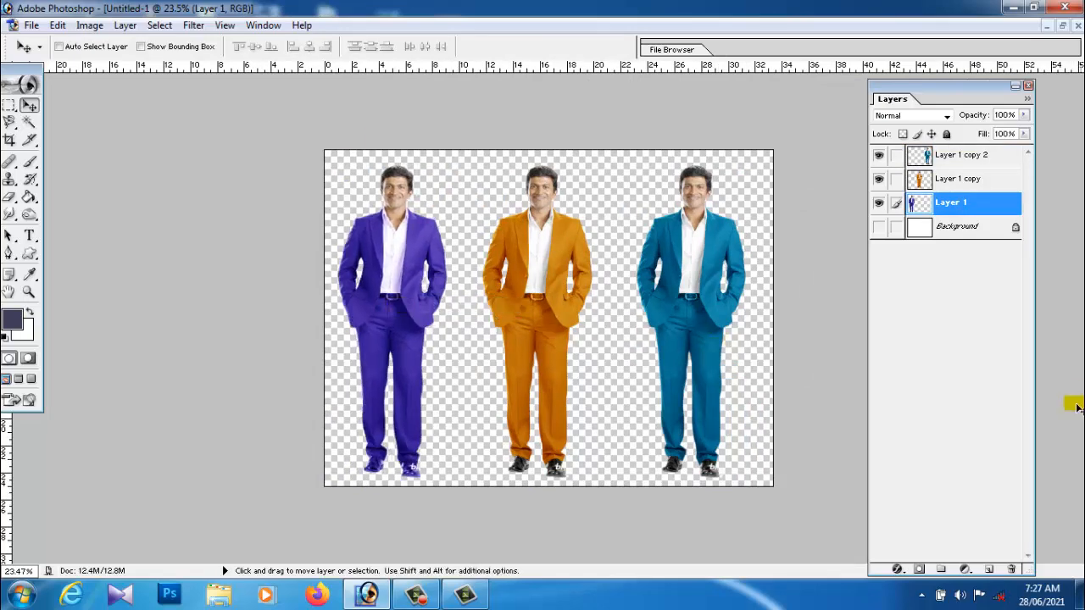
Step: Add a layer filled with a diagonal red-to-green gradient and place it beneath the three figures' layers
left_click(989, 571)
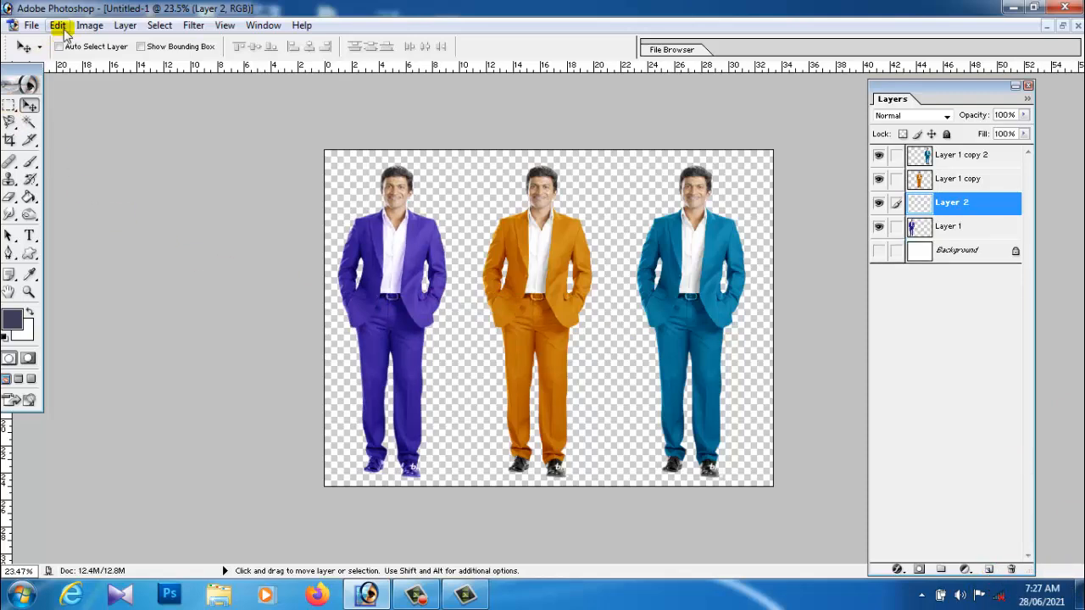
left_click_drag(29, 196, 77, 199)
left_click_drag(464, 141, 666, 400)
left_click_drag(966, 207, 963, 233)
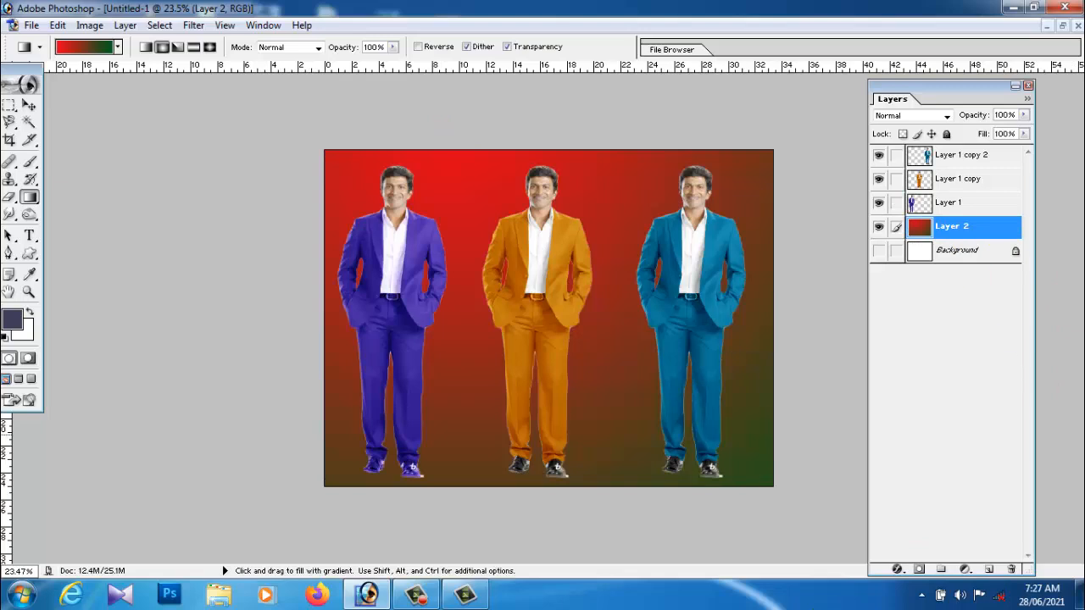
Step: Delete the red-to-green gradient layer
left_click(27, 105)
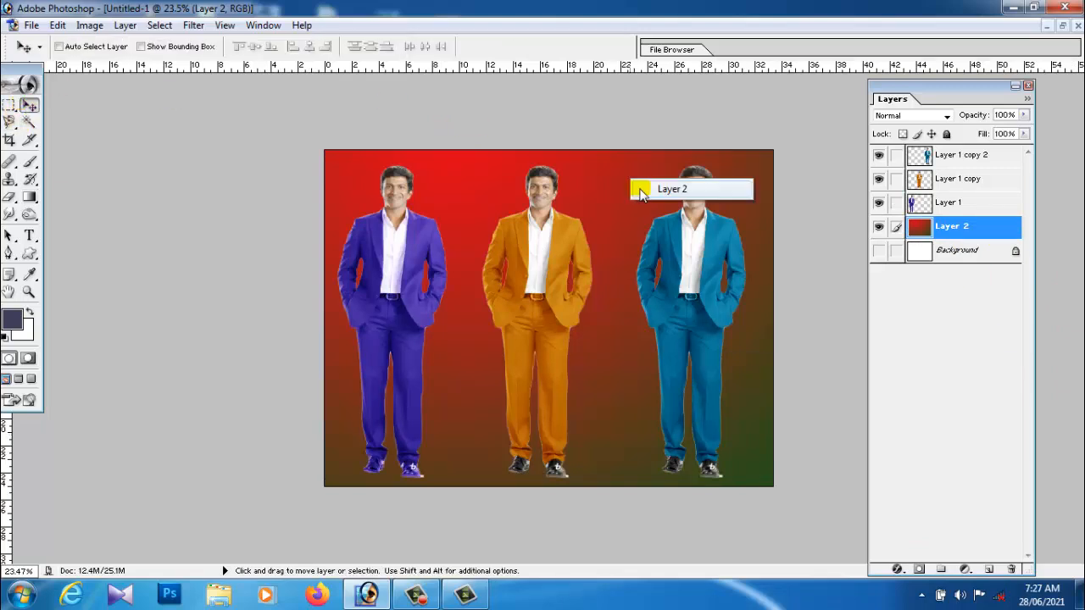
left_click(1011, 568)
left_click(487, 234)
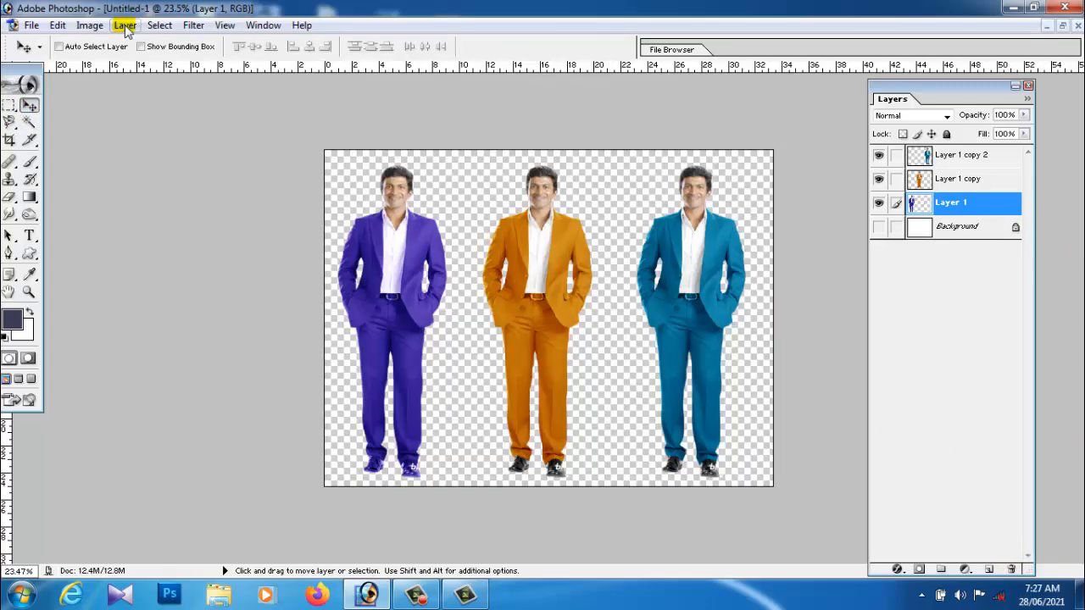
Step: Open the image 35877034-yellow-background from the logos folder on New Volume (D:)
left_click(31, 25)
left_click(51, 61)
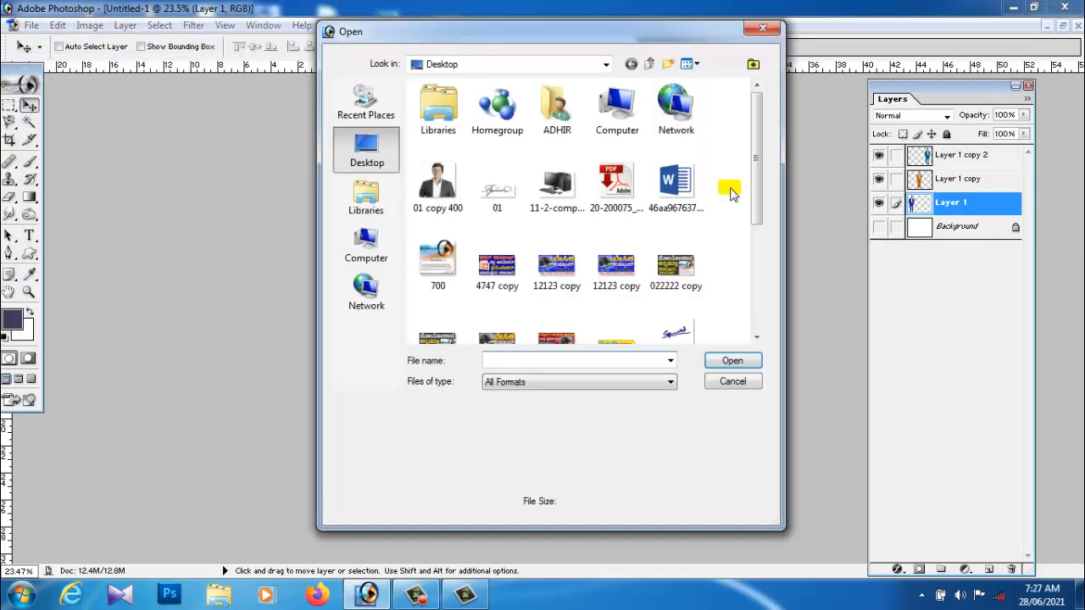
left_click_drag(755, 145, 758, 102)
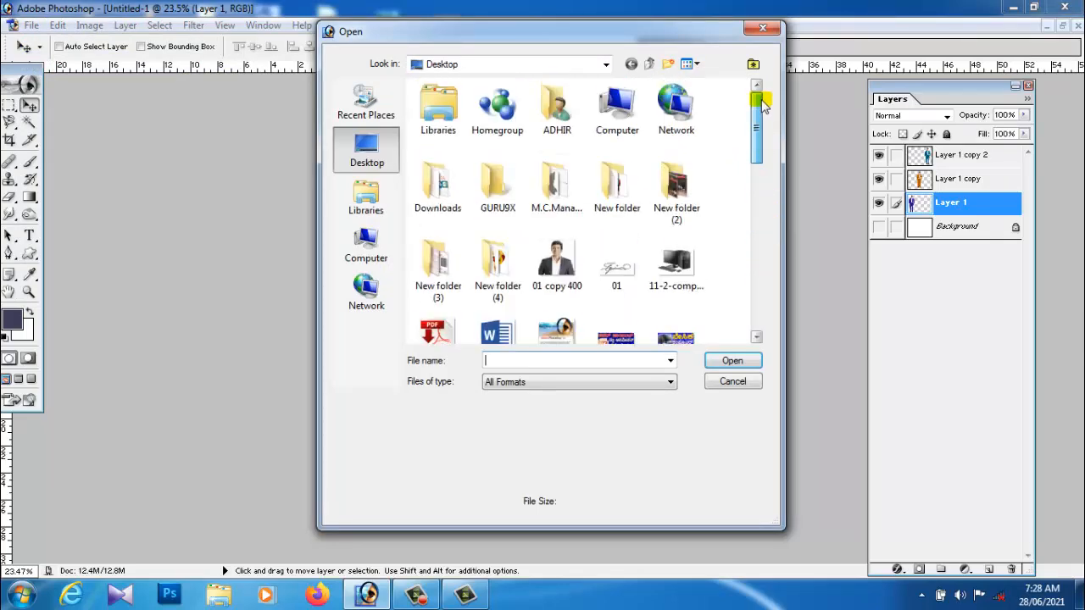
double_click(612, 114)
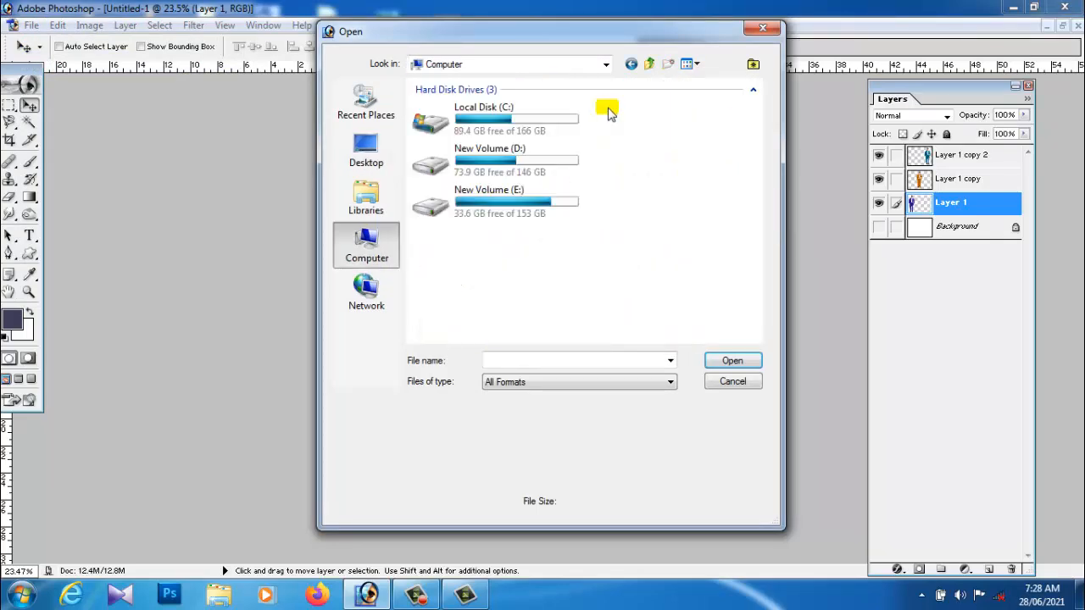
double_click(528, 167)
left_click_drag(754, 117, 758, 161)
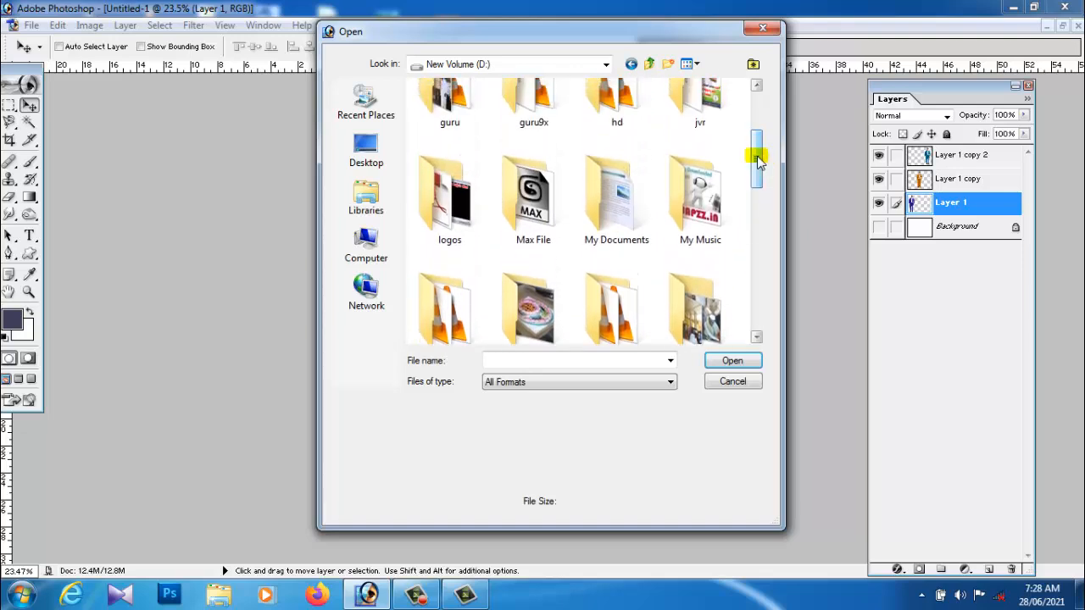
double_click(457, 193)
left_click_drag(755, 90, 758, 150)
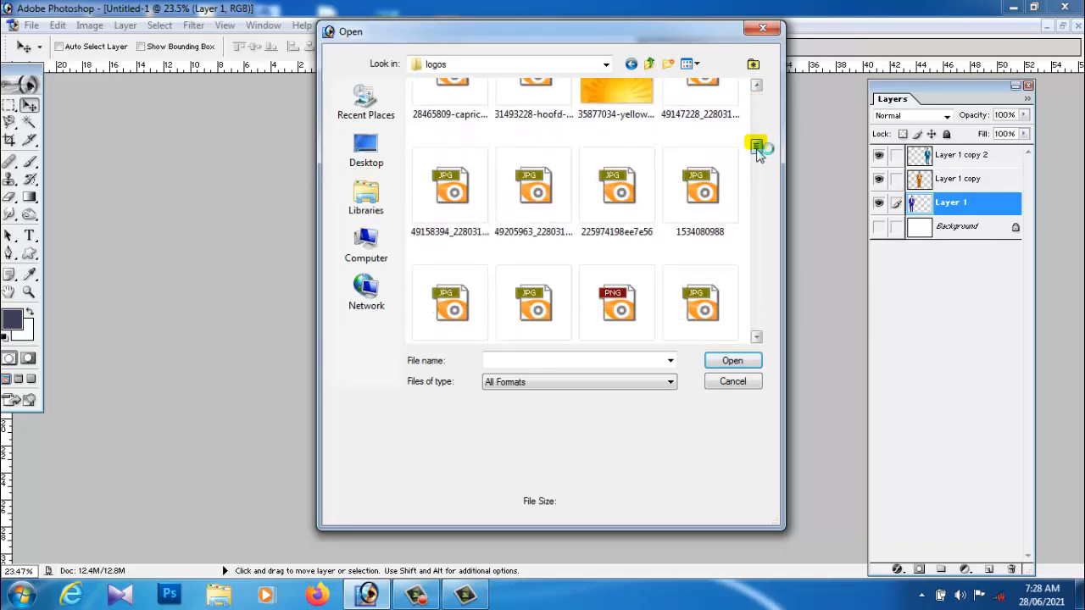
left_click(617, 91)
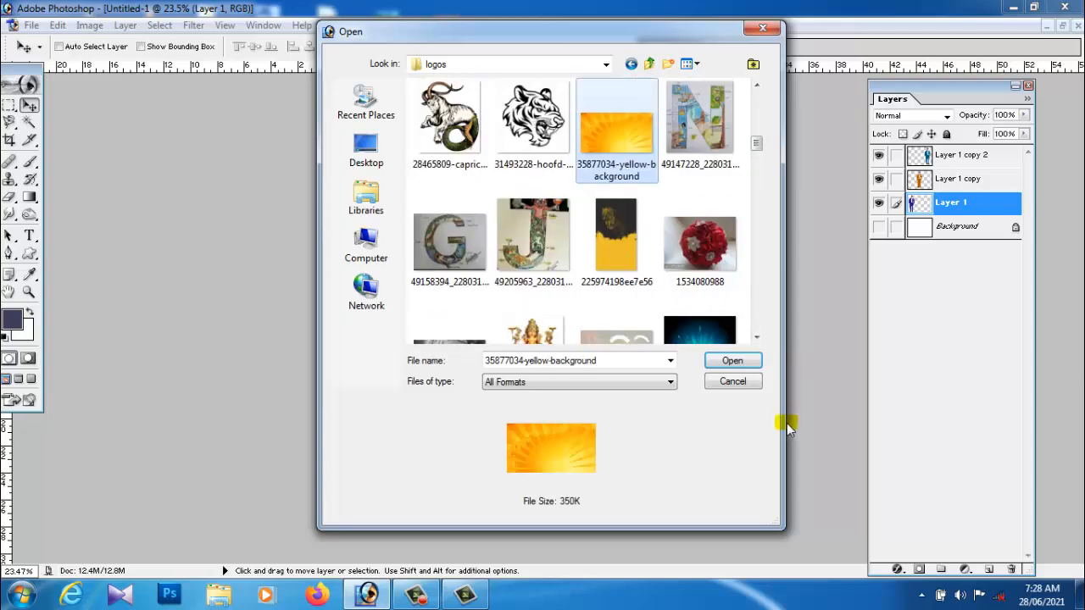
left_click(732, 360)
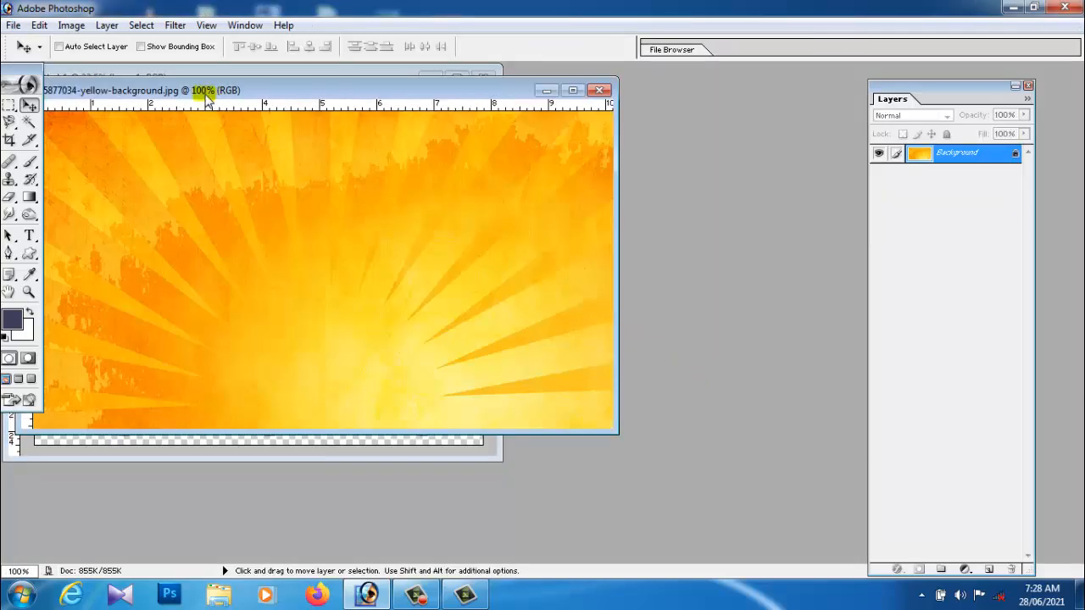
Step: Copy the yellow background image into the Untitled-1 document, maximize that document and align the copy with the canvas's upper-left corner
left_click_drag(212, 95, 690, 113)
left_click_drag(592, 203, 301, 149)
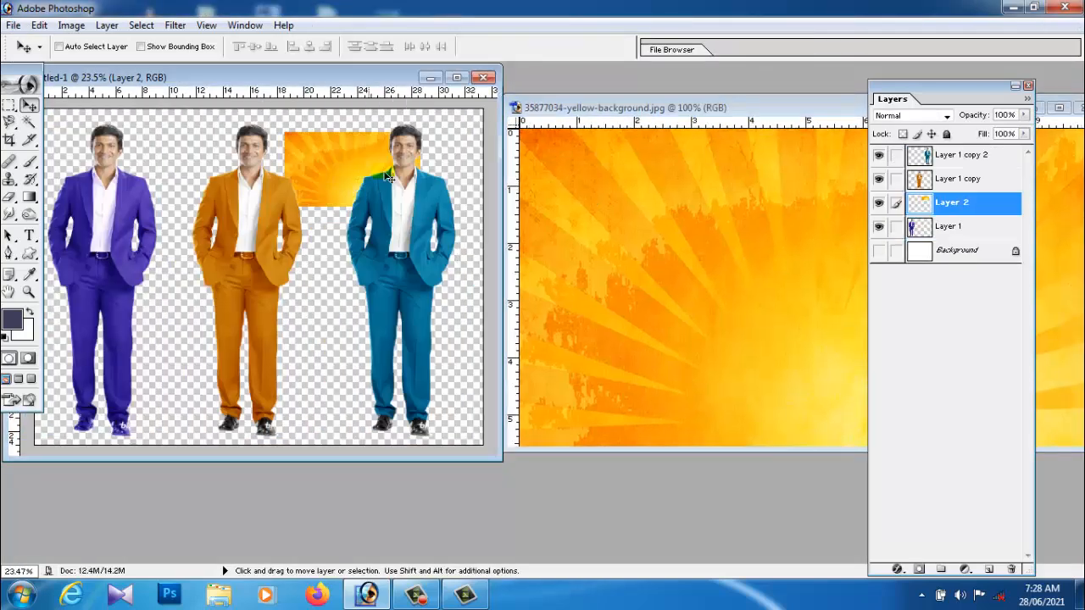
left_click(456, 78)
left_click_drag(641, 187, 402, 192)
Step: Enlarge the yellow background image to cover the whole canvas and move its layer beneath the three figures
key("ctrl+t")
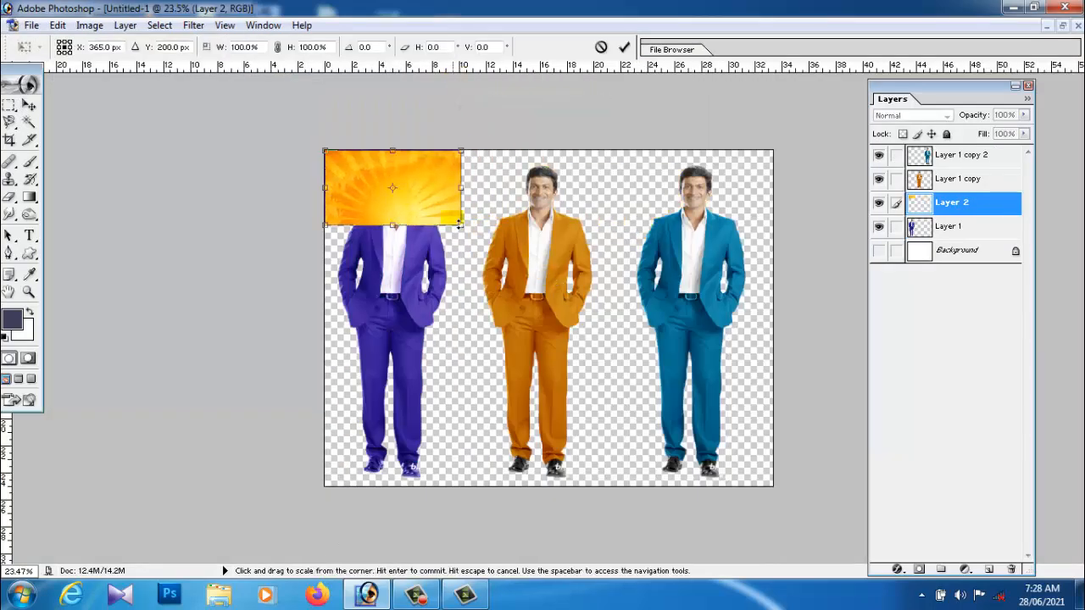
left_click_drag(461, 225, 854, 506)
double_click(665, 365)
left_click_drag(966, 205, 971, 243)
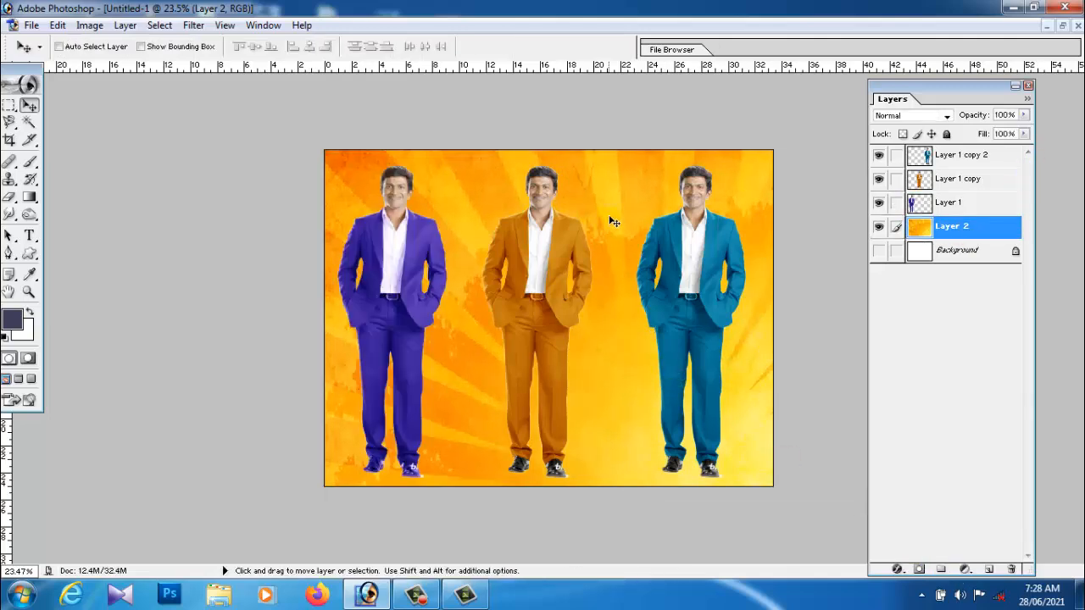
Step: Show the white Background layer and set the yellow sunburst layer's opacity to 70%
left_click(1024, 115)
left_click_drag(1024, 128, 1024, 196)
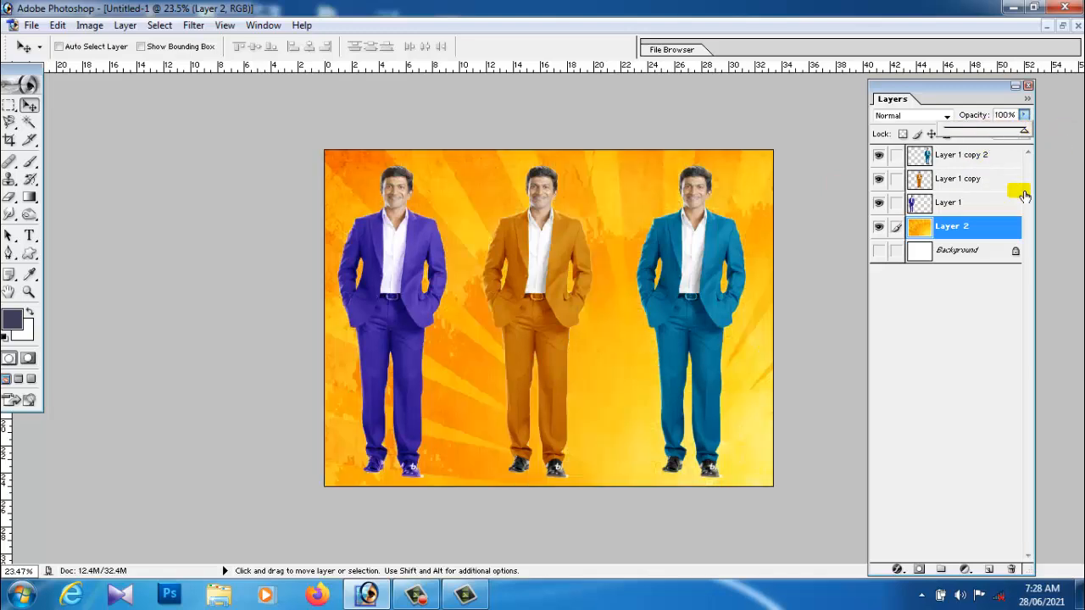
left_click(887, 254)
left_click(1024, 116)
mouse_move(1015, 135)
left_mouse_down()
mouse_move(953, 136)
mouse_move(1001, 134)
left_mouse_up()
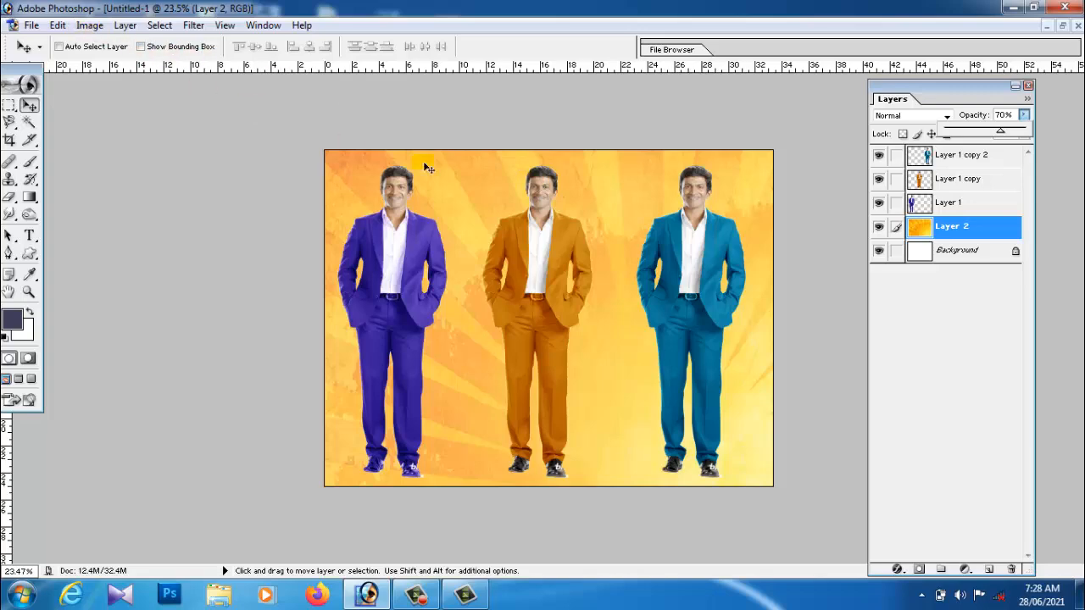
key("ctrl+u")
left_click_drag(222, 112, 819, 53)
mouse_move(844, 114)
left_mouse_down()
mouse_move(923, 114)
mouse_move(825, 119)
mouse_move(844, 115)
left_mouse_up()
left_click_drag(845, 181, 761, 185)
left_click(1000, 109)
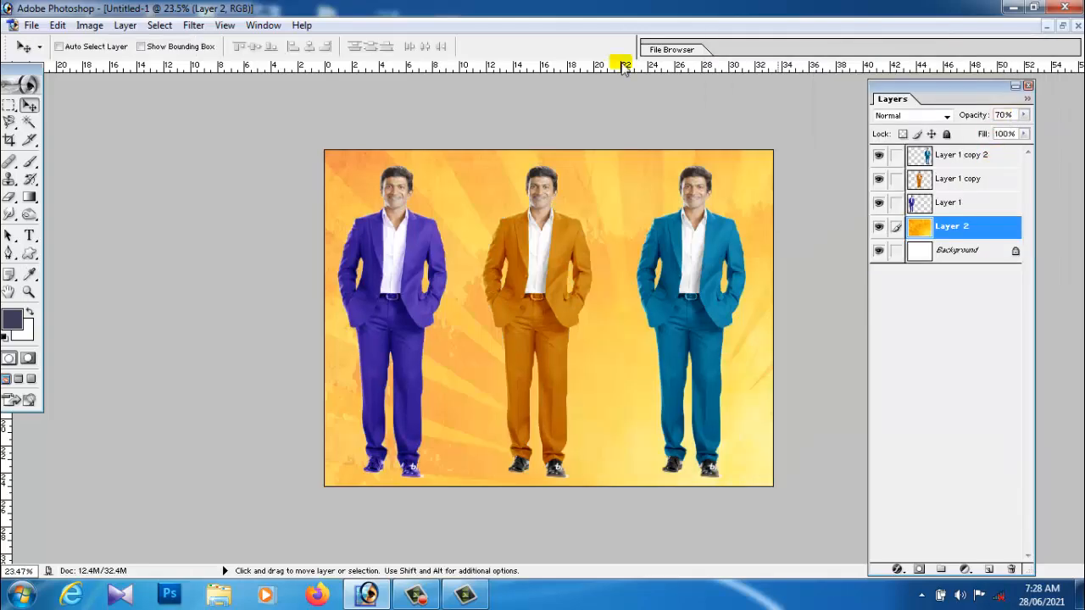
Step: Try Color Balance midtone levels of +100, -100 and +100 on the yellow sunburst layer, and discard the adjustment
left_click(89, 24)
mouse_move(125, 67)
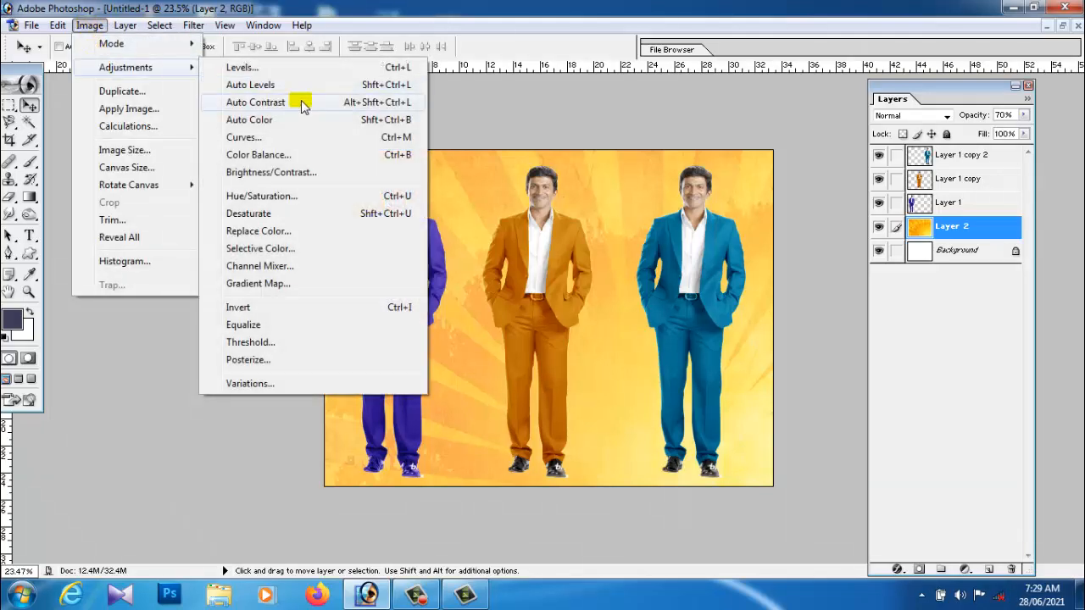
left_click(292, 155)
left_click_drag(211, 173, 10, 166)
left_click_drag(218, 191, 351, 201)
left_click_drag(138, 170, 324, 180)
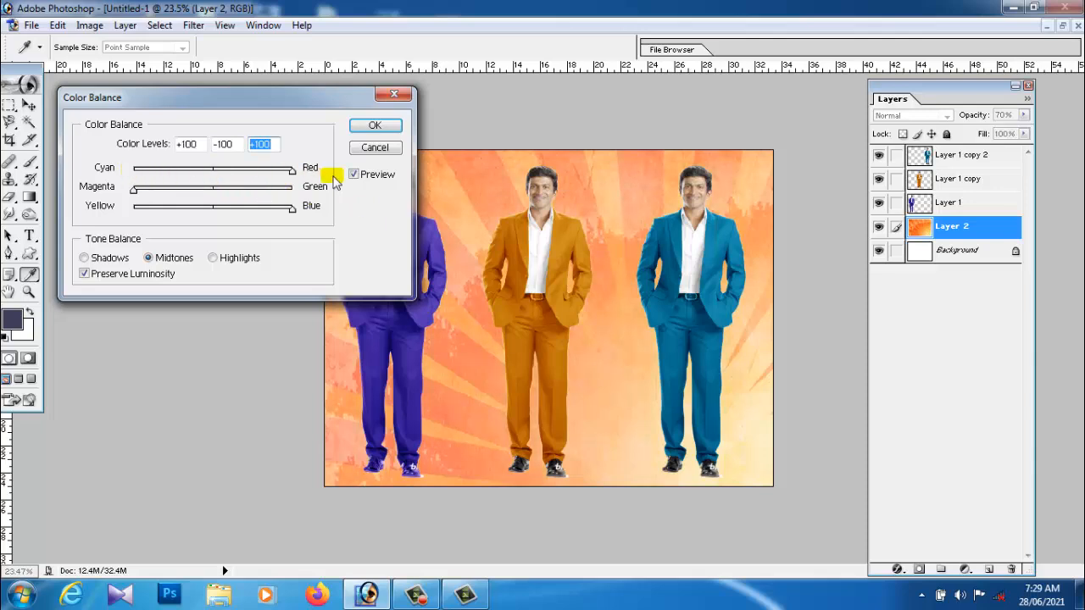
left_click(85, 258)
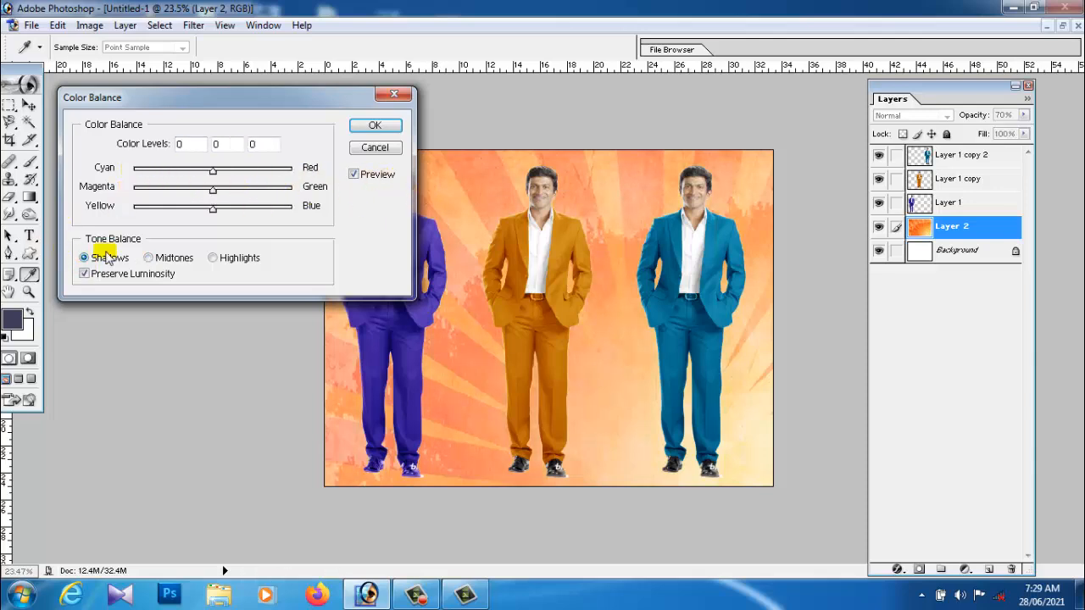
left_click(394, 93)
key("v")
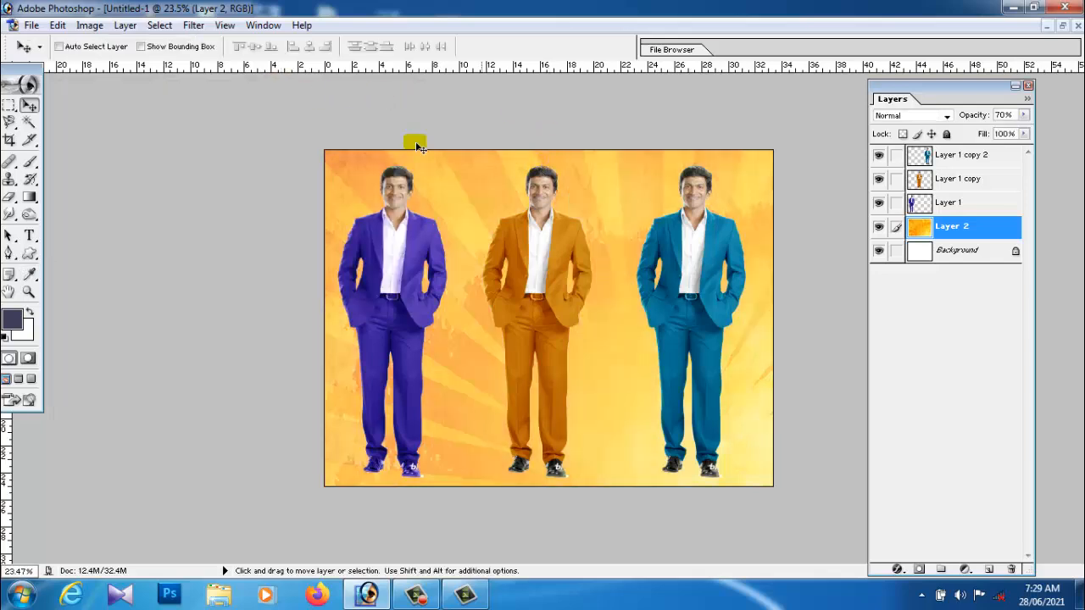
Step: Save a JPEG copy named klkll to the Desktop at Maximum quality 12 and open the saved image for viewing
left_click(26, 25)
left_click(72, 173)
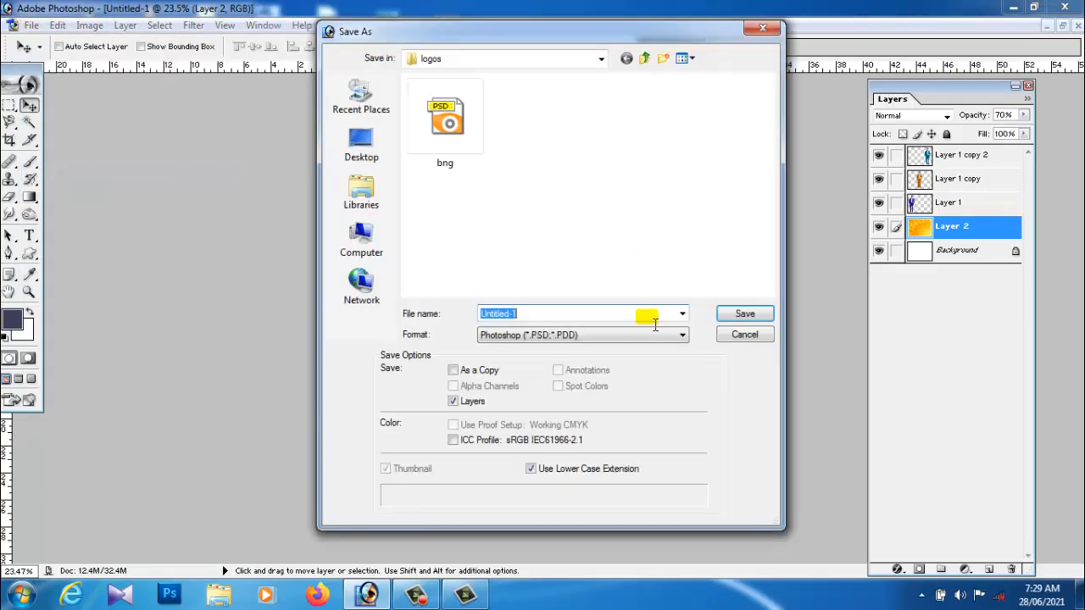
left_click(583, 337)
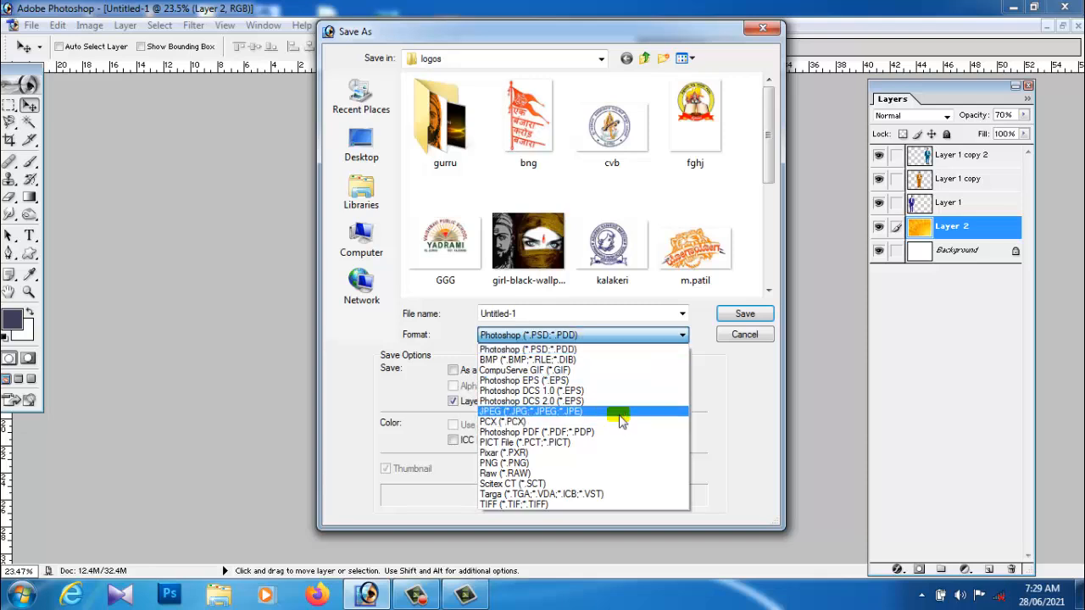
left_click(620, 412)
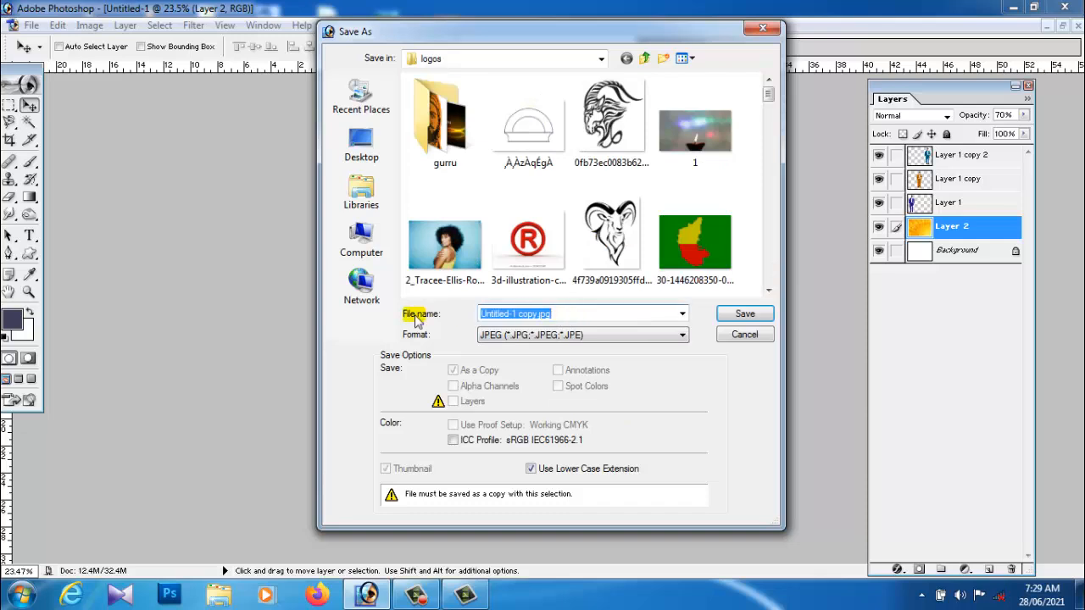
type("klkll")
left_click(362, 144)
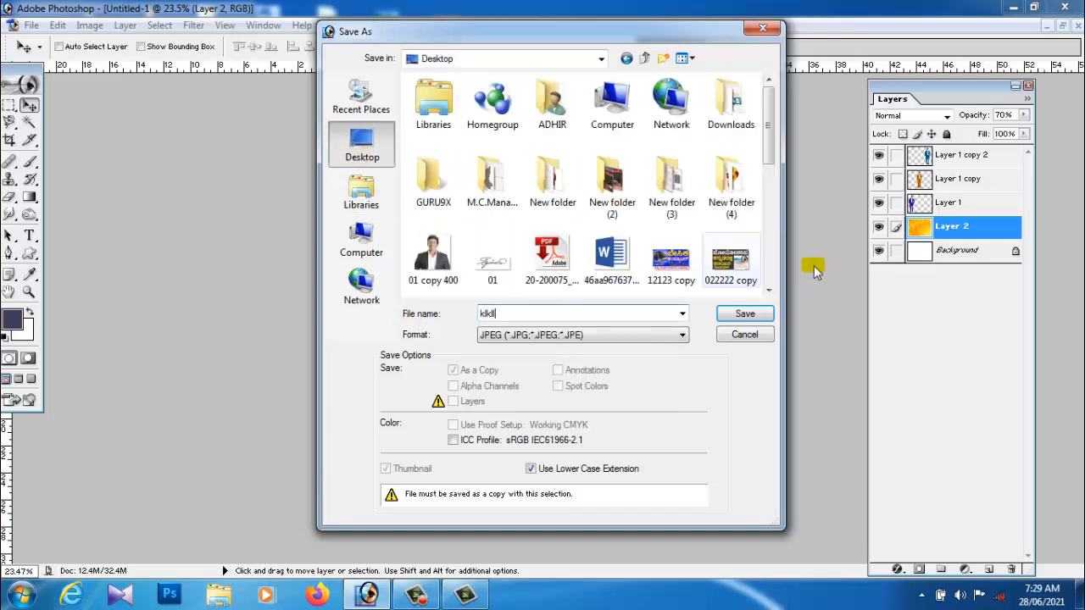
left_click(745, 315)
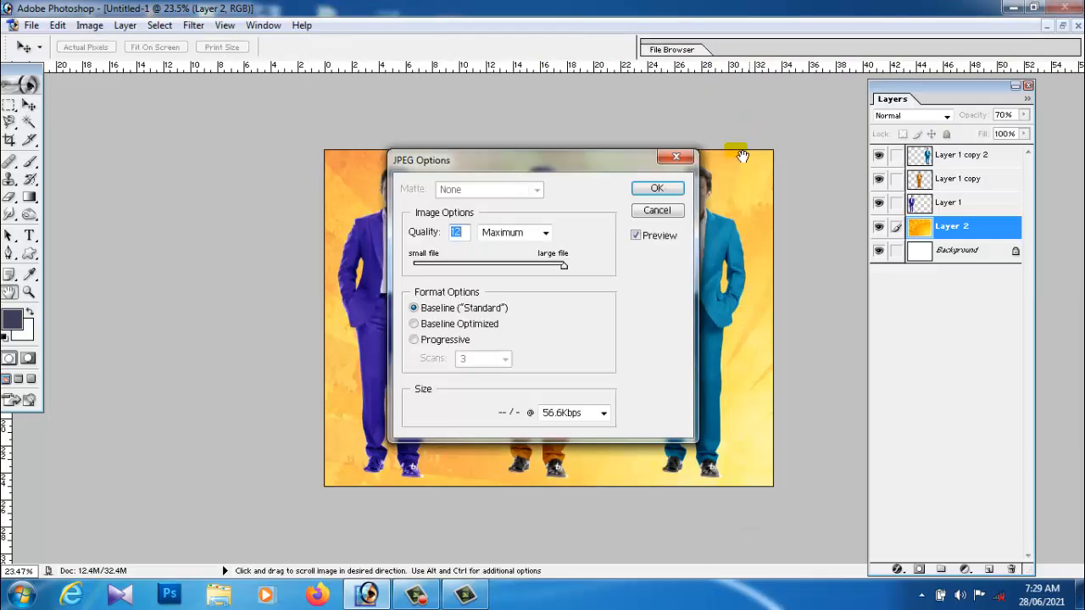
left_click(647, 187)
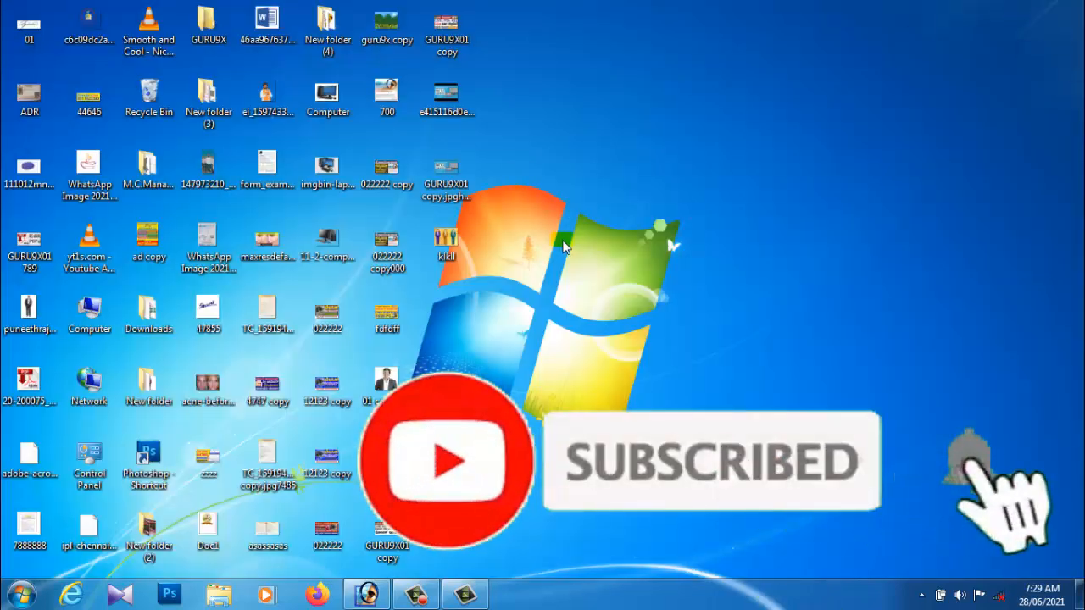
double_click(447, 243)
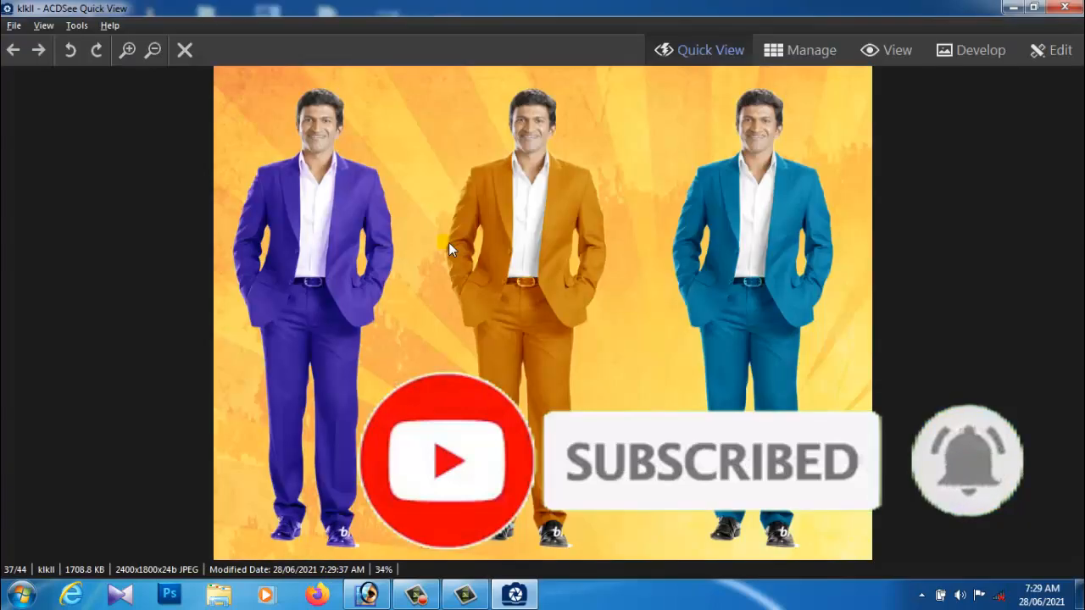